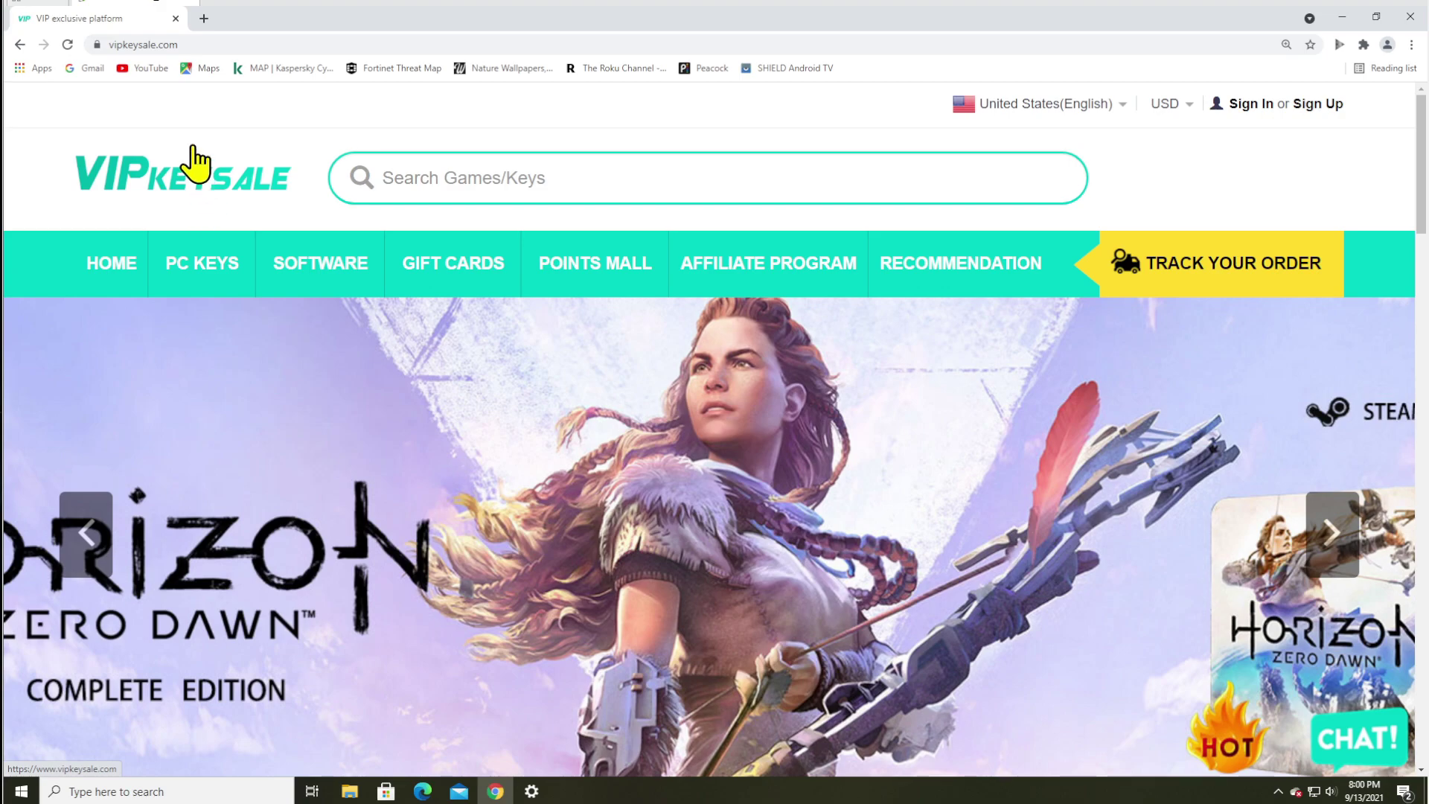
- Search the key store for "wind" and buy one Microsoft Windows 10 Pro OEM CD-KEY GLOBAL
mouse_move(187, 264)
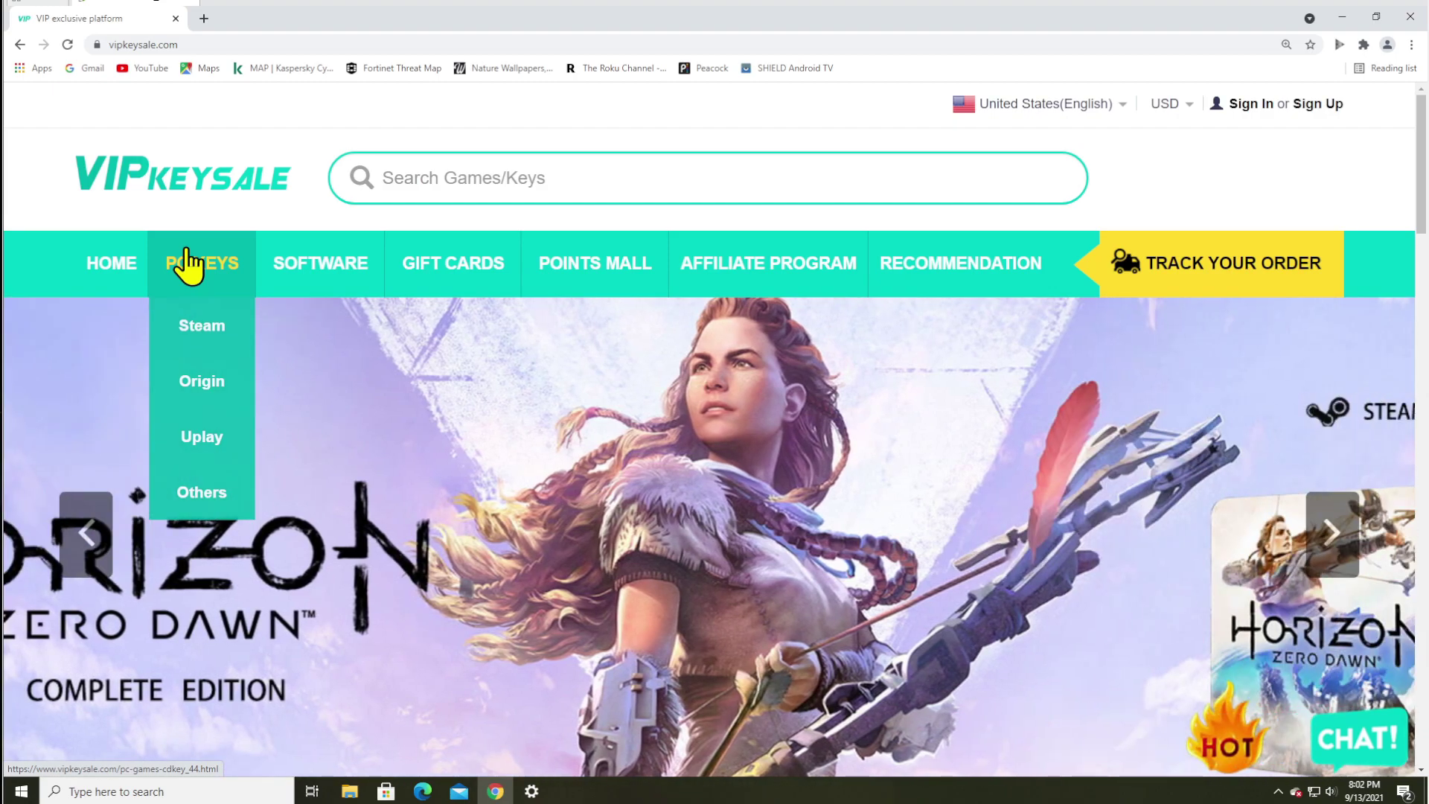
left_click(463, 175)
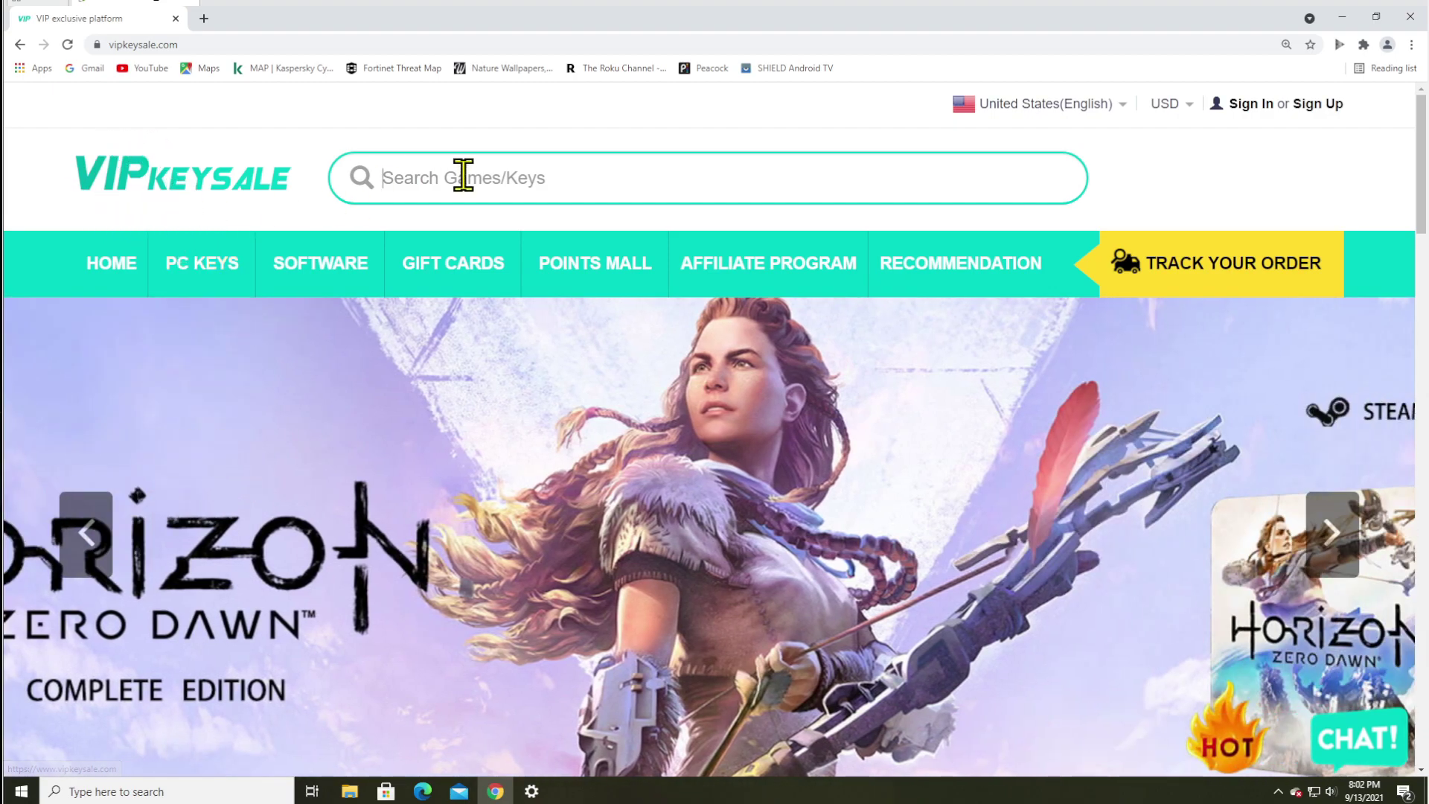
type("wind")
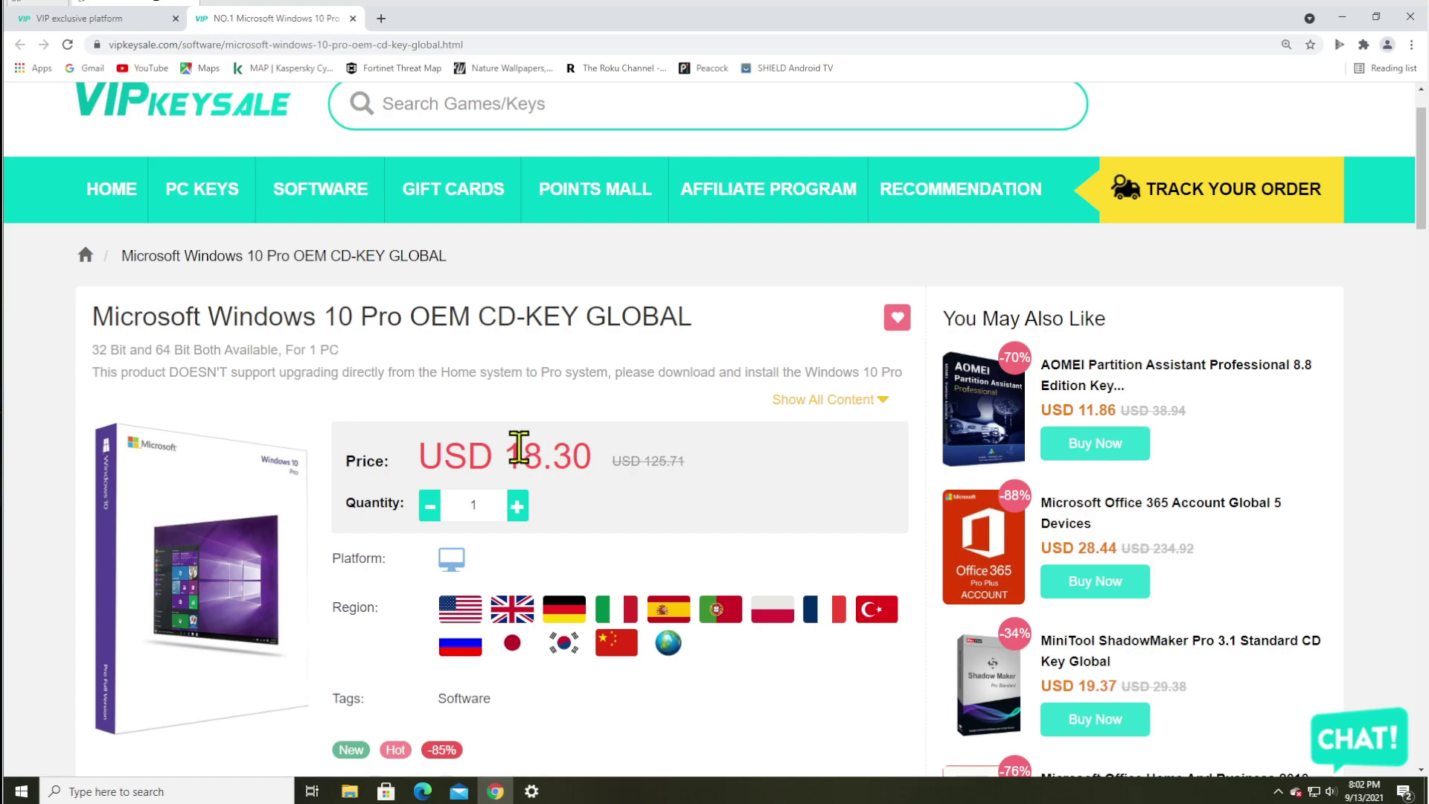
scroll(516, 445, "down", 4)
left_click(421, 592)
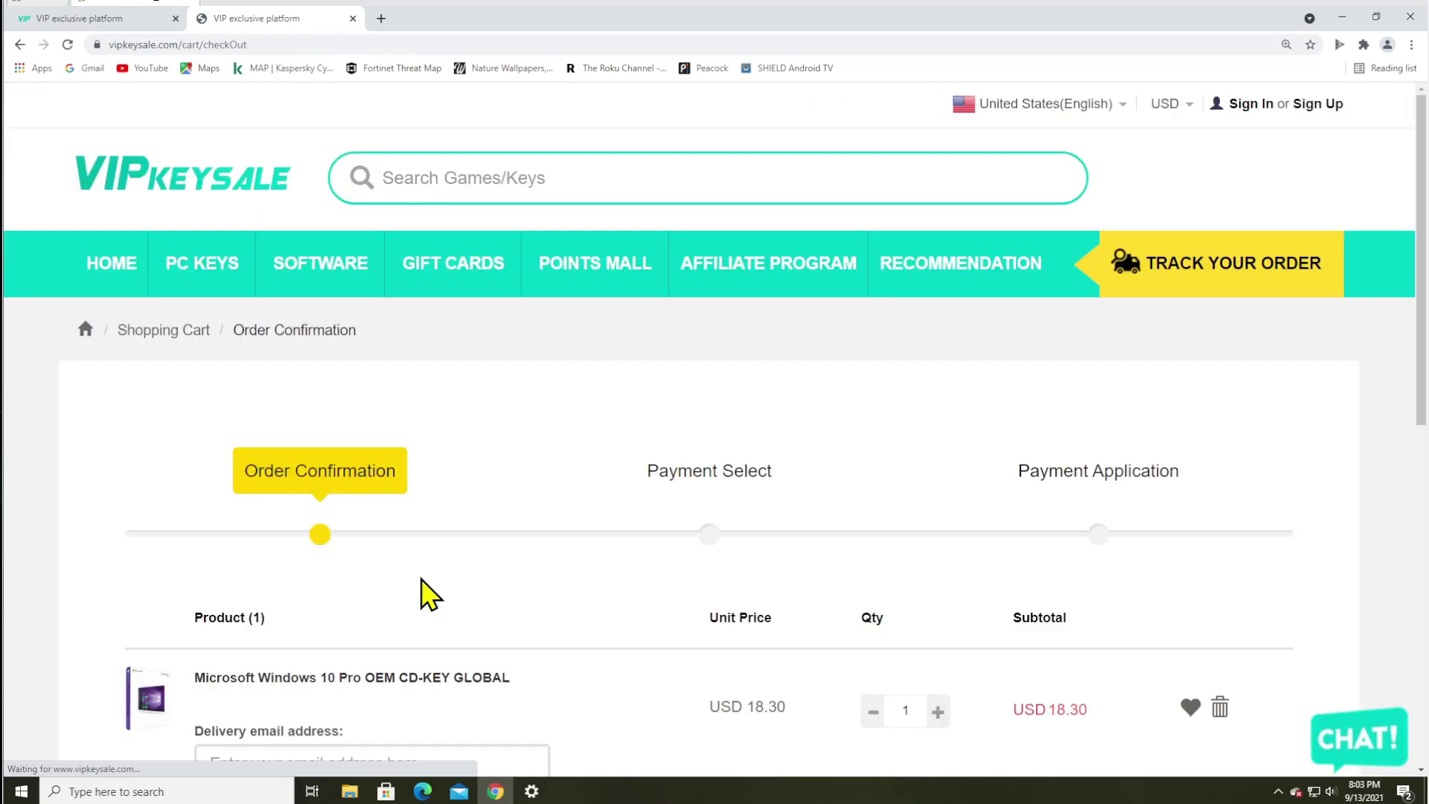
- Apply the promotion code TD25 to the Windows 10 Pro order
scroll(422, 578, "down", 3)
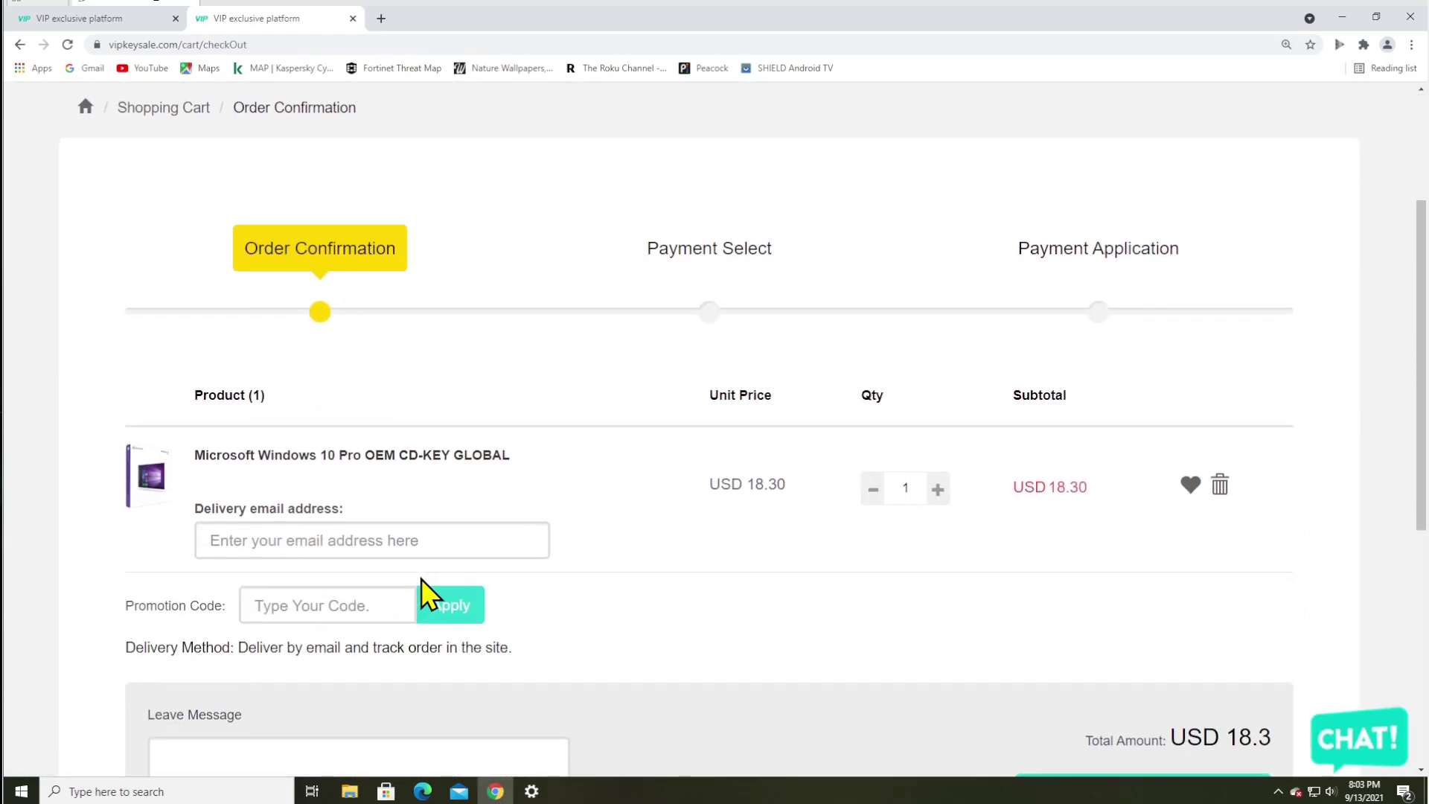
left_click(341, 616)
type("TD")
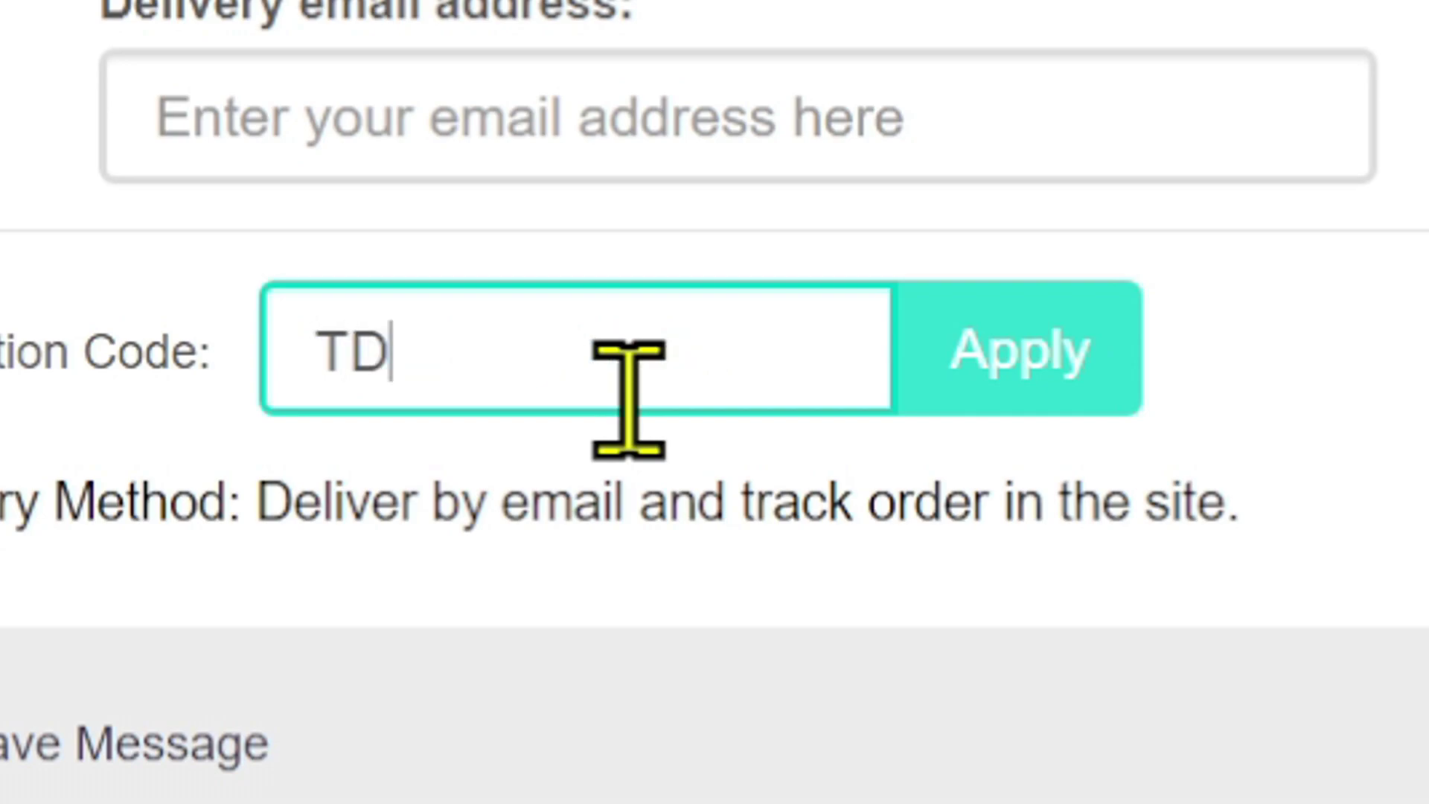
type("25")
left_click(977, 385)
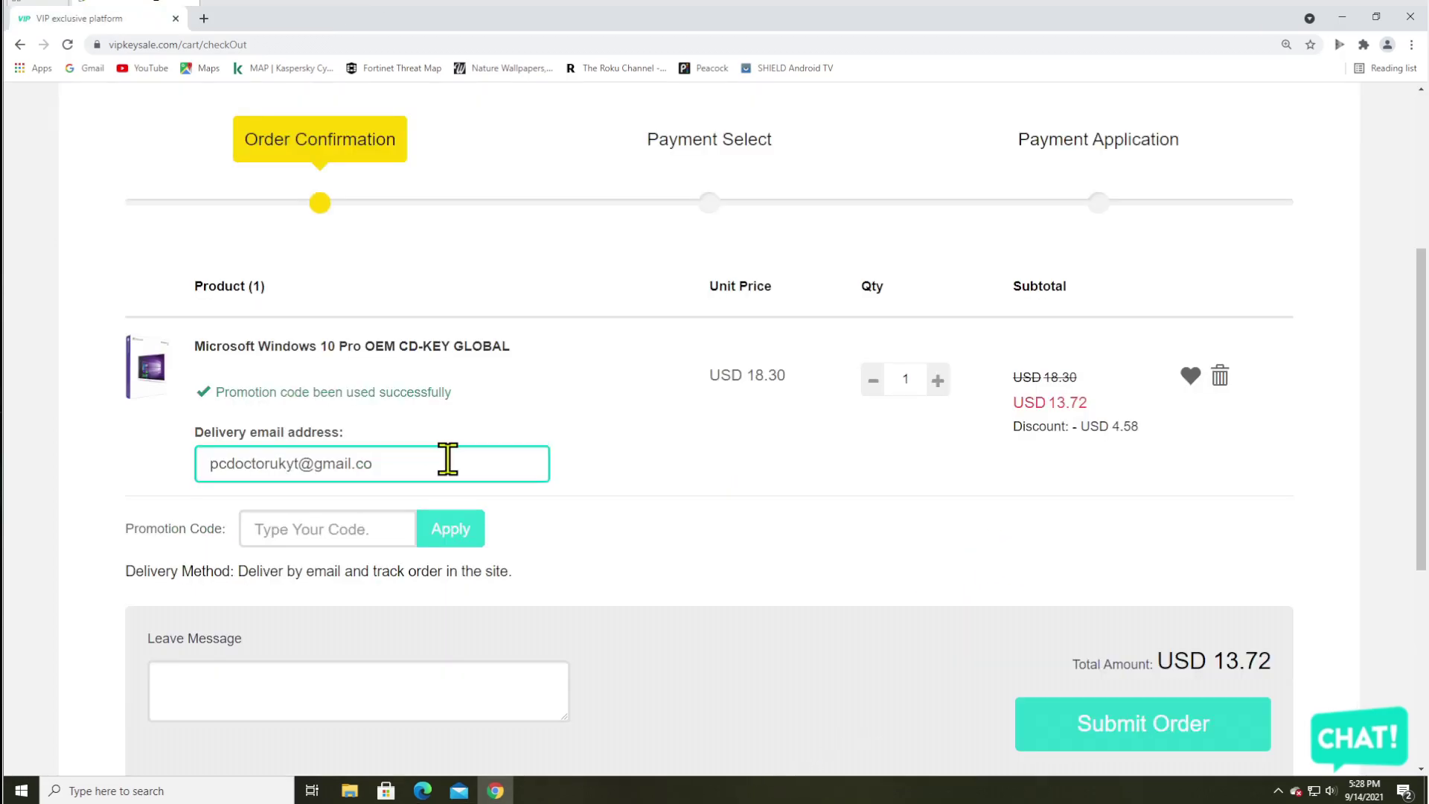
- Complete the delivery email address, submit the order and pay with the PayPal card option
type("m")
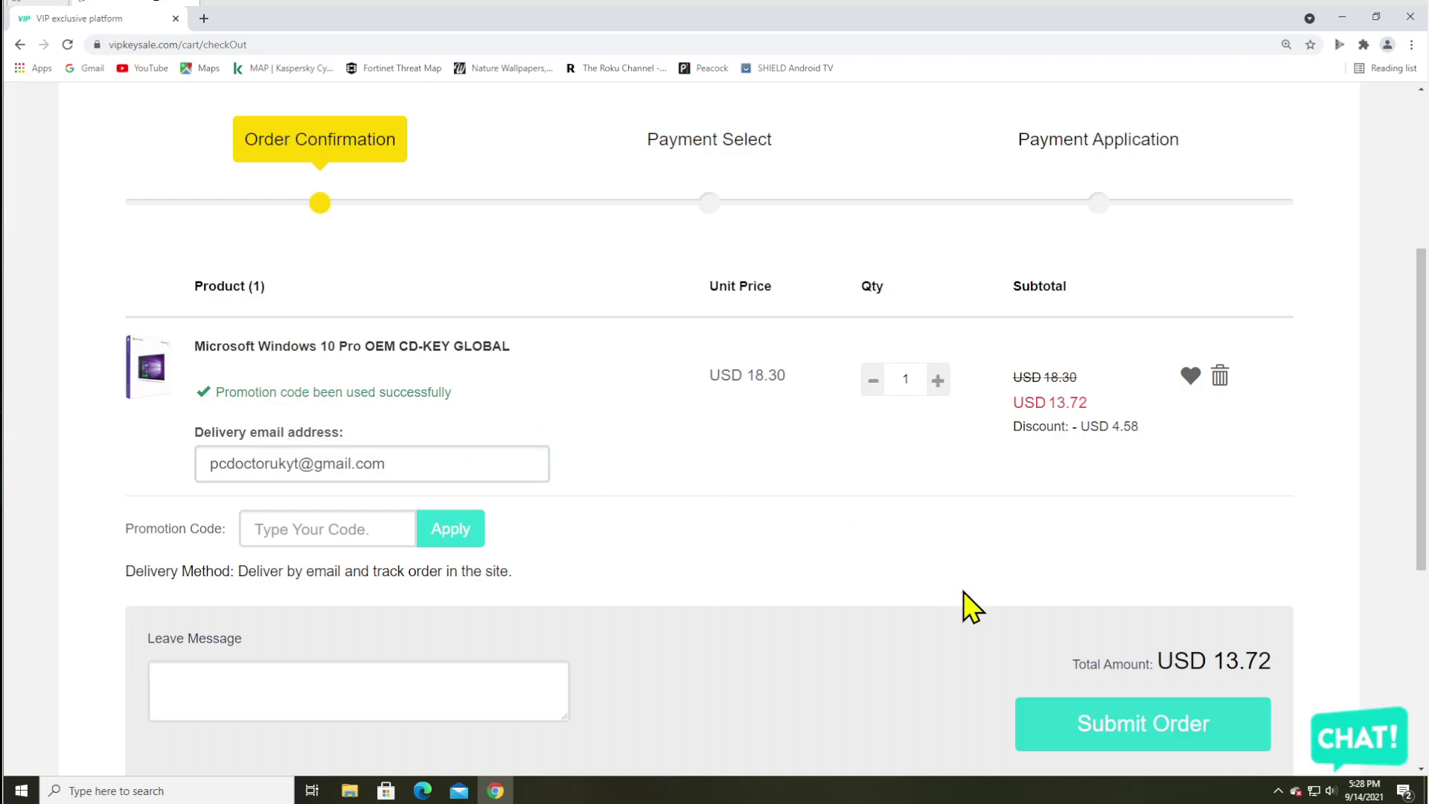
left_click(1094, 723)
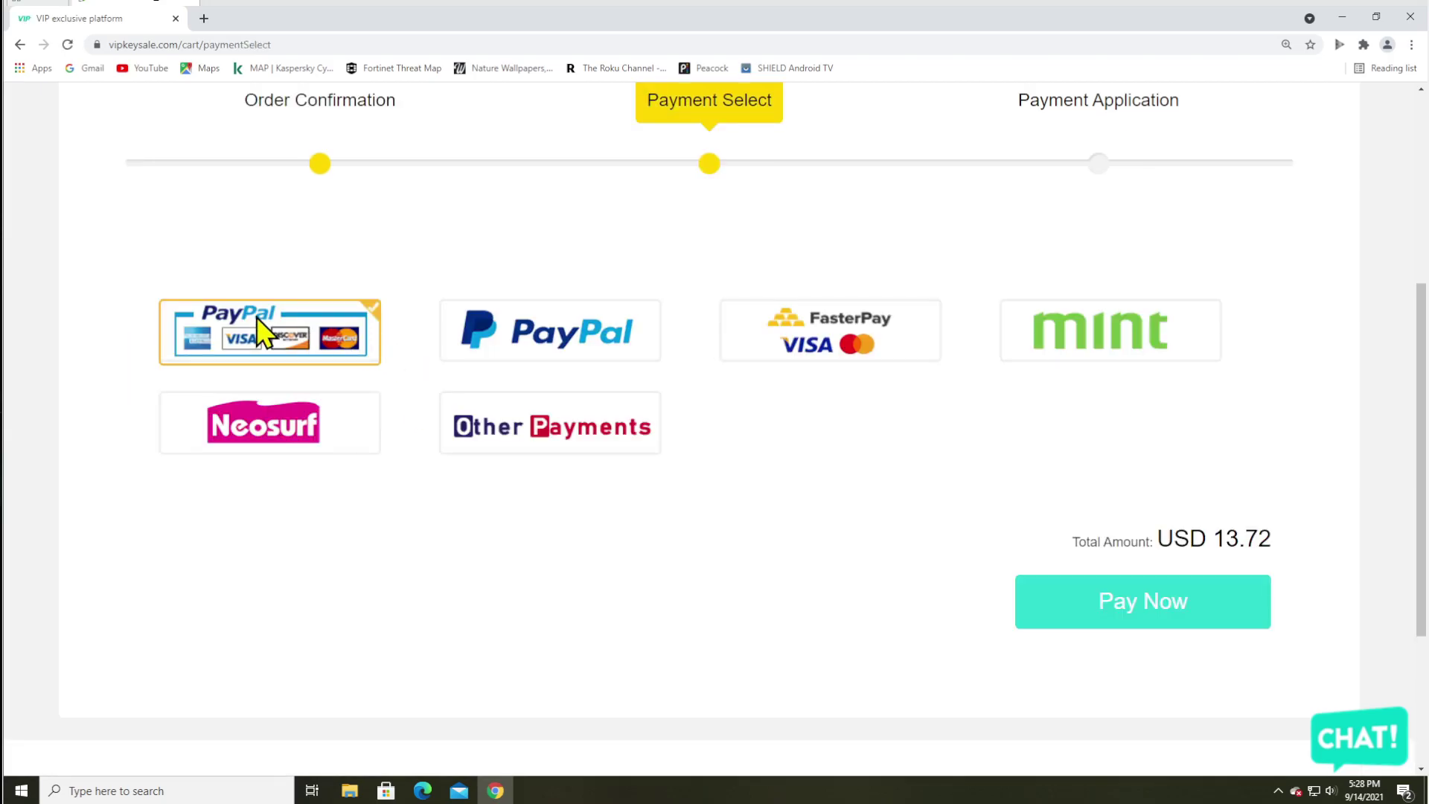
left_click(1176, 619)
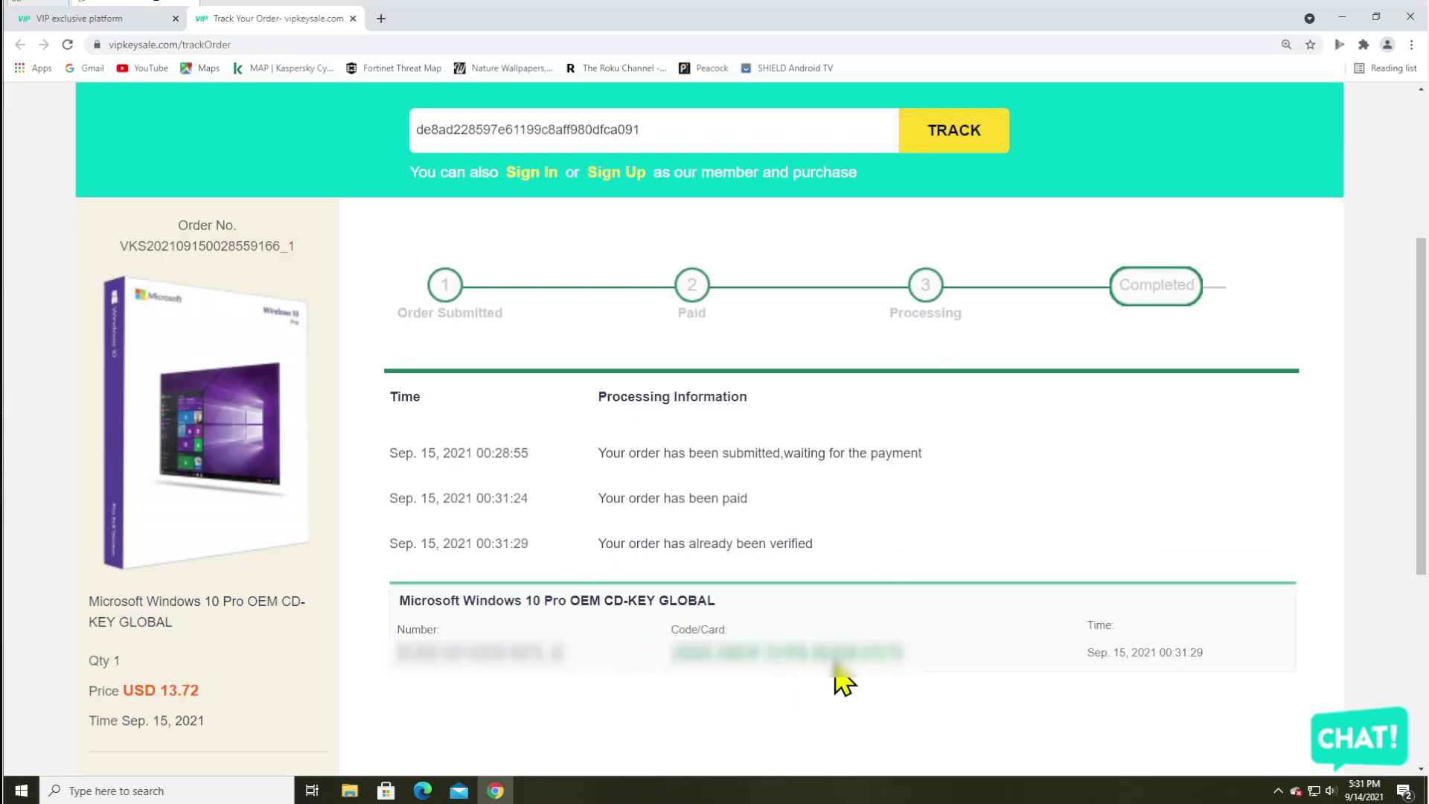
- Copy the purchased product key from the order page and activate Windows with it in the Windows Settings
left_click_drag(925, 673, 677, 654)
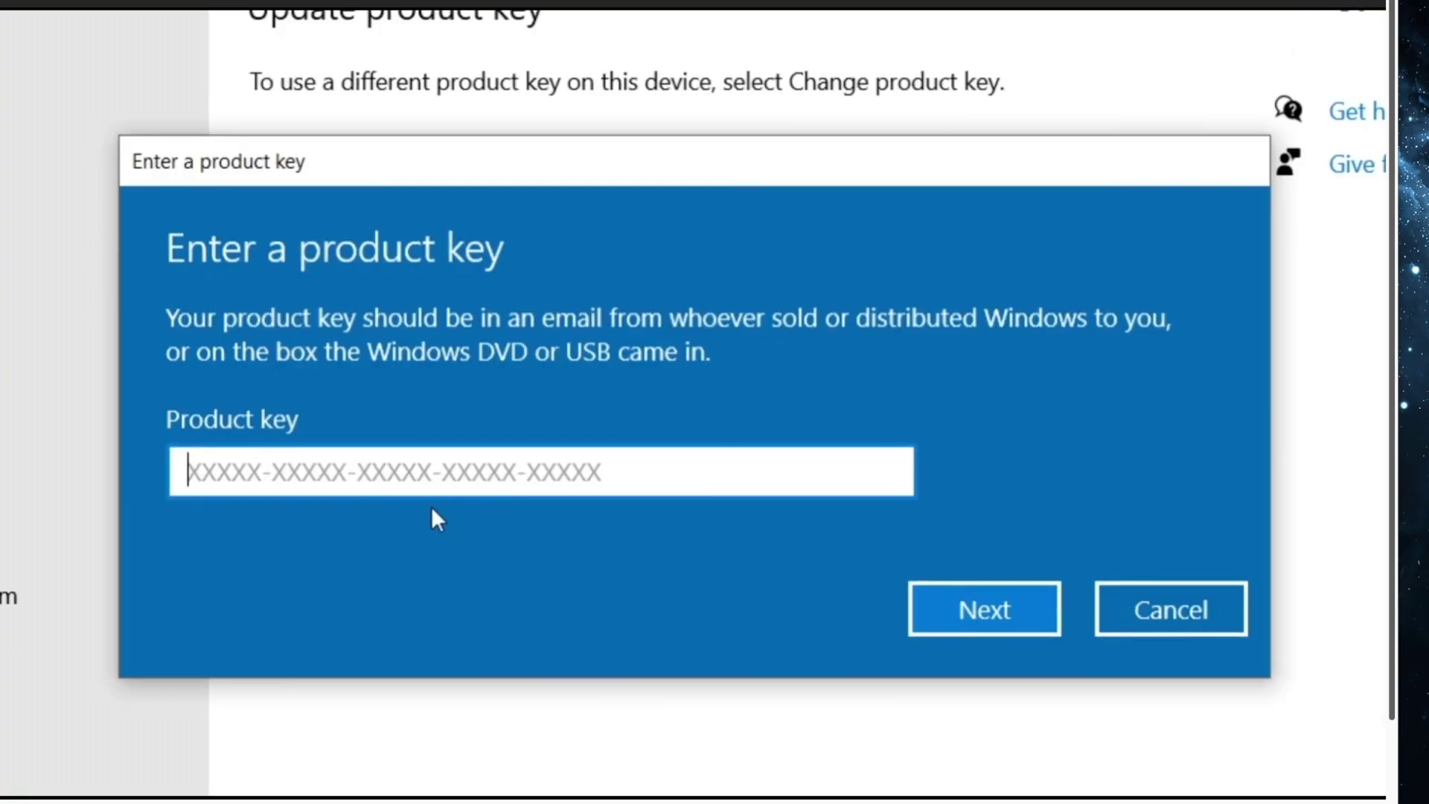
key("ctrl+v")
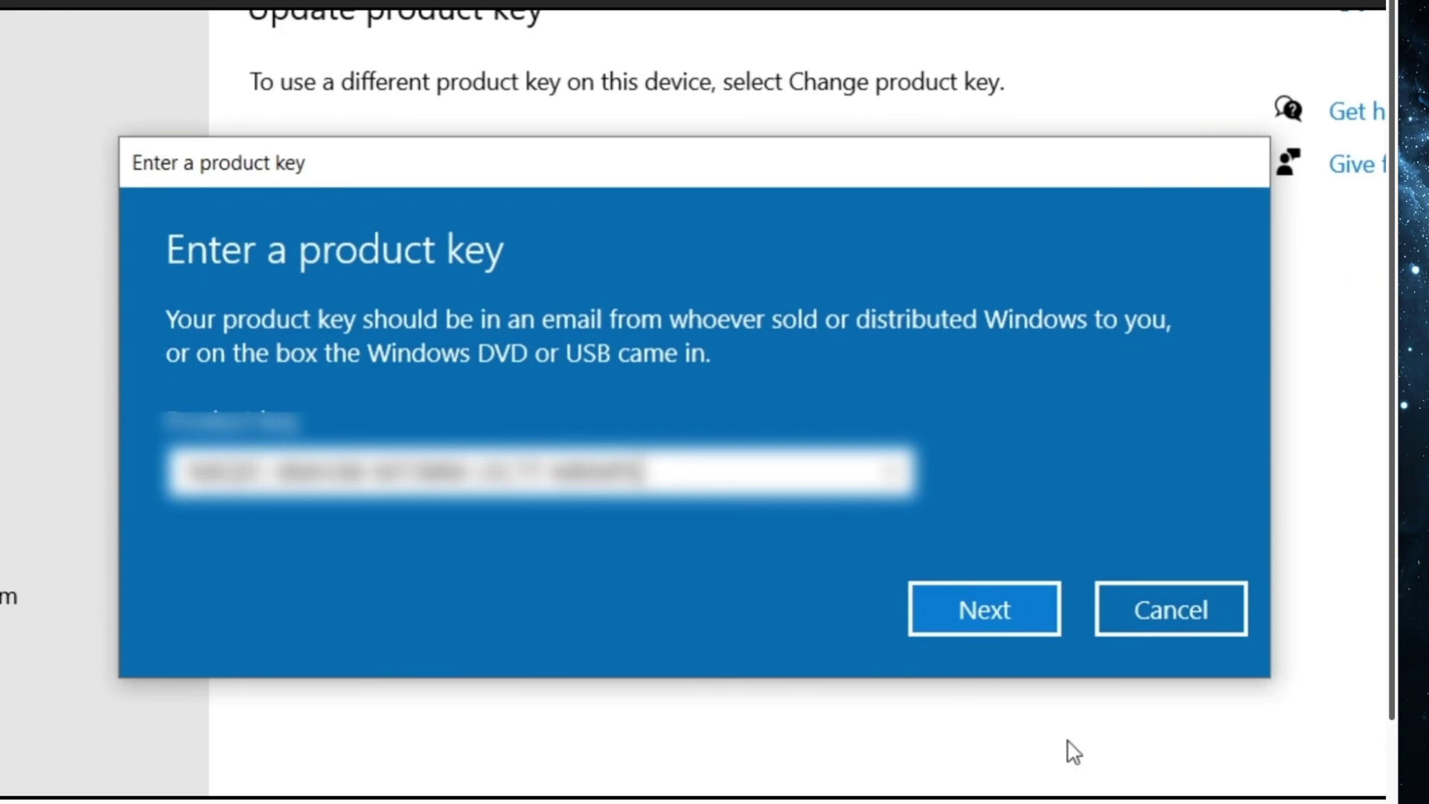
left_click(1001, 610)
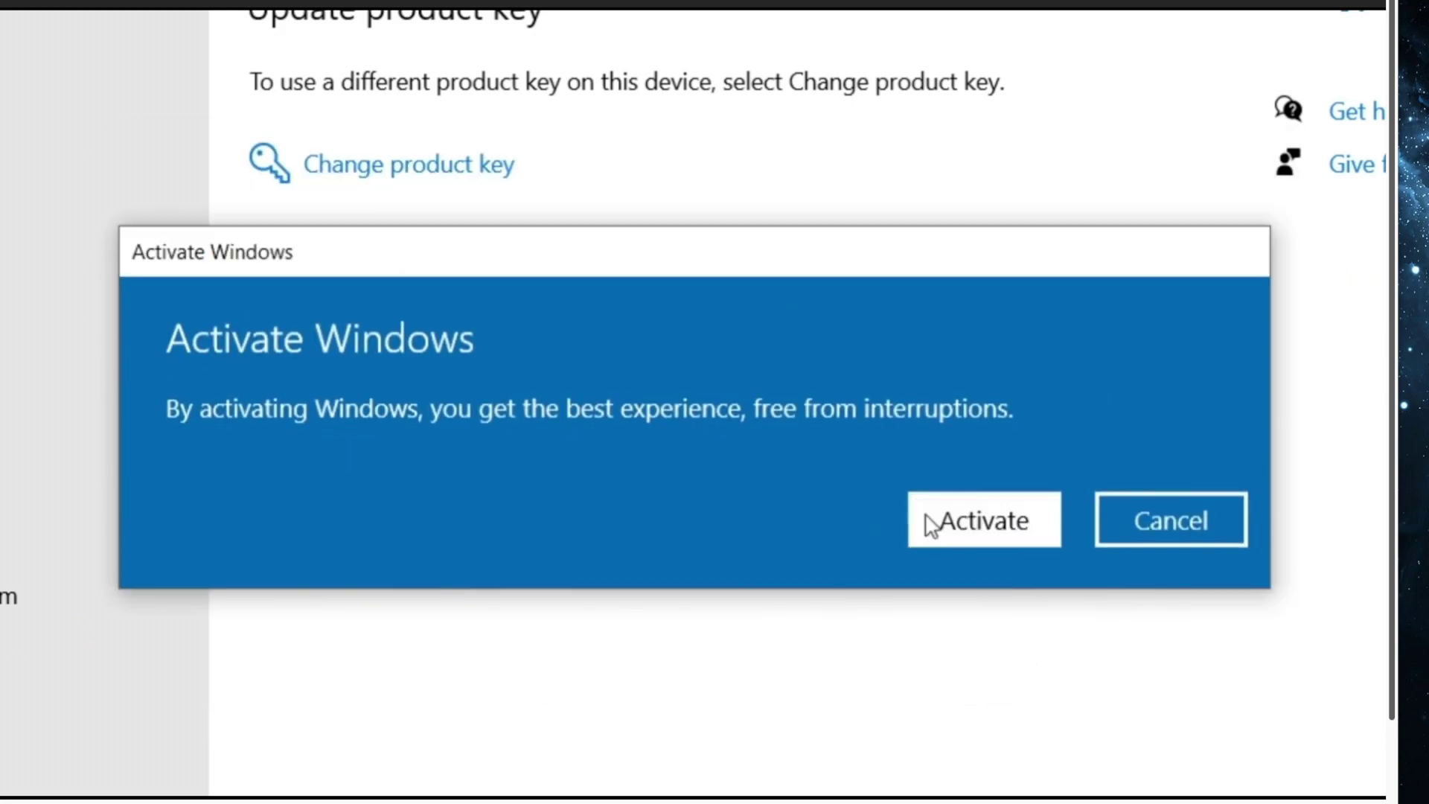
left_click(925, 521)
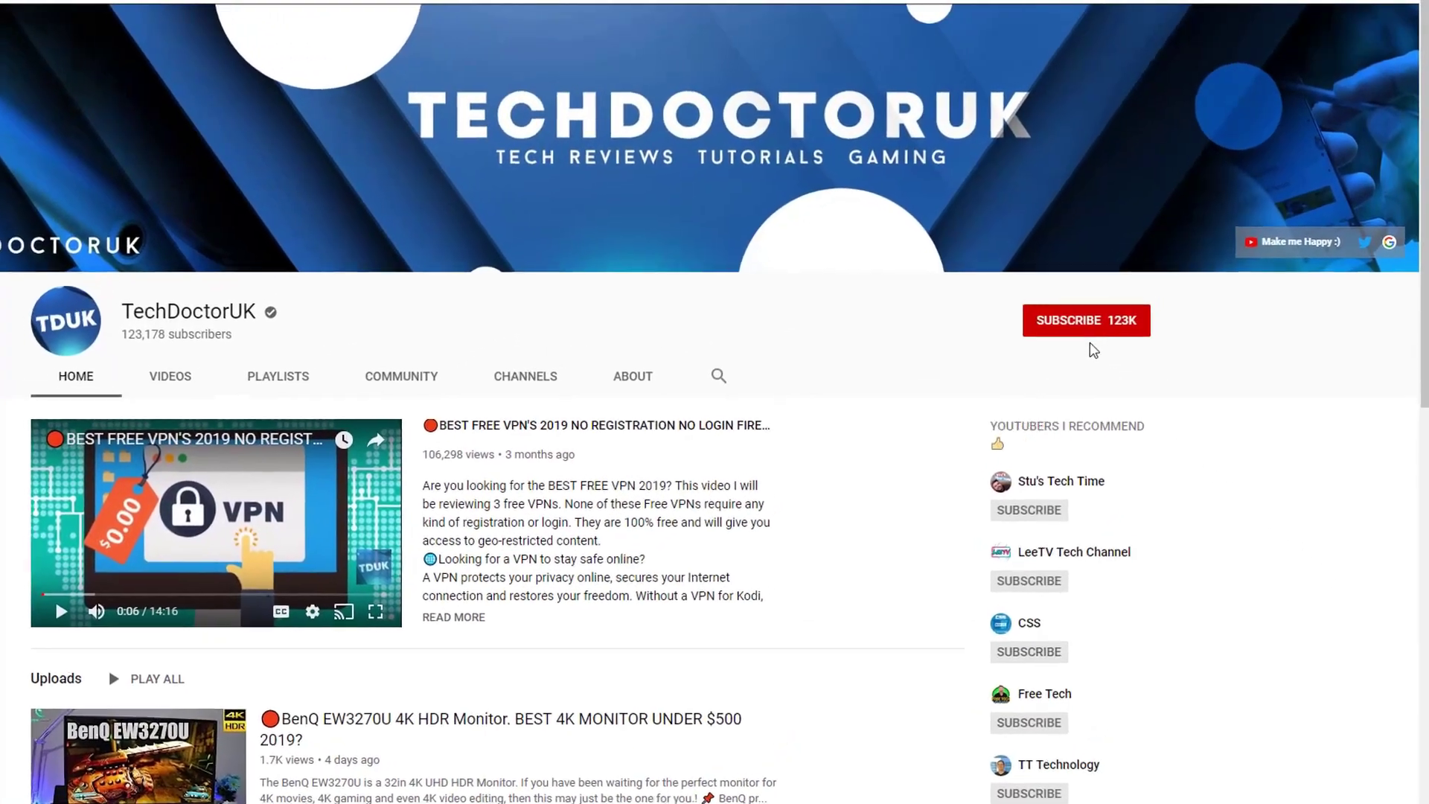
- Subscribe to the TechDoctorUK channel on YouTube and turn on its notifications
left_click(1100, 328)
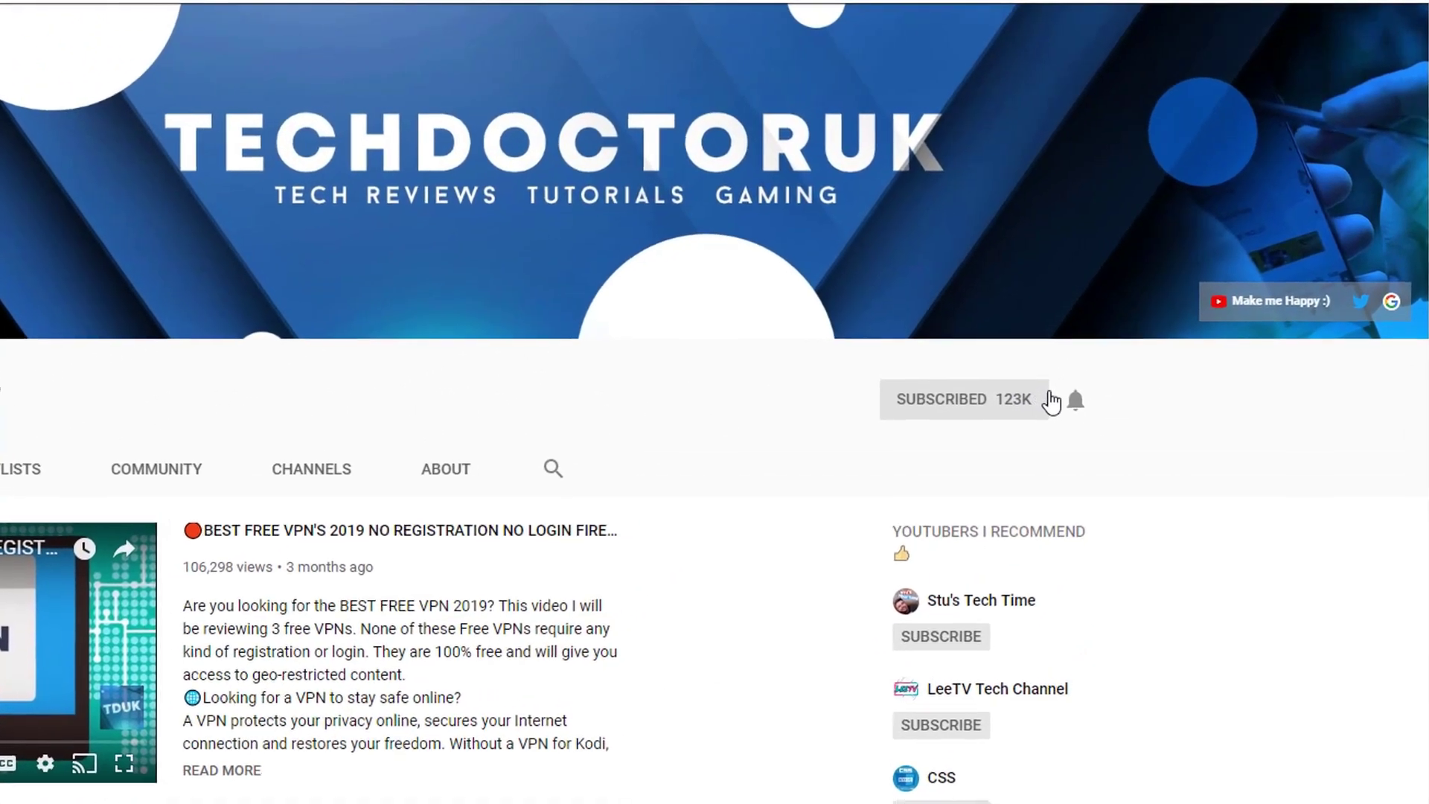
left_click(1077, 404)
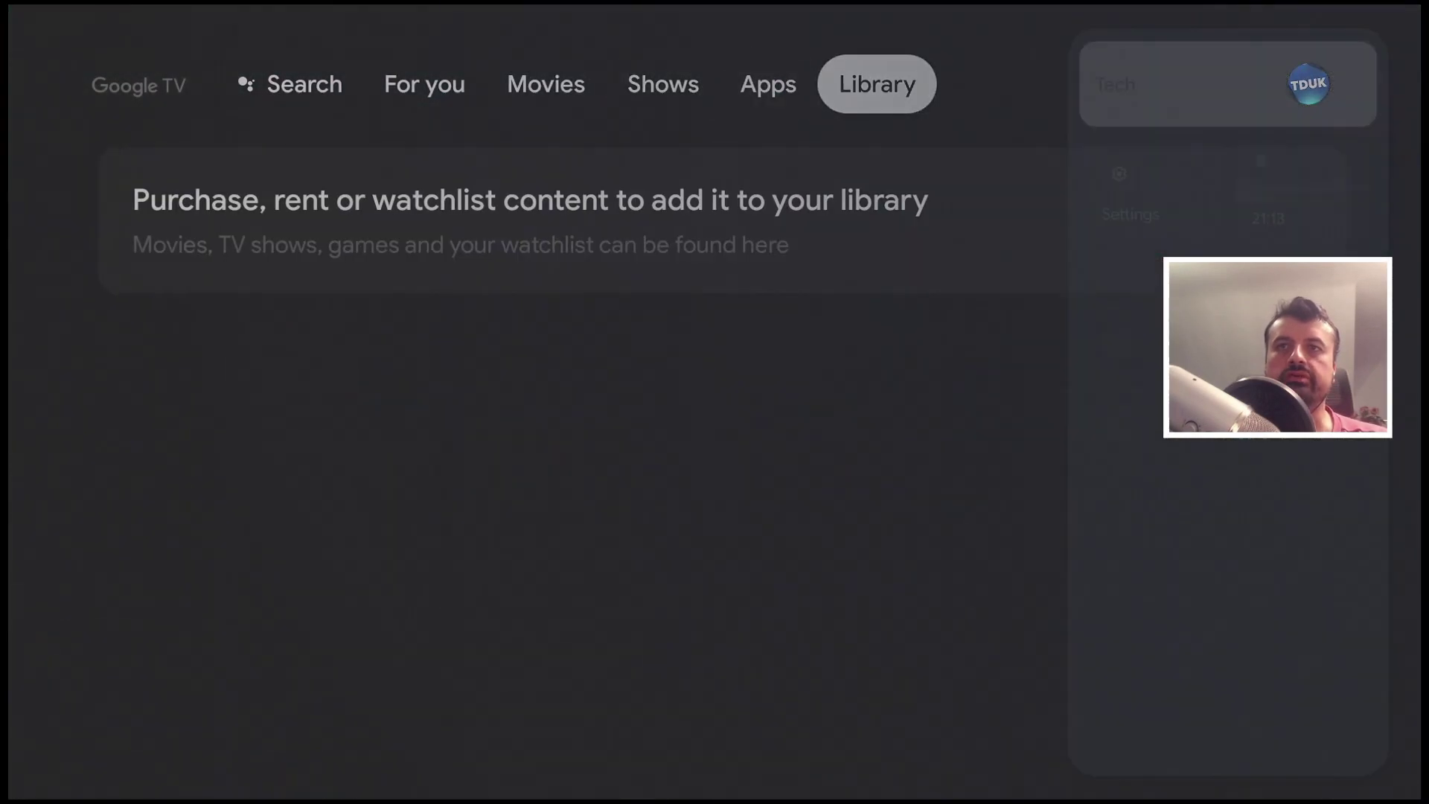
- Open the device's About information in the System settings of the Google TV
key("Down")
key("Return")
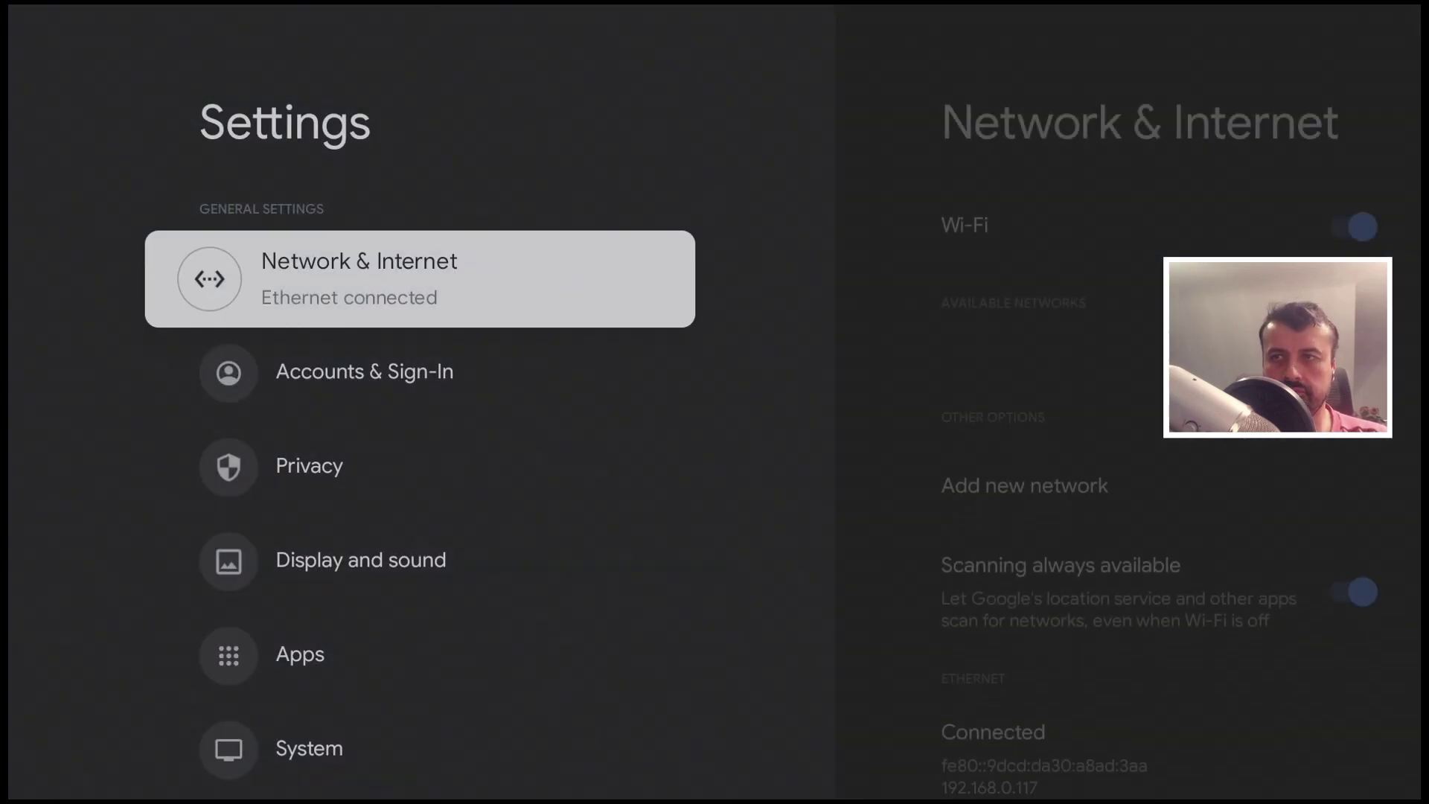
key("Down")
key("Down")
key("Down")
key("Down")
key("Down")
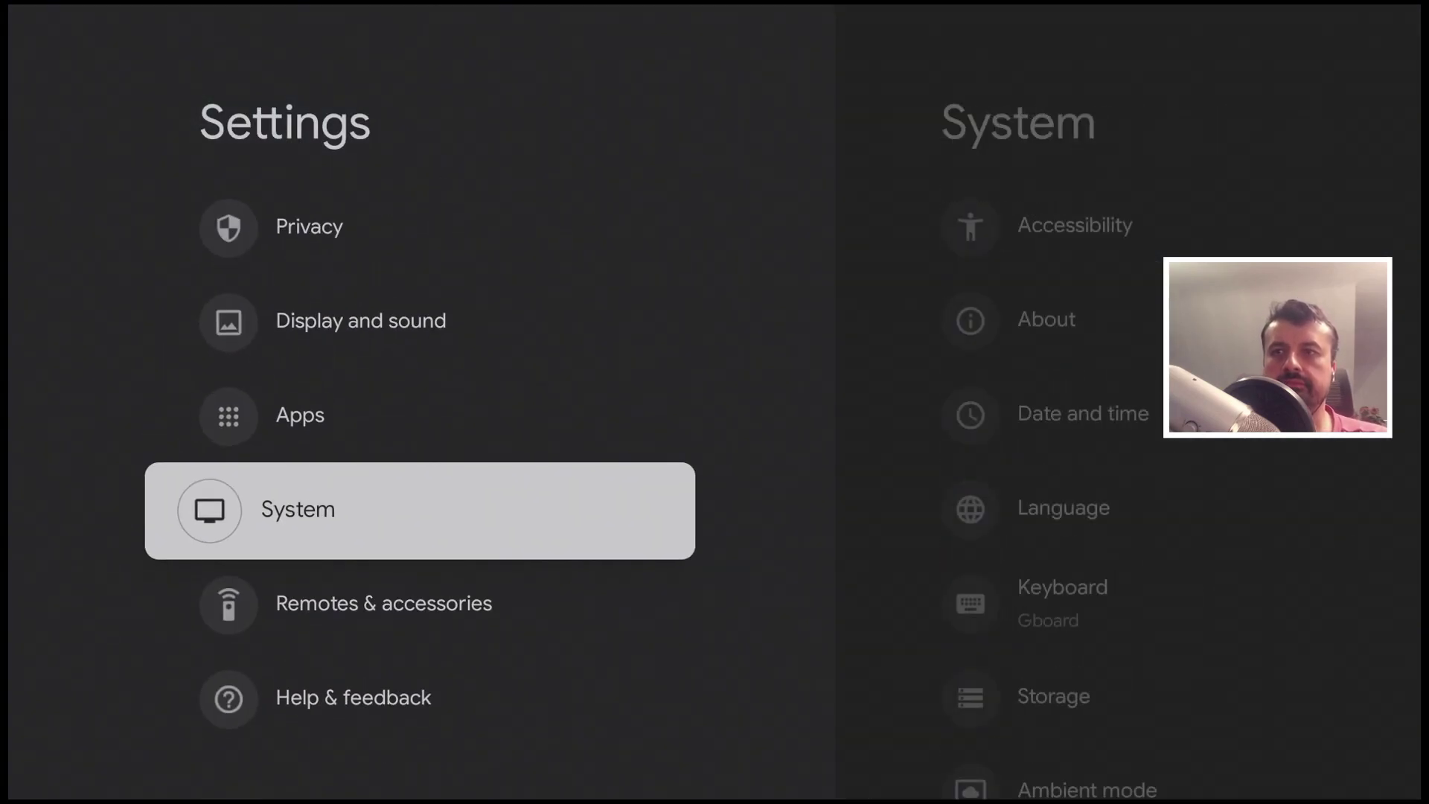
key("Return")
key("Return")
- Unlock developer mode by selecting the Android TV OS build entry seven times
key("Down")
key("Down")
key("Down")
key("Down")
key("Down")
key("Down")
key("Down")
key("Down")
key("Down")
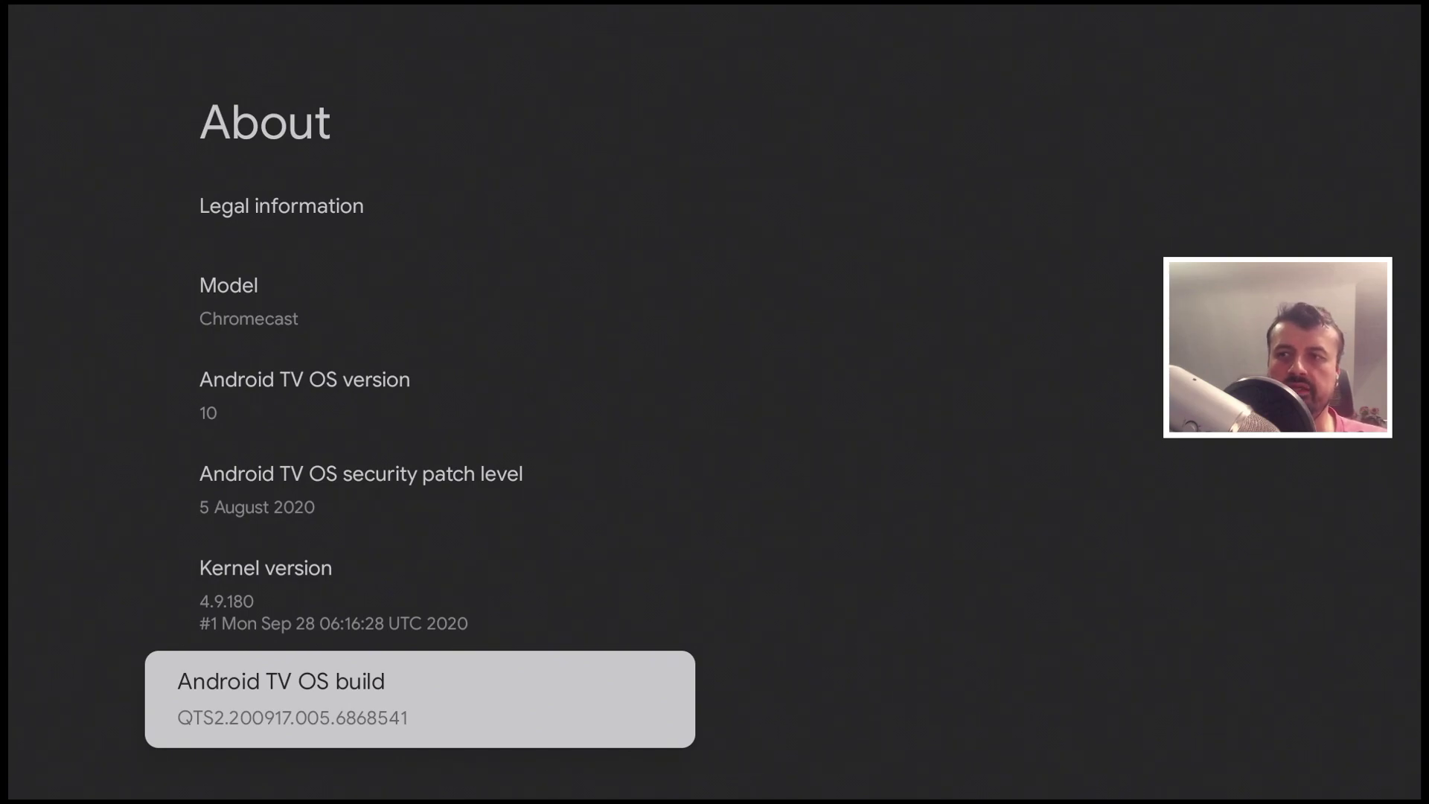
key("Return")
key("Return")
key("Return")
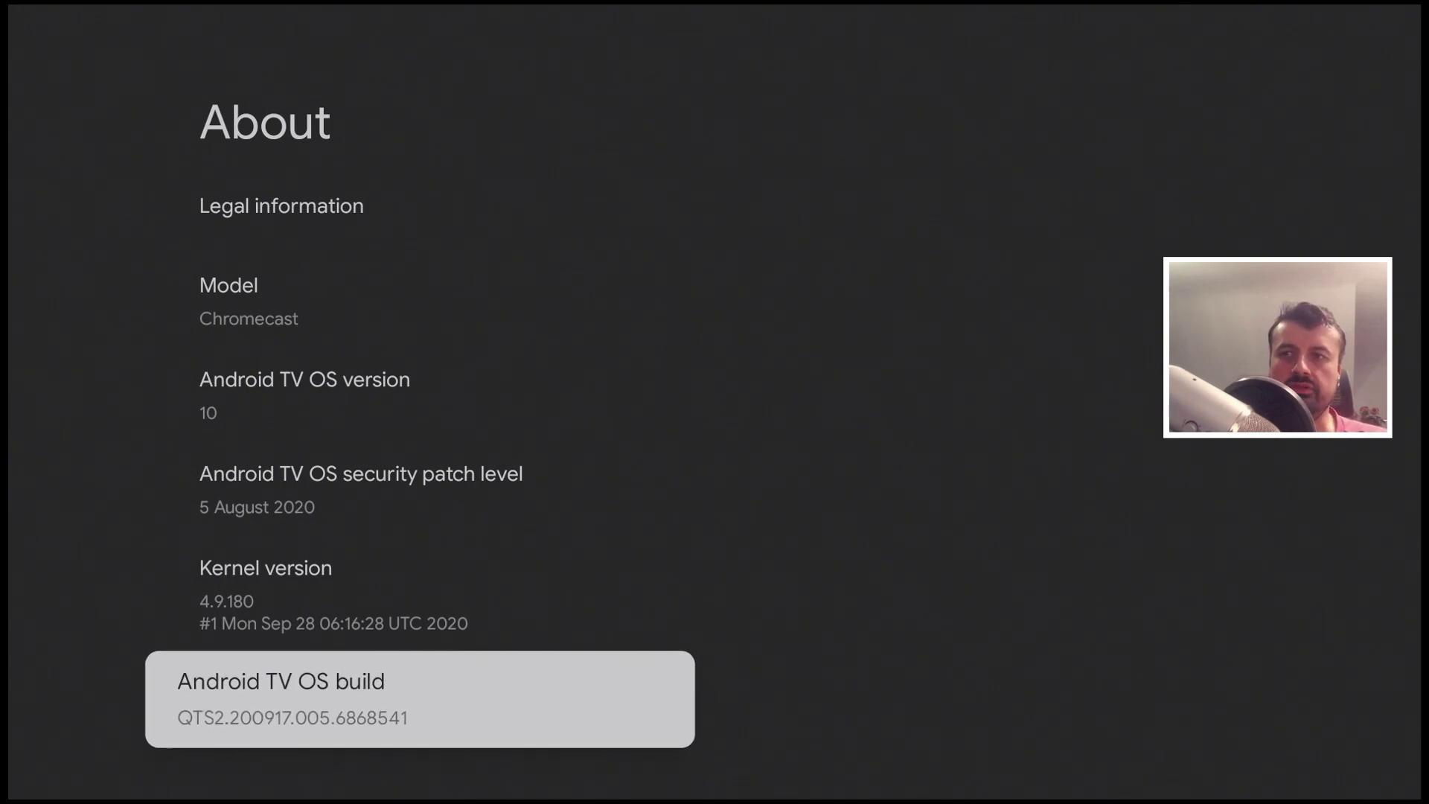
key("Return")
key("Return")
key("Return")
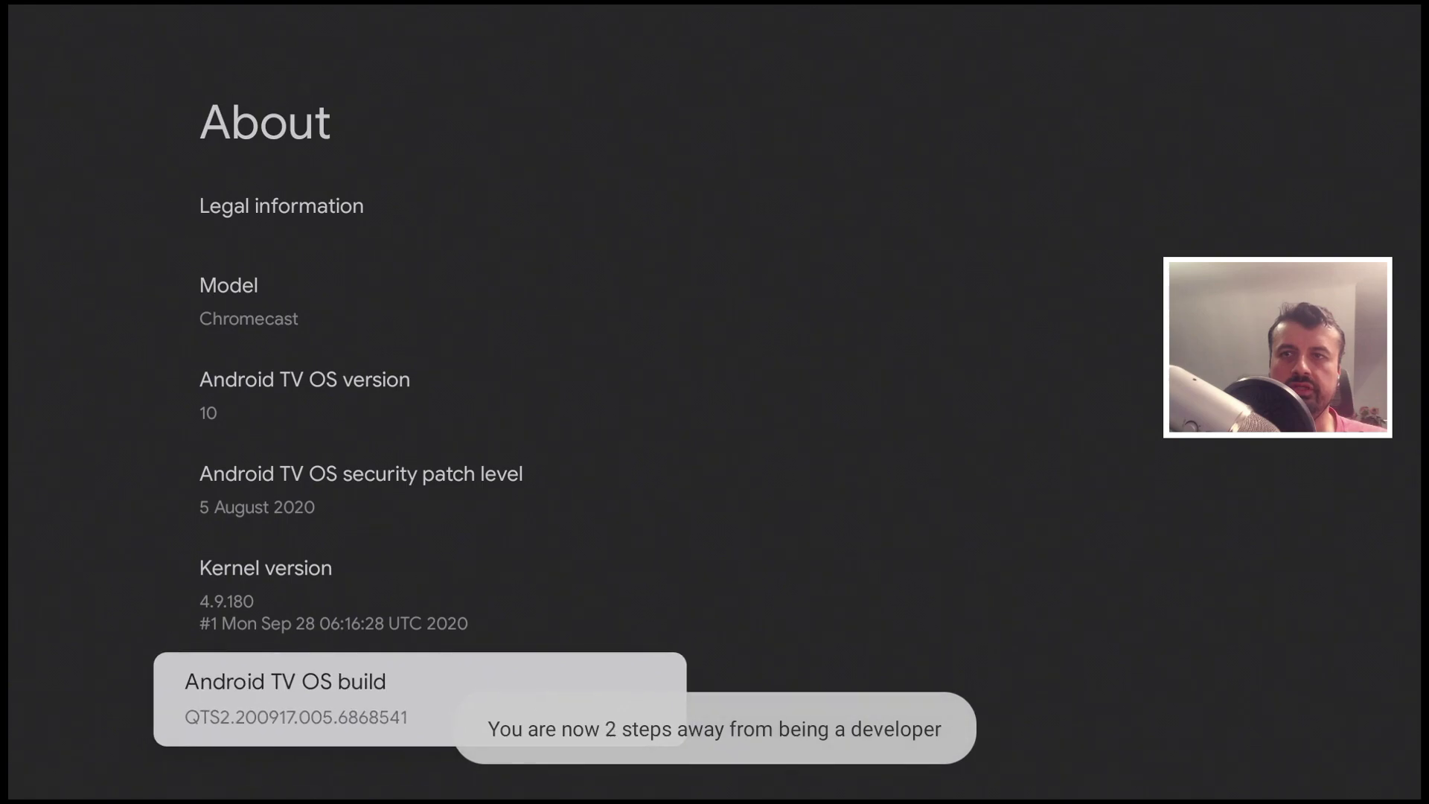
key("Return")
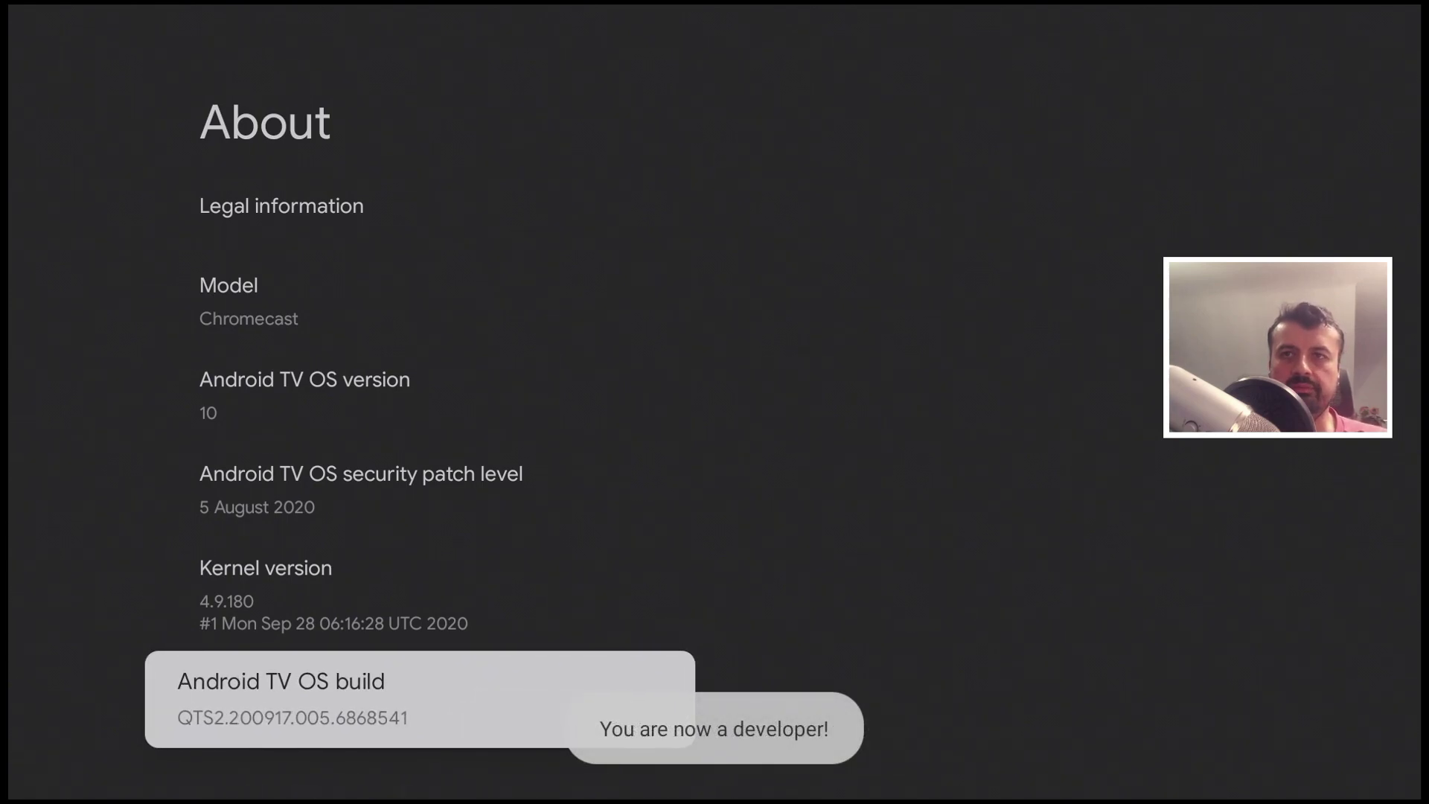
- Return to the System settings and open Developer options
key("Escape")
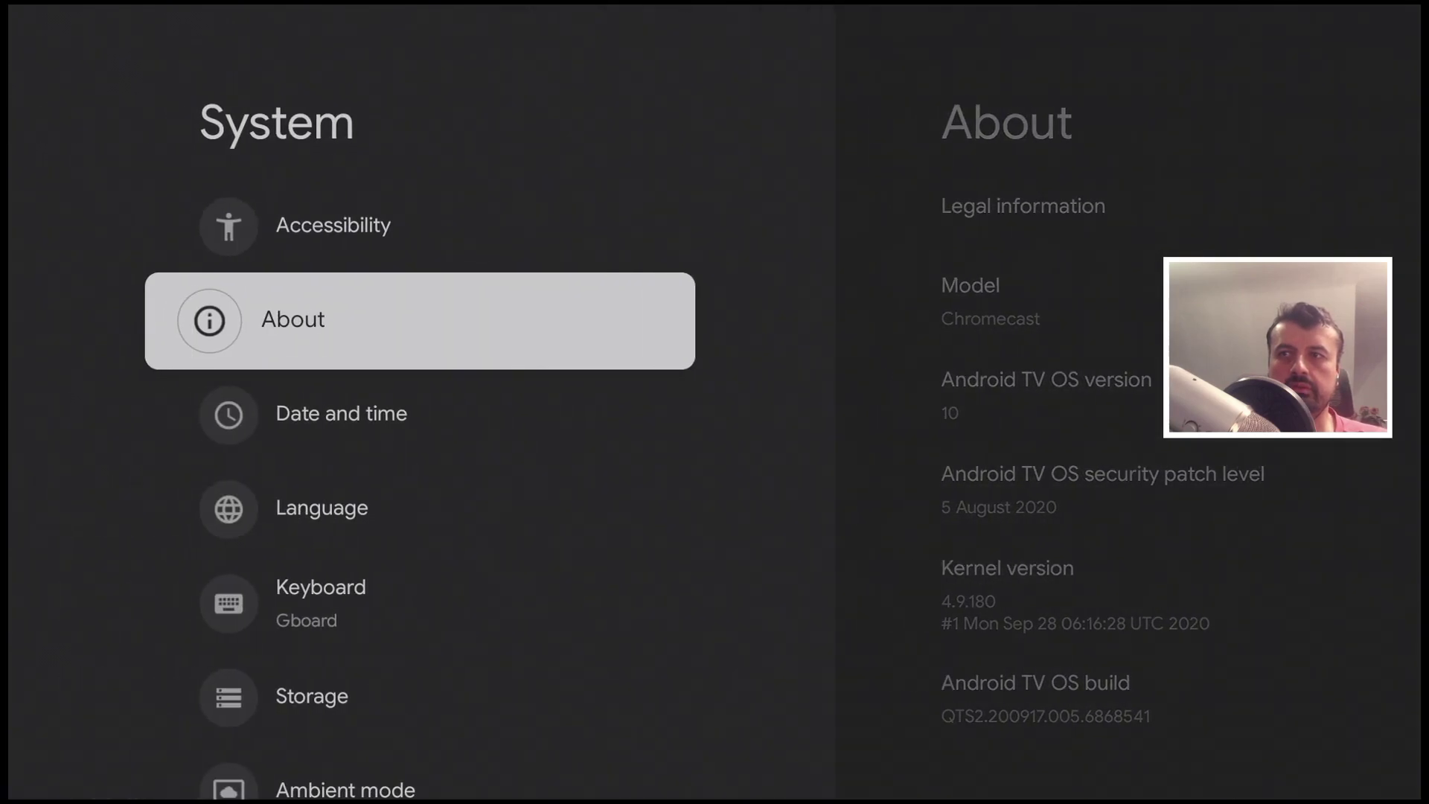
key("Down")
key("Down")
key("Down")
key("Down")
key("Down")
key("Down")
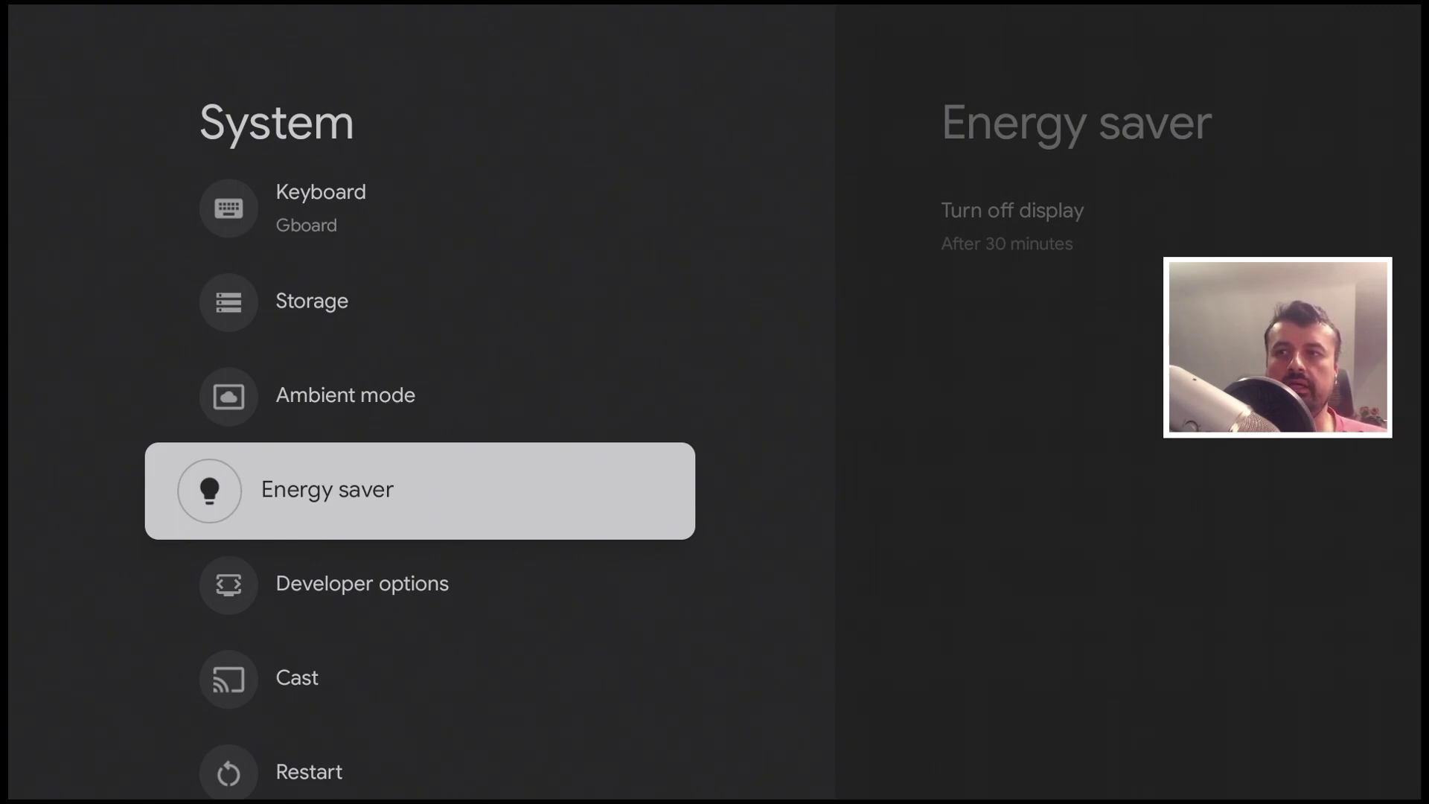
key("Down")
key("Return")
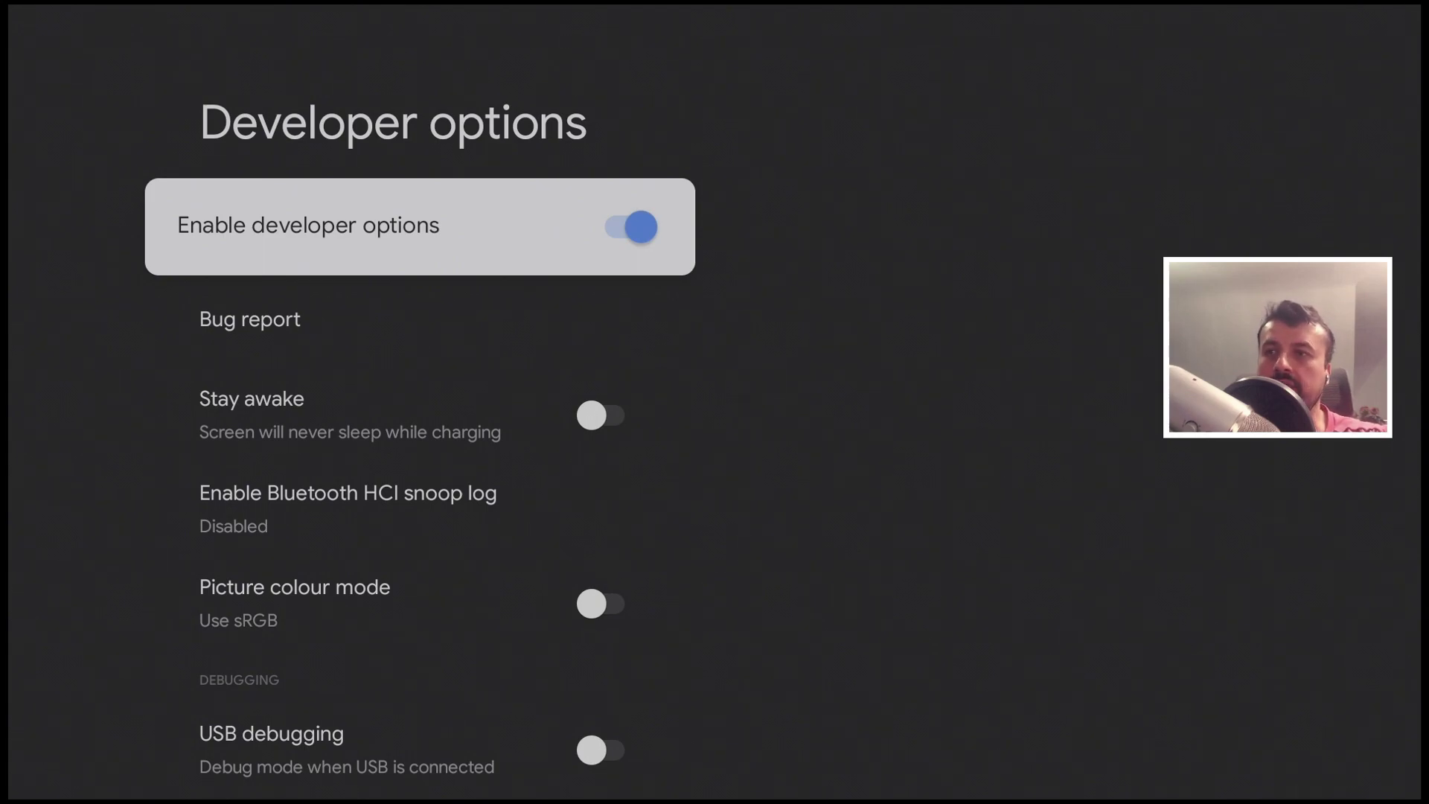
- Locate and review the Window animation, Transition animation and Animator duration scale settings in Developer options
key("Down")
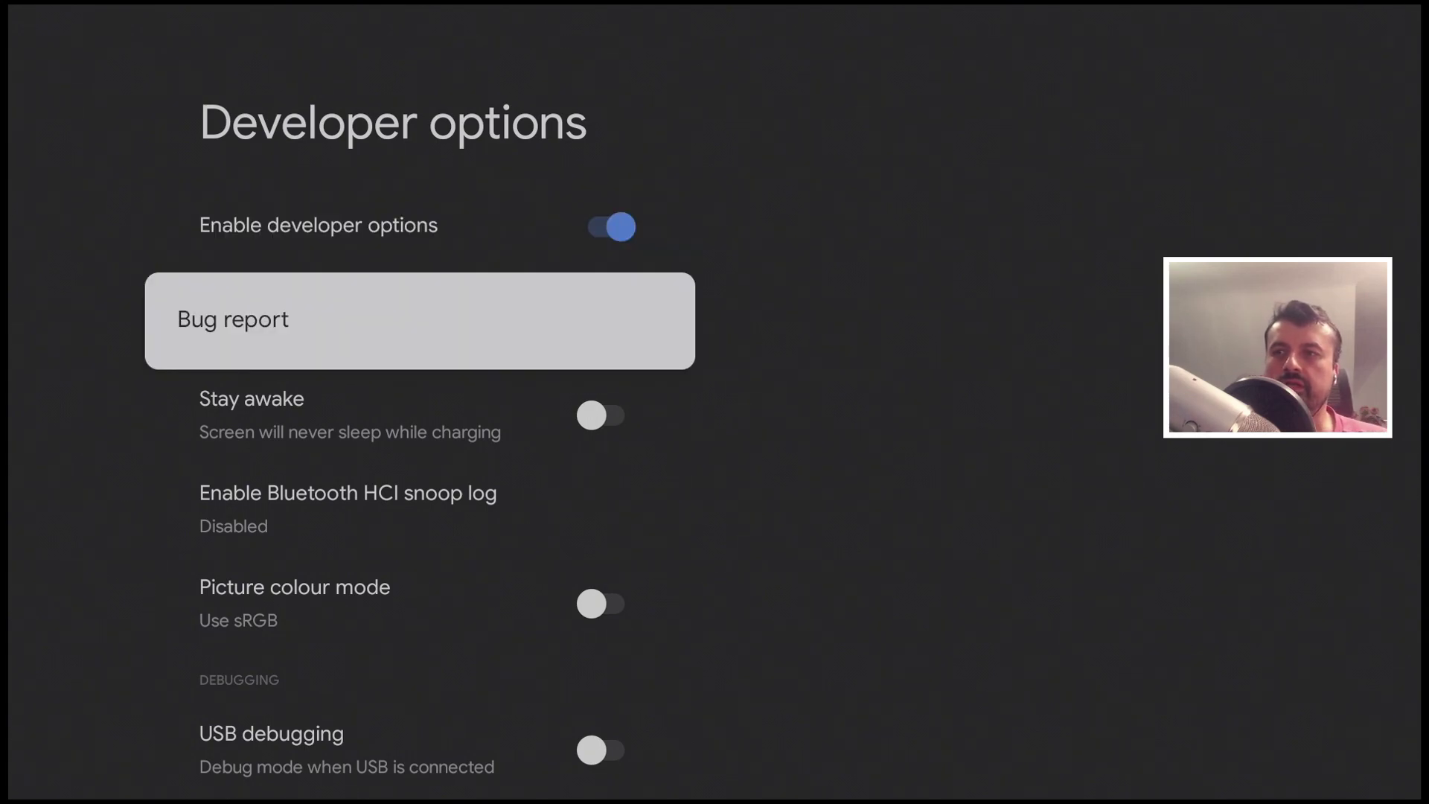
key("Down")
key("Down")
key("Down")
key("Down")
key("Down")
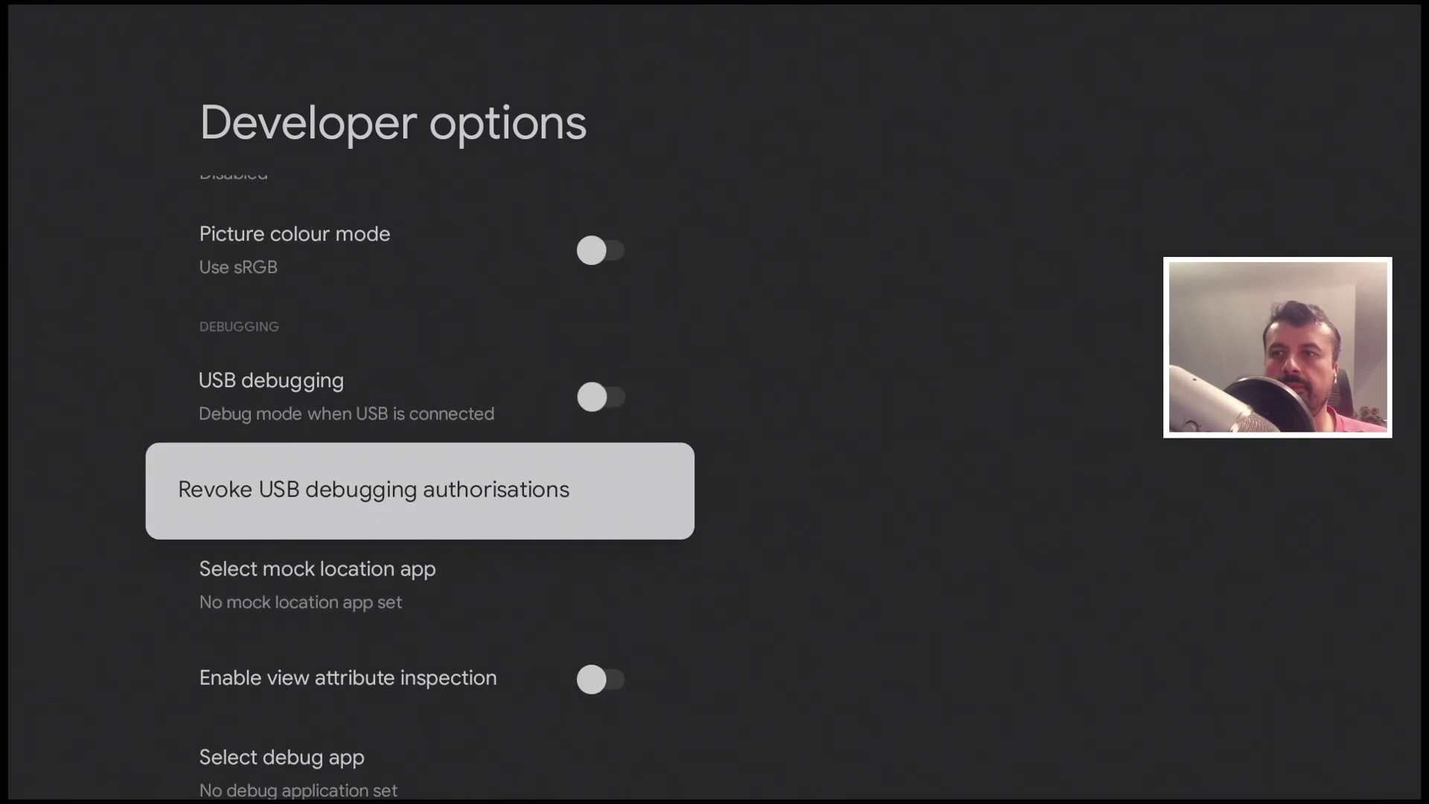
key("Down")
key("Down")
key("Down")
key("Down")
key("Down")
key("Down")
key("Down")
key("Down")
key("Down")
key("Down")
key("Down")
key("Down")
key("Down")
key("Down")
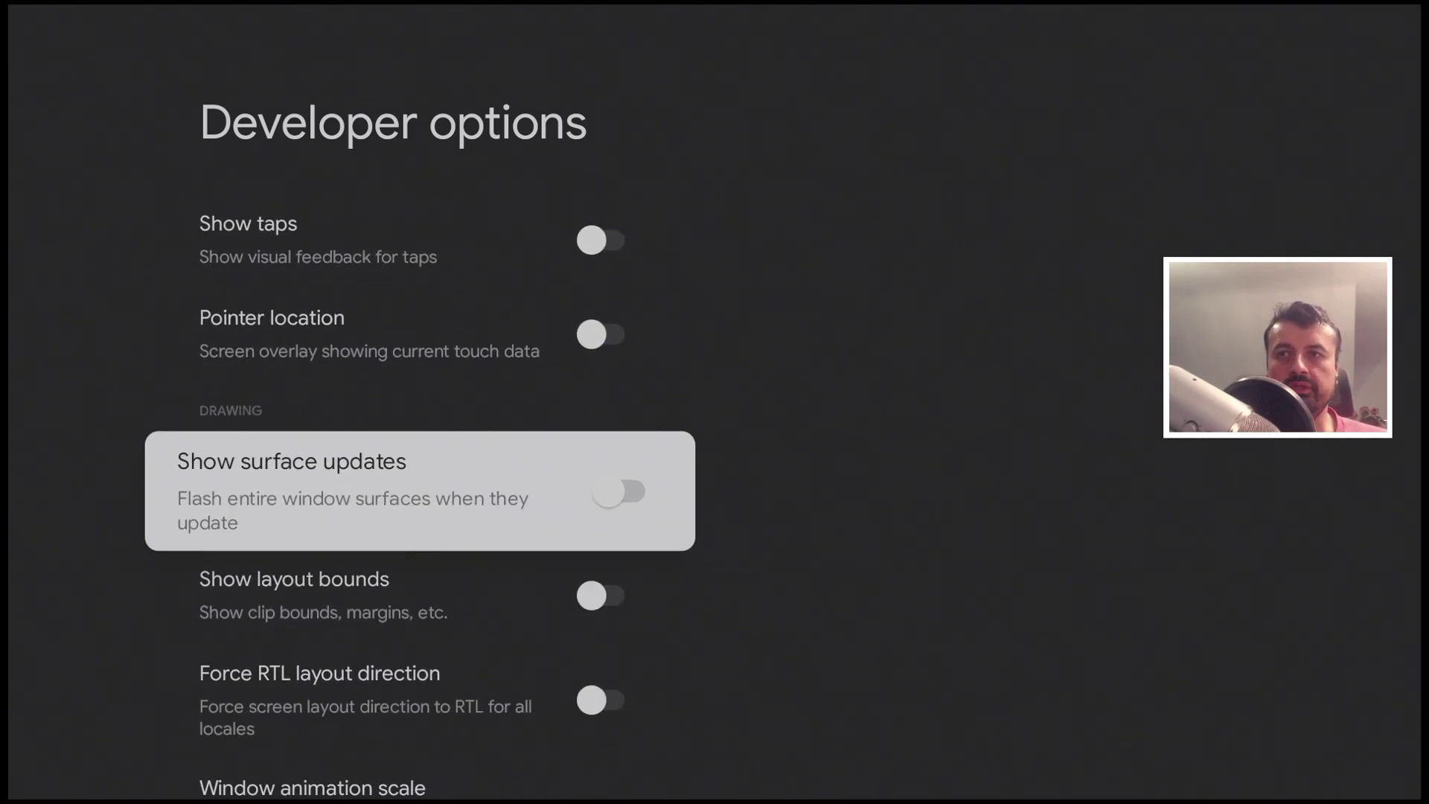
key("Down")
key("Down")
key("Down")
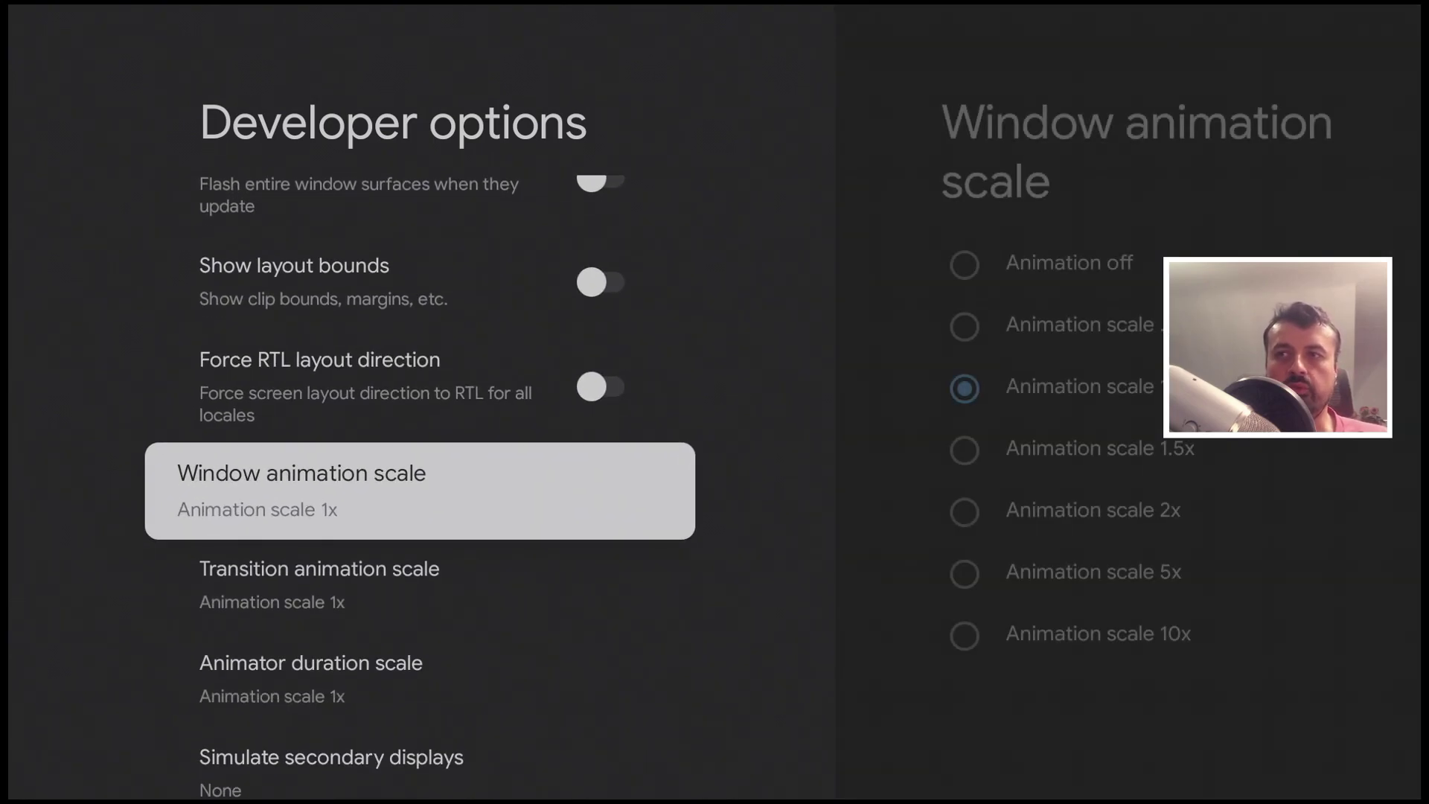
key("Down")
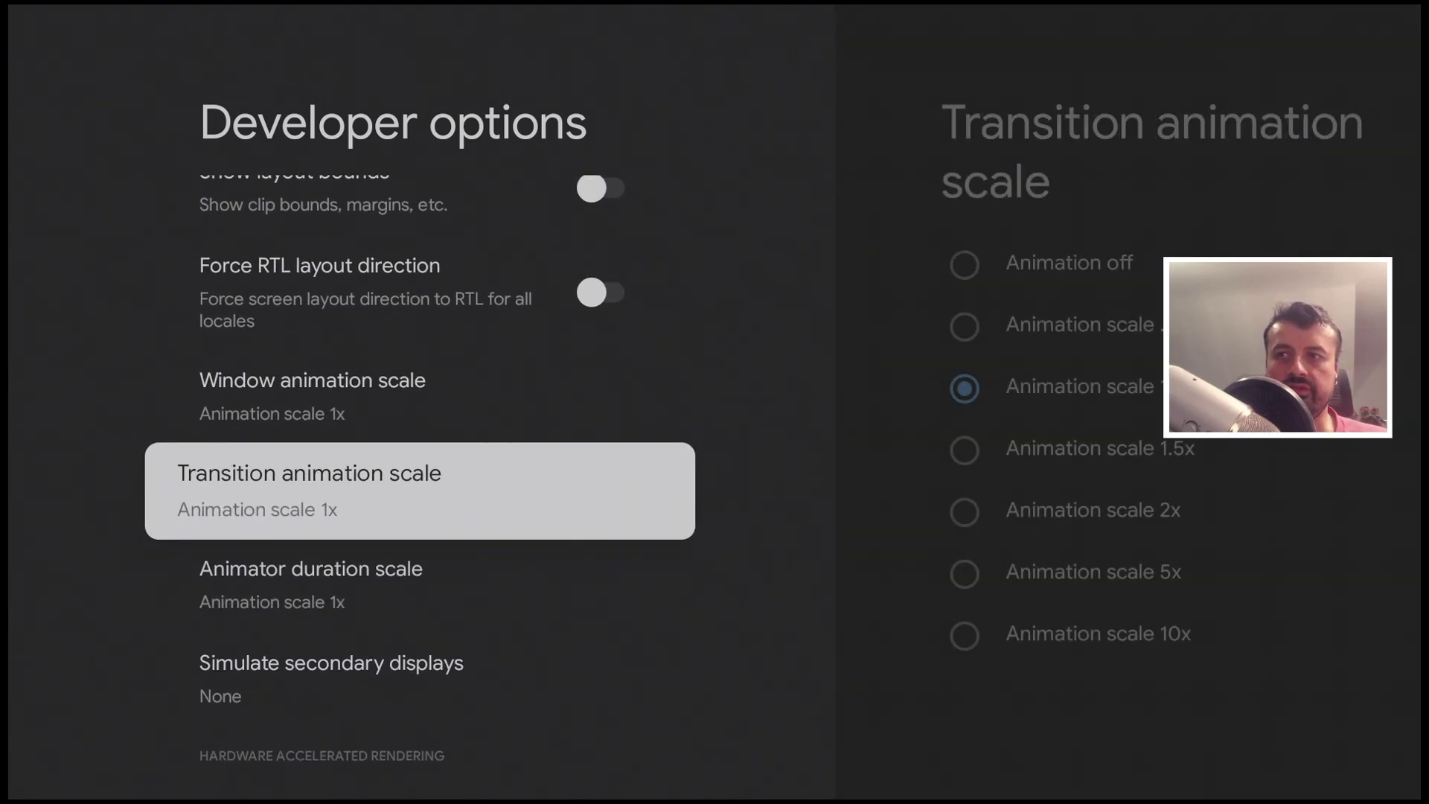
key("Down")
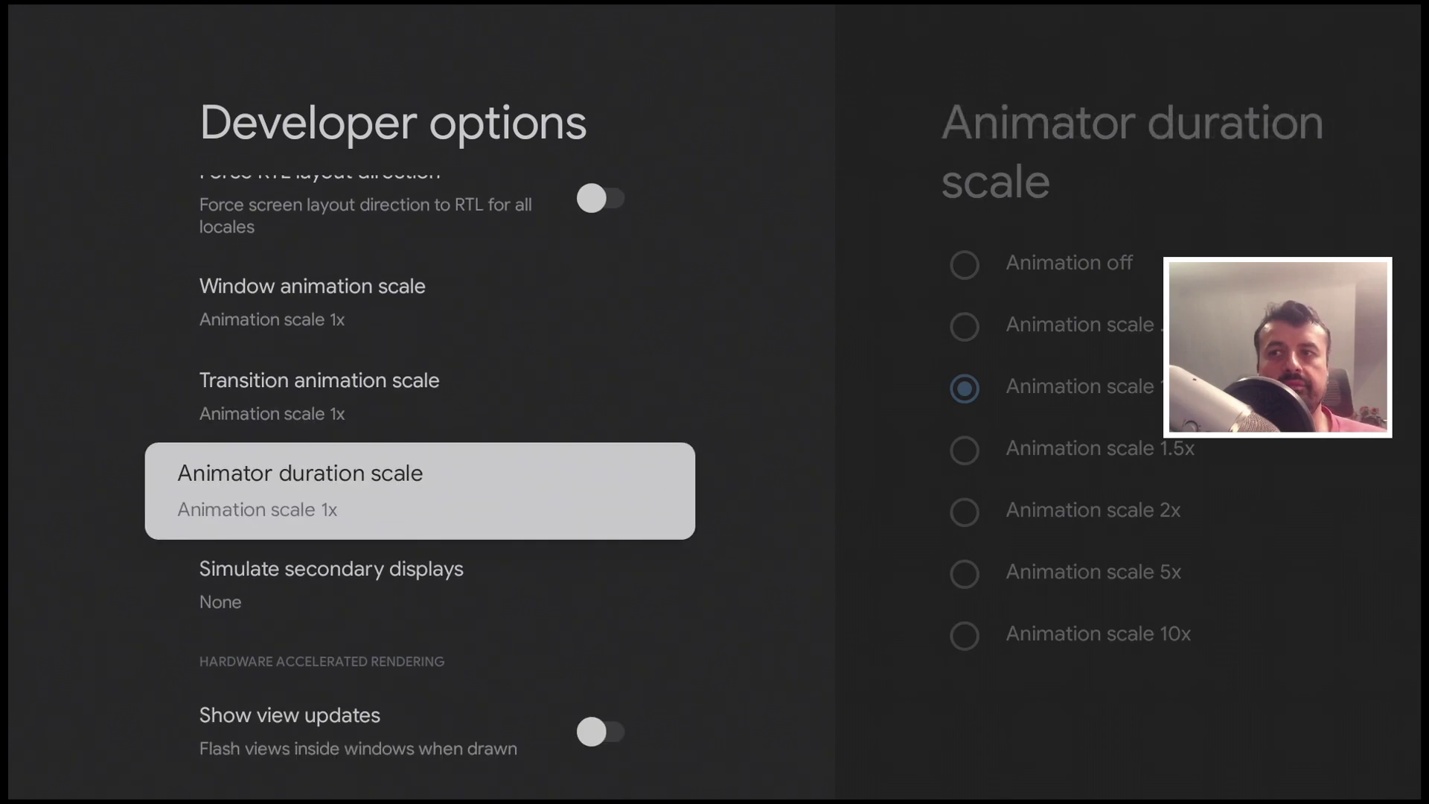
key("Up")
key("Up")
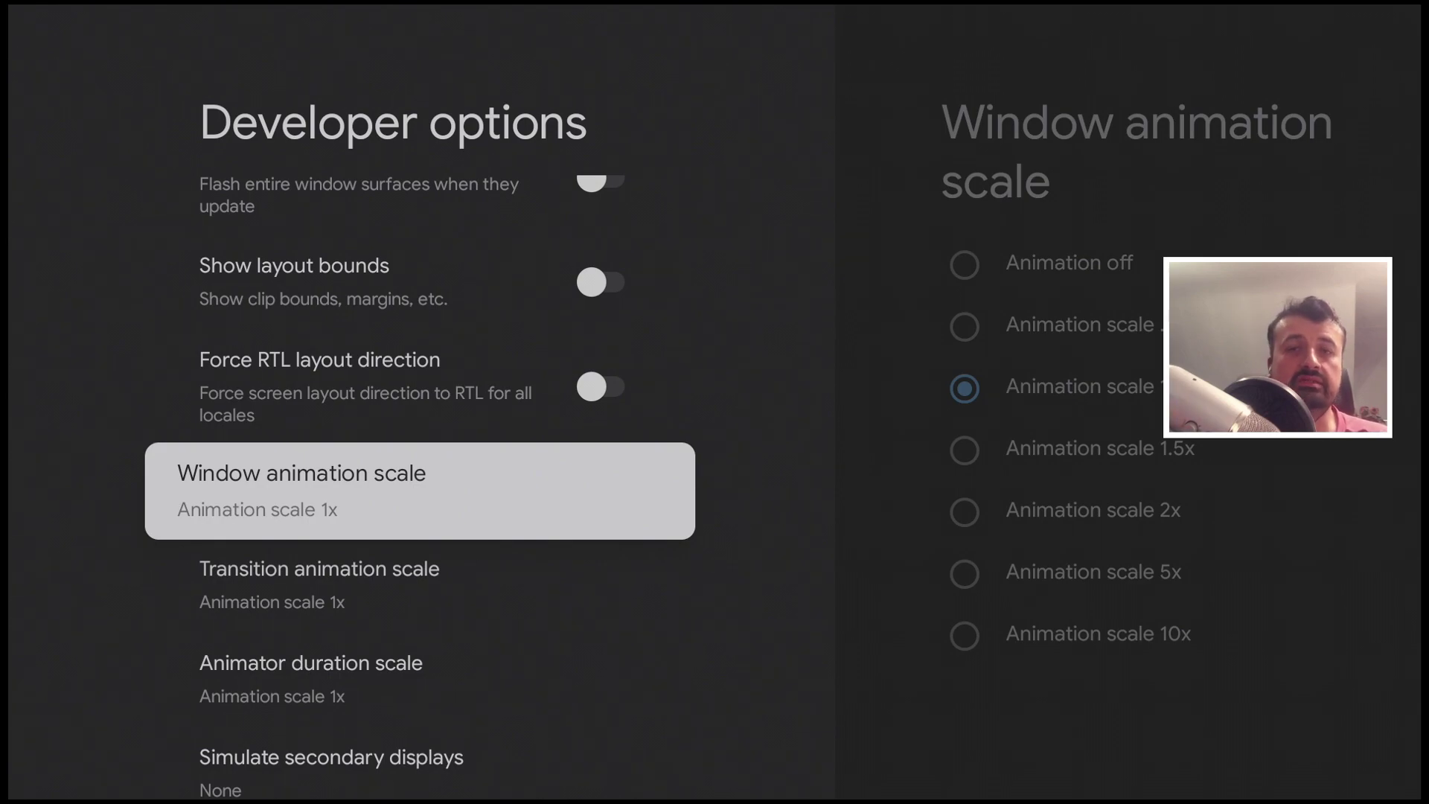
- Set the Window animation scale to Animation off in Developer options
key("Return")
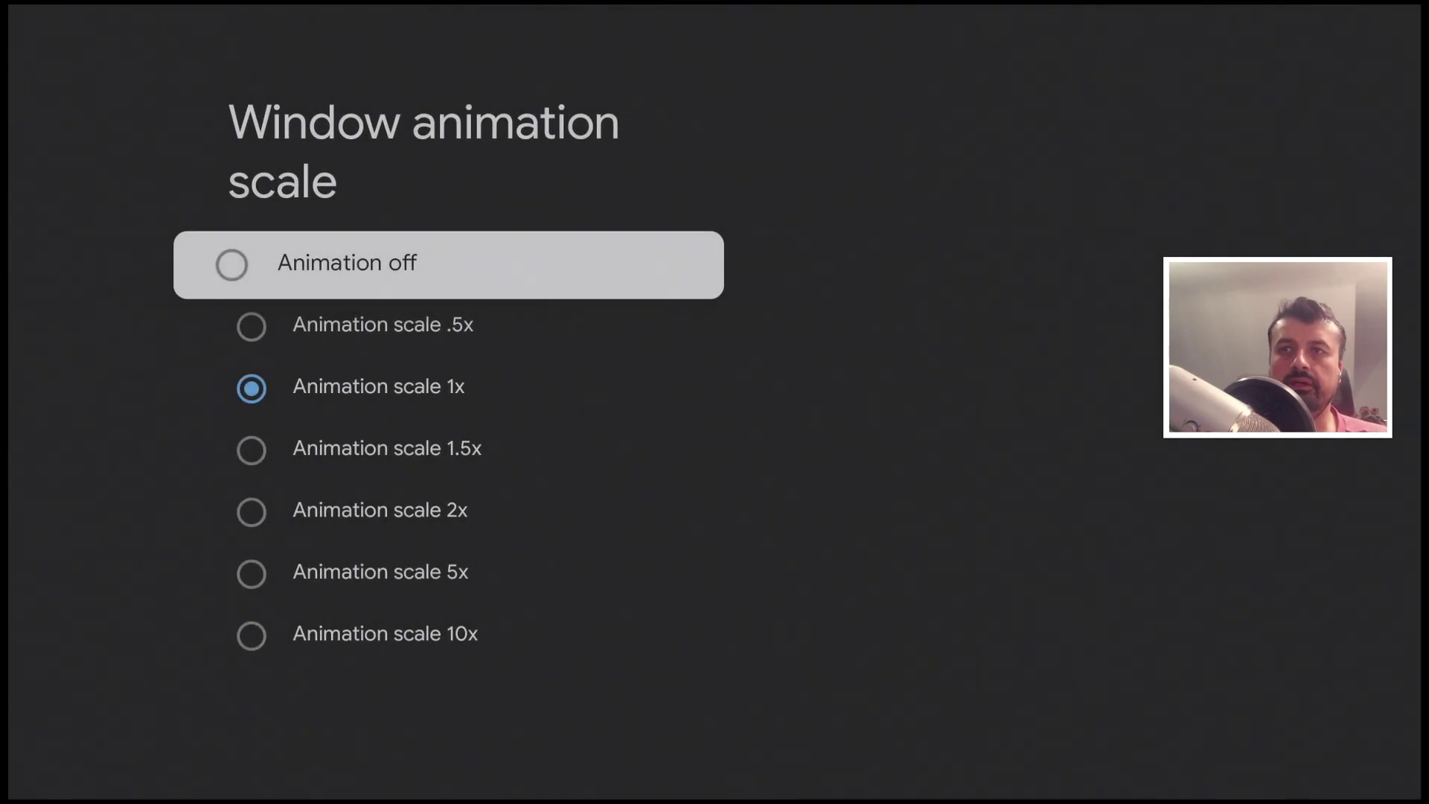
key("Down")
key("Down")
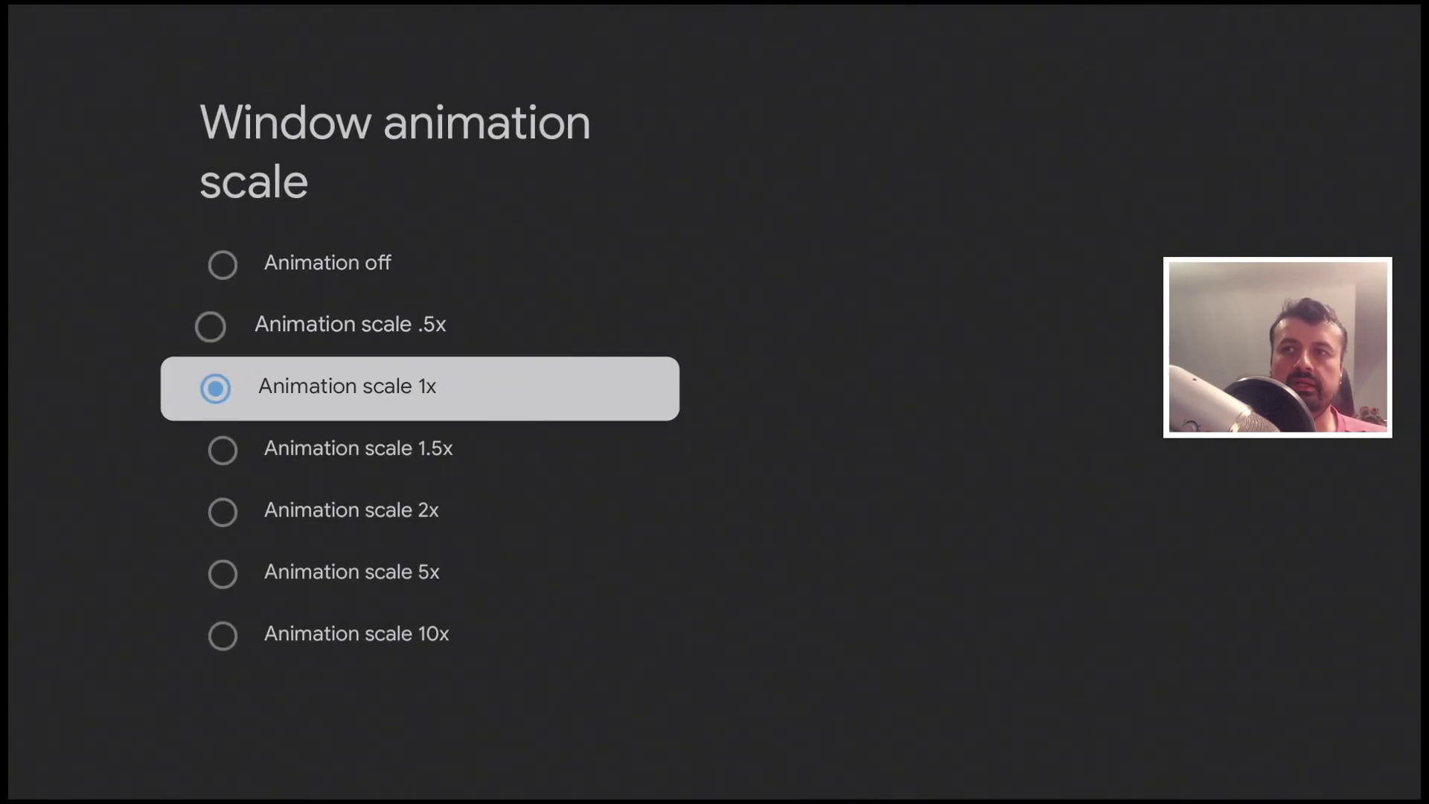
key("Up")
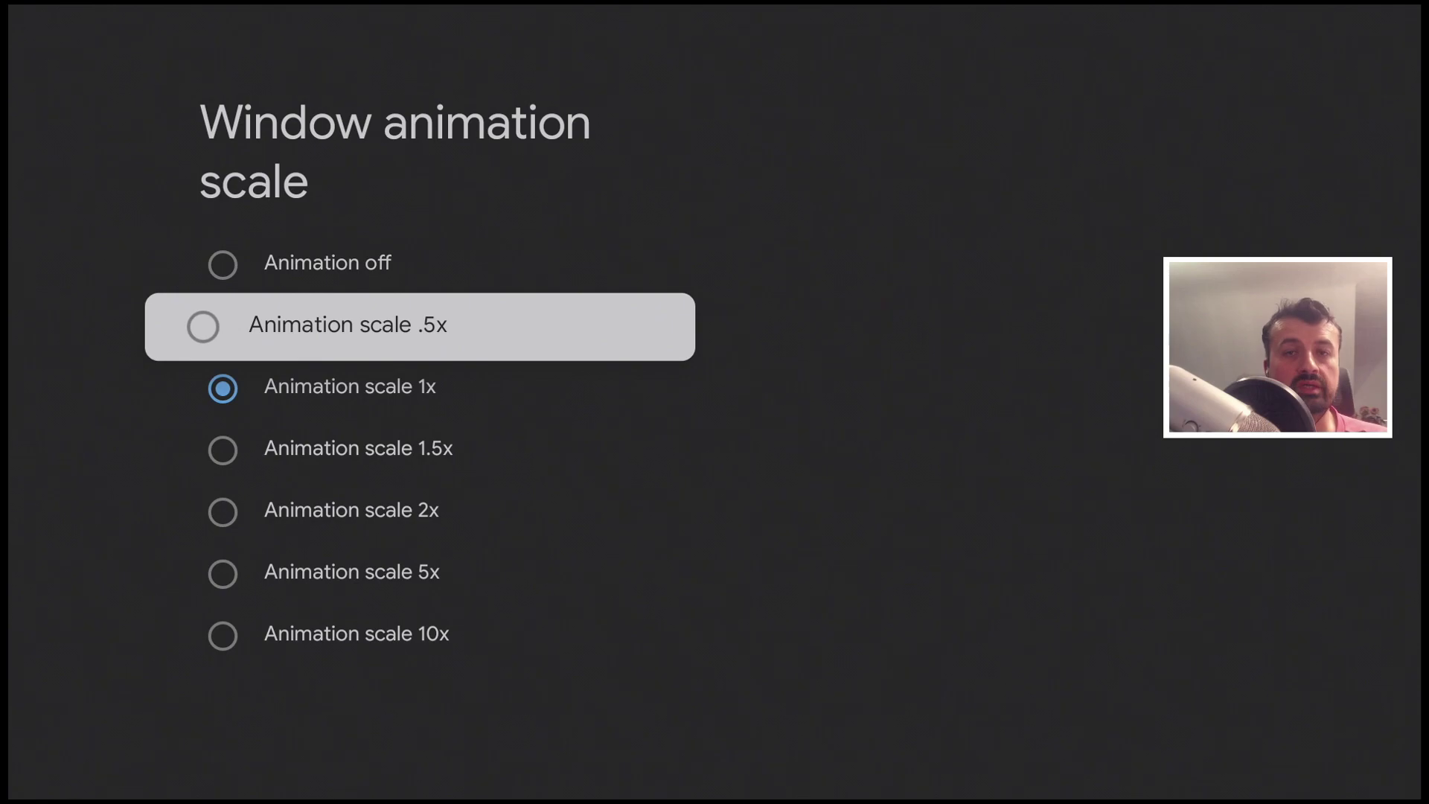
key("Up")
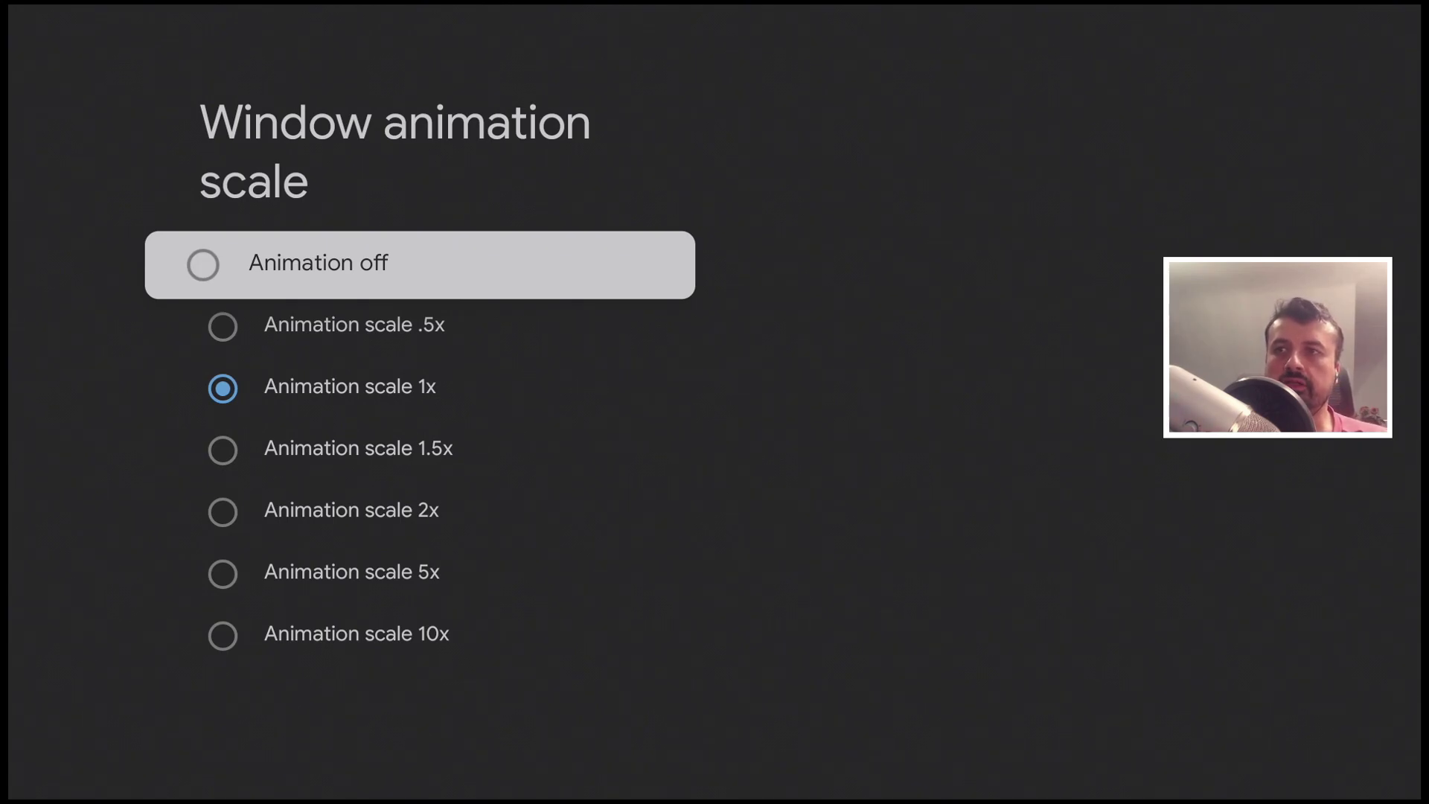
key("Return")
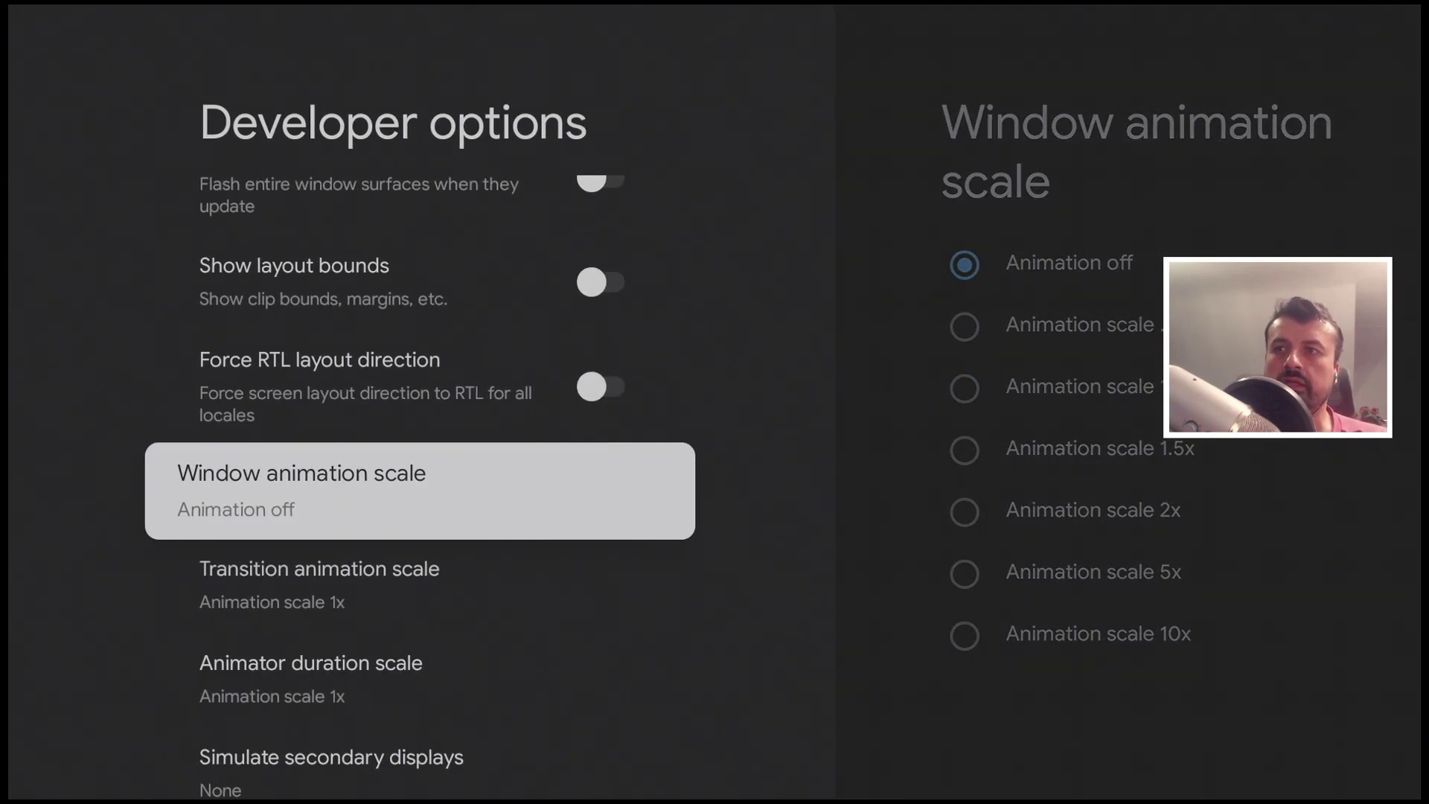
- Set the Transition animation scale to Animation off
key("Down")
key("Return")
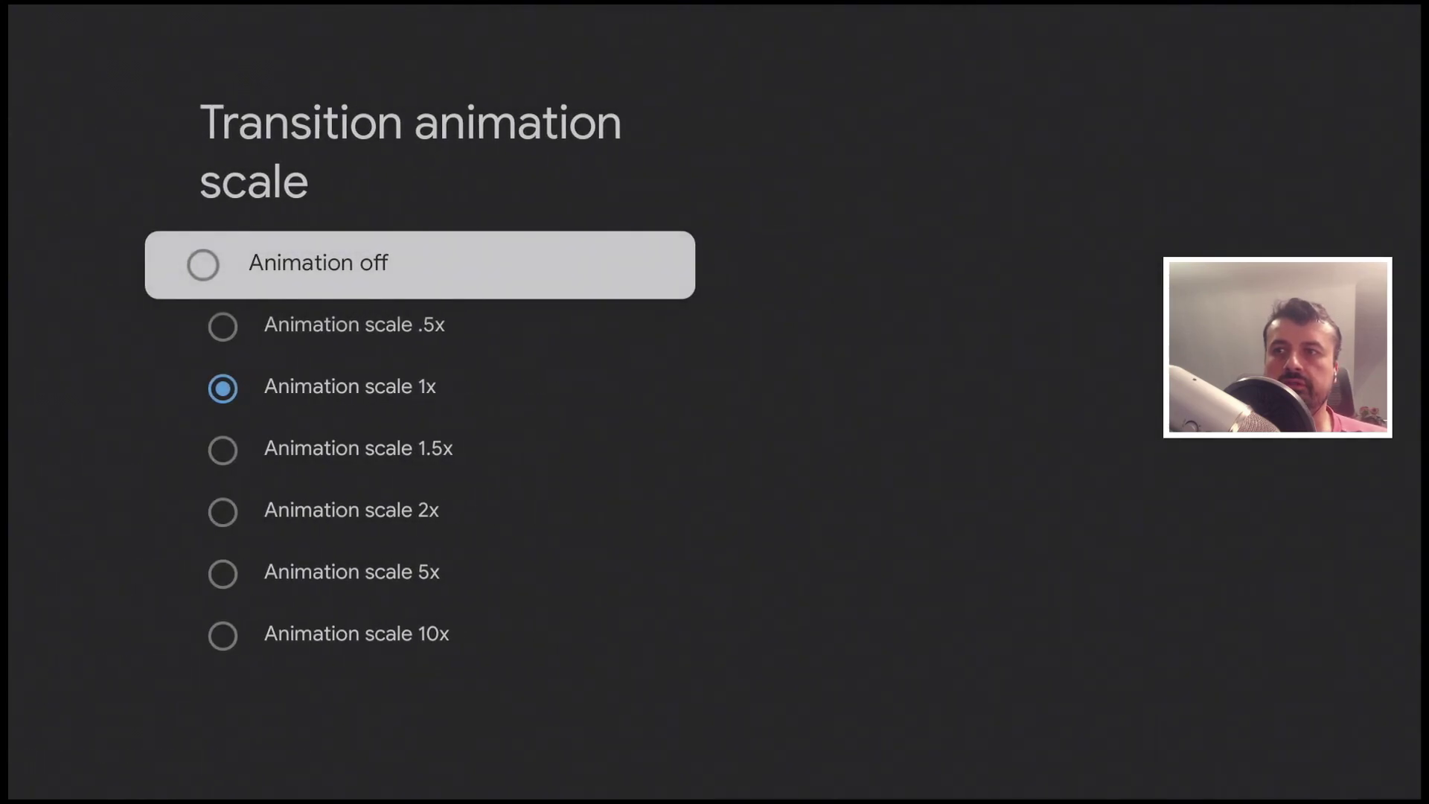
key("Return")
- Set the Animator duration scale to Animation scale 5x
key("Down")
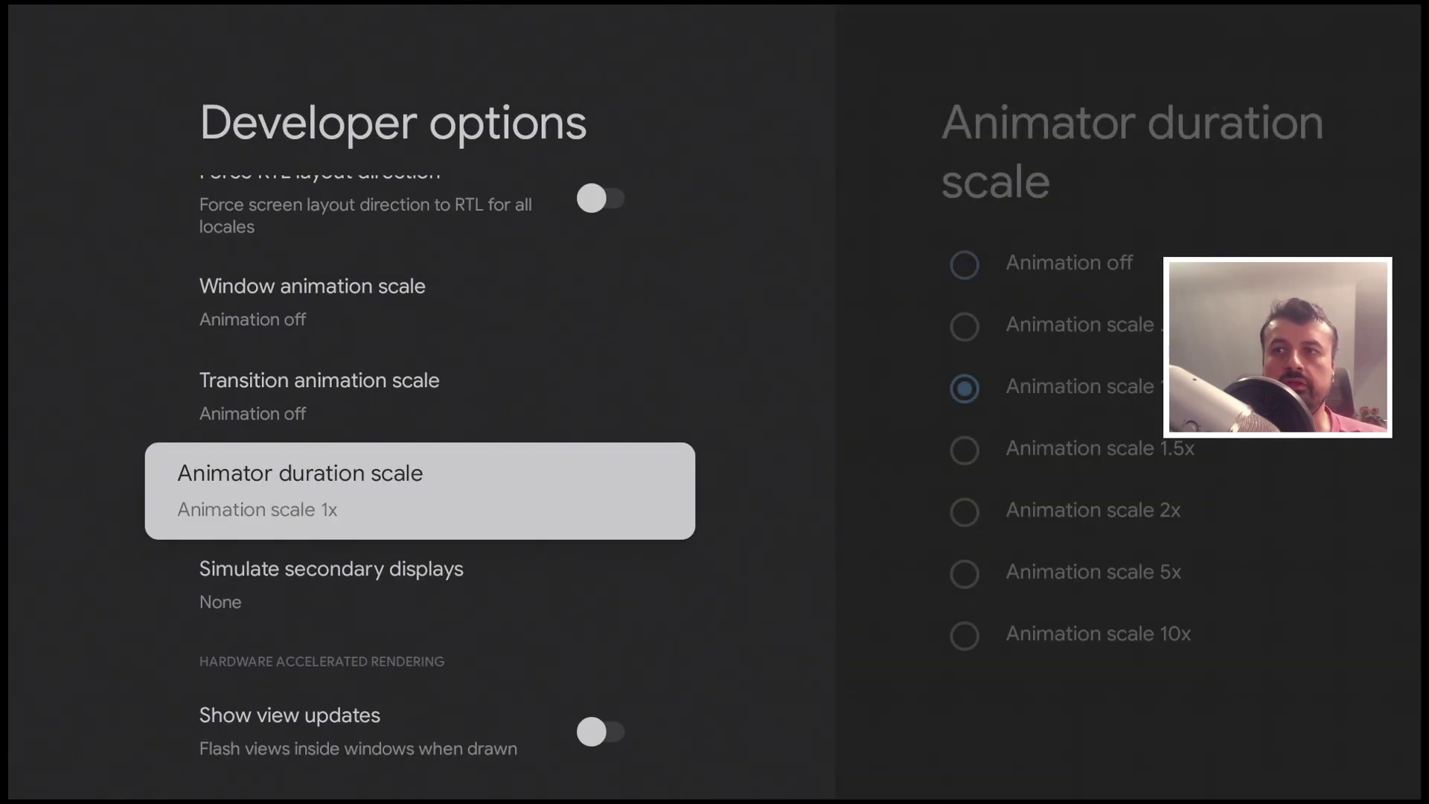
key("Return")
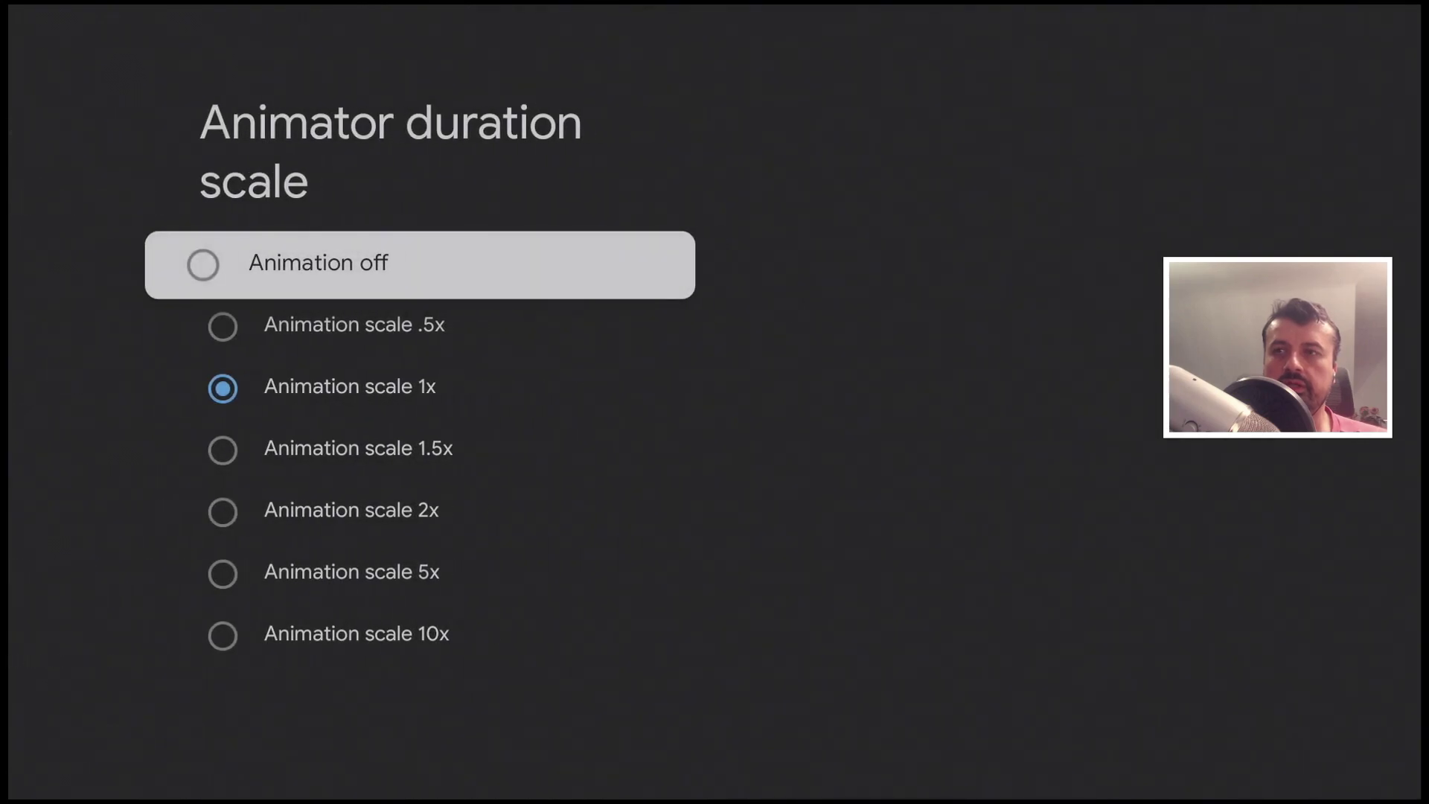
key("Down")
key("Down")
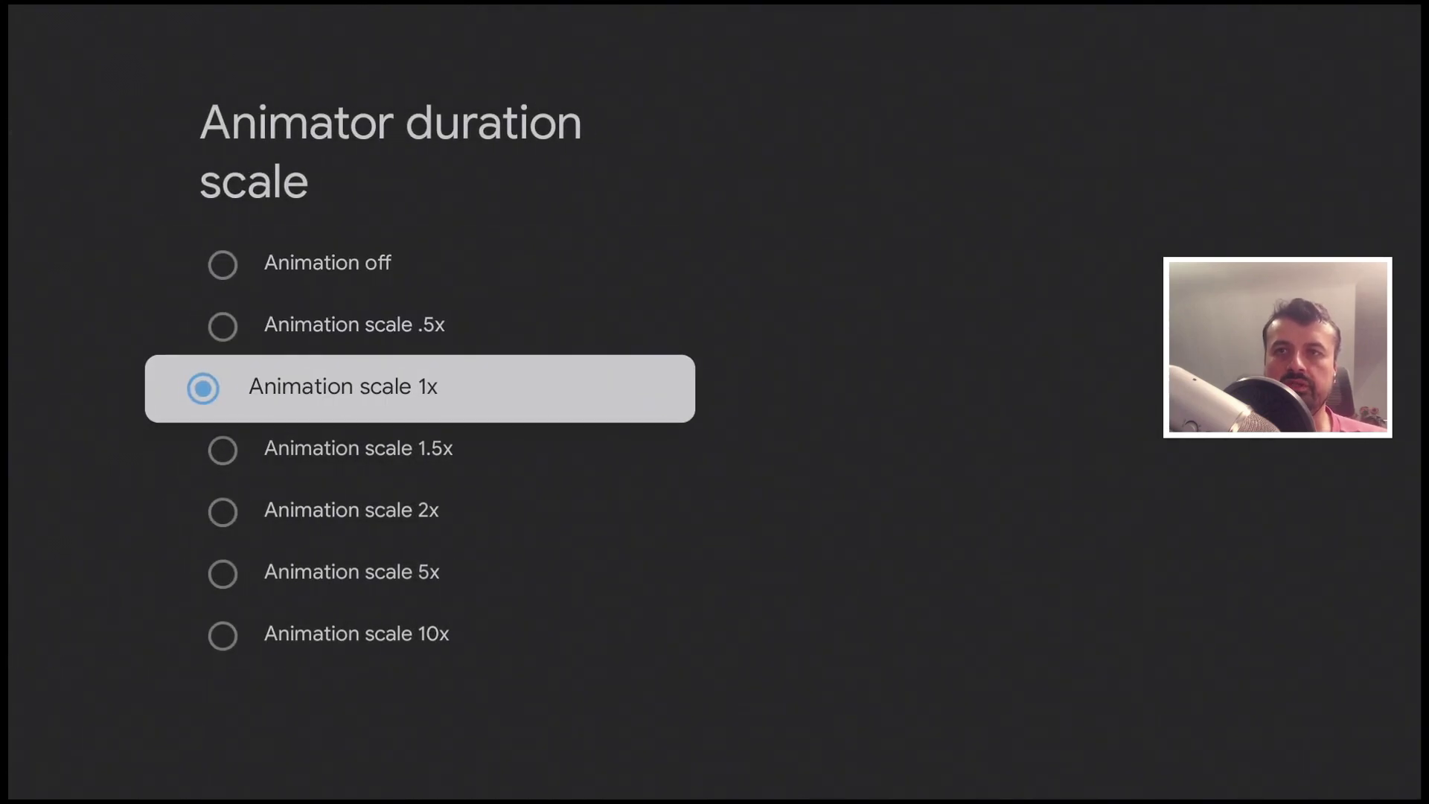
key("Down")
key("Down")
key("Down")
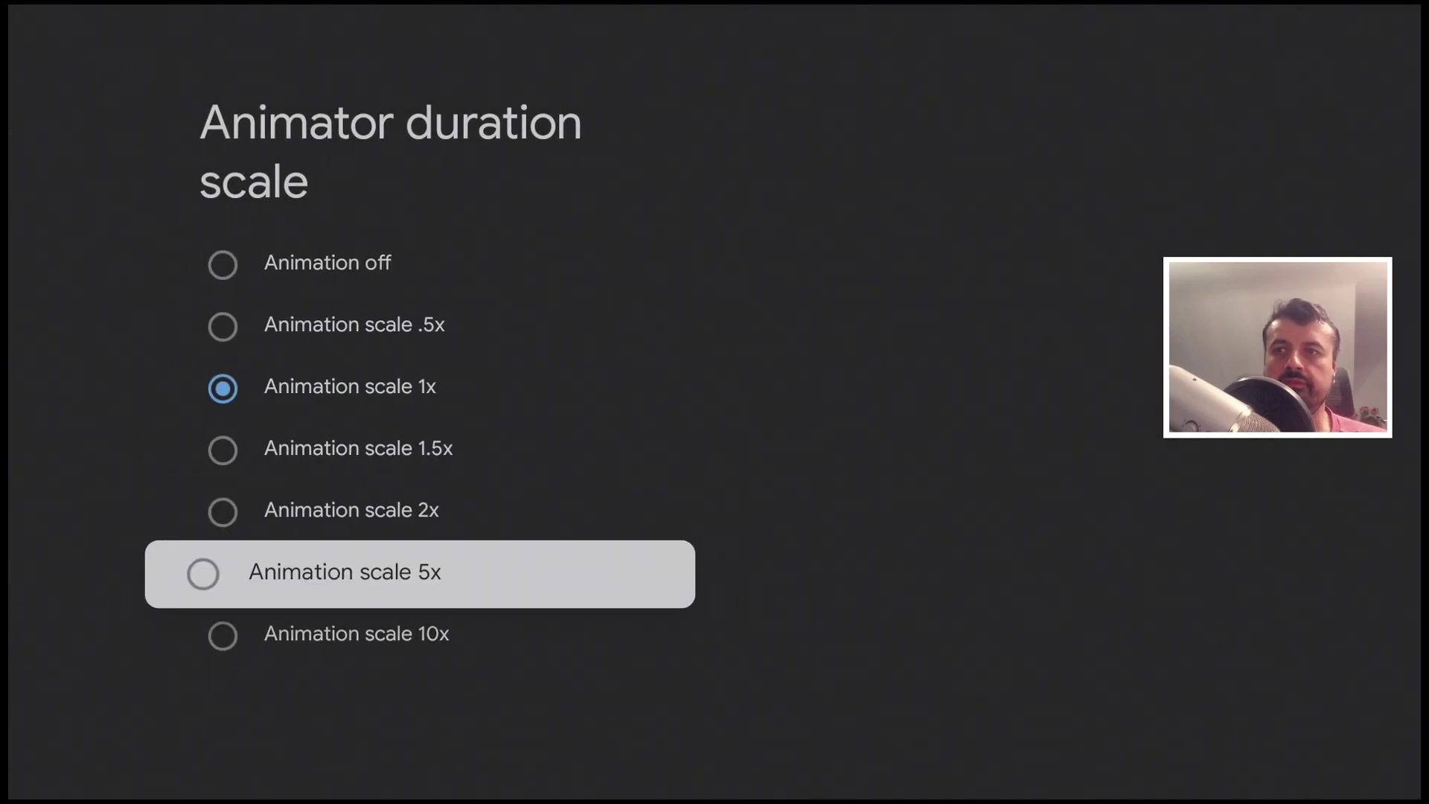
key("Return")
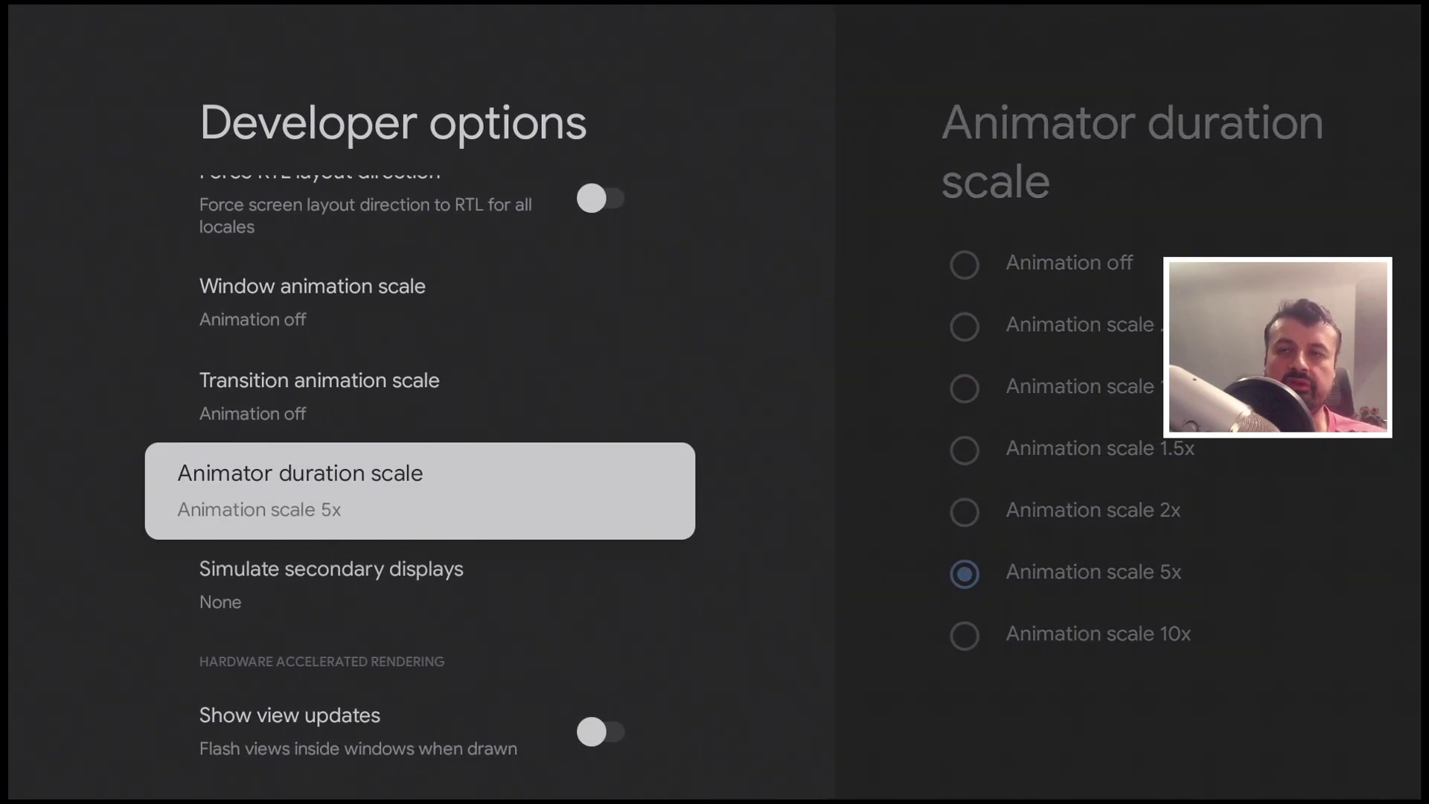
- Change the Animator duration scale to Animation off, then reopen the setting and reselect the same option
key("Return")
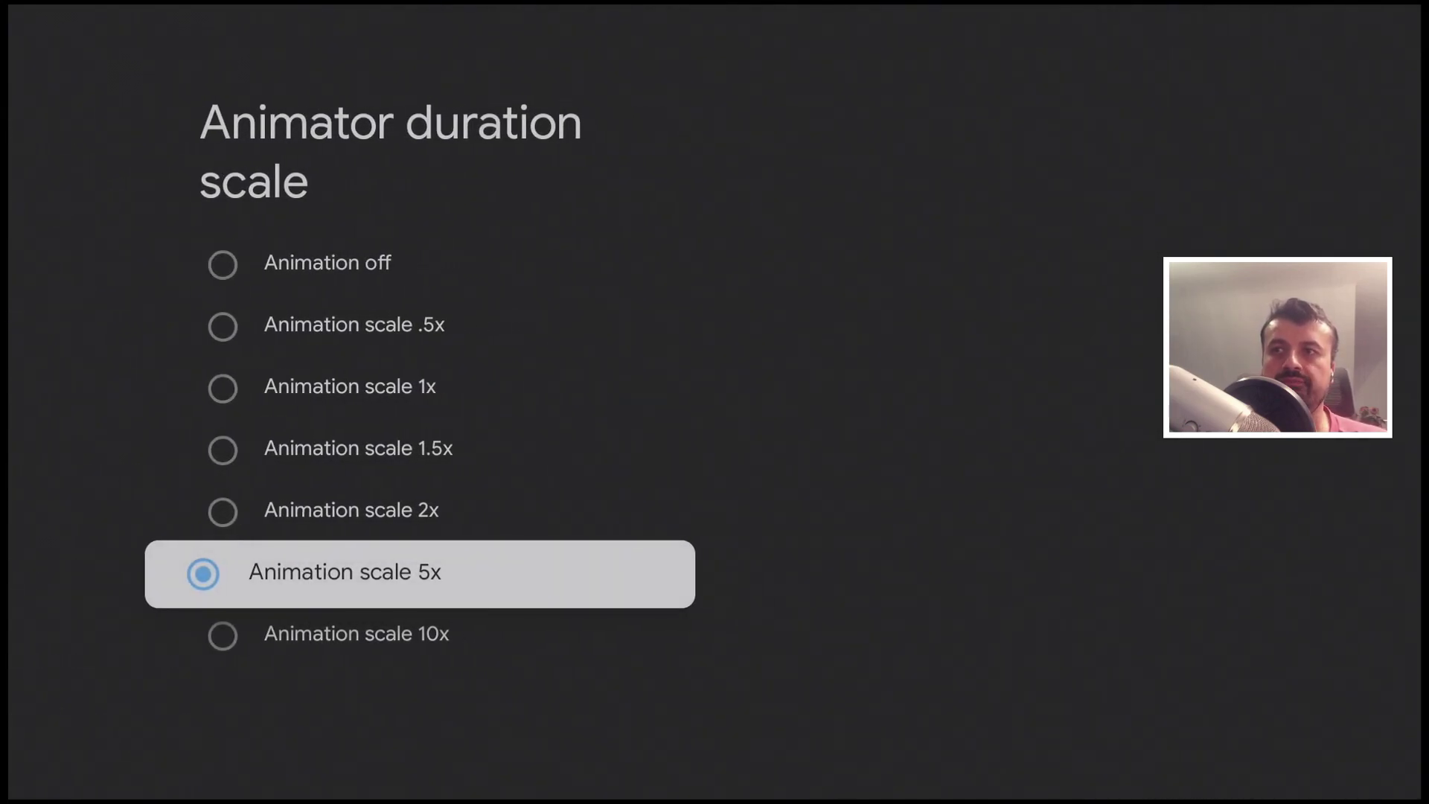
key("Up")
key("Up")
key("Up")
key("Up")
key("Up")
key("Return")
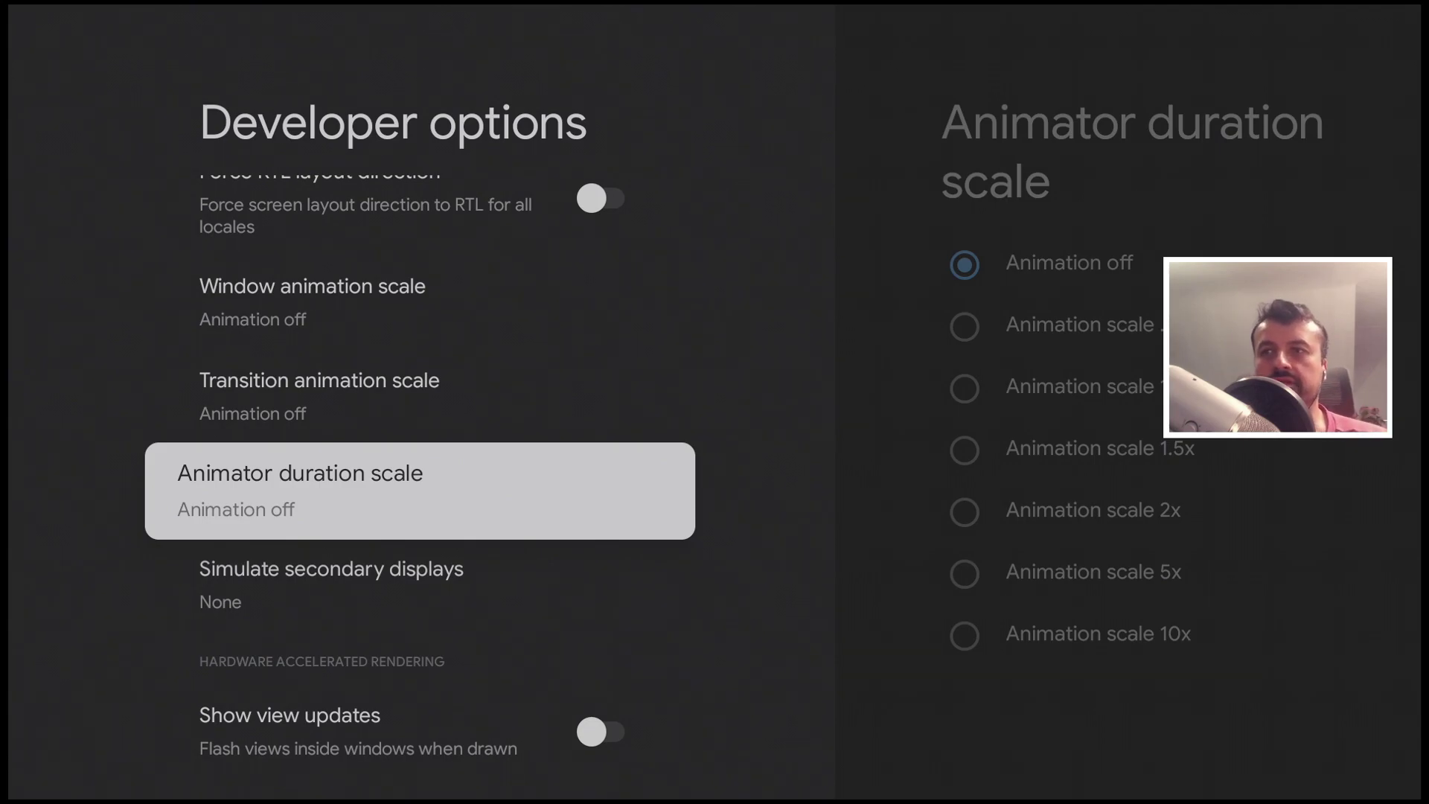
key("Return")
key("Return")
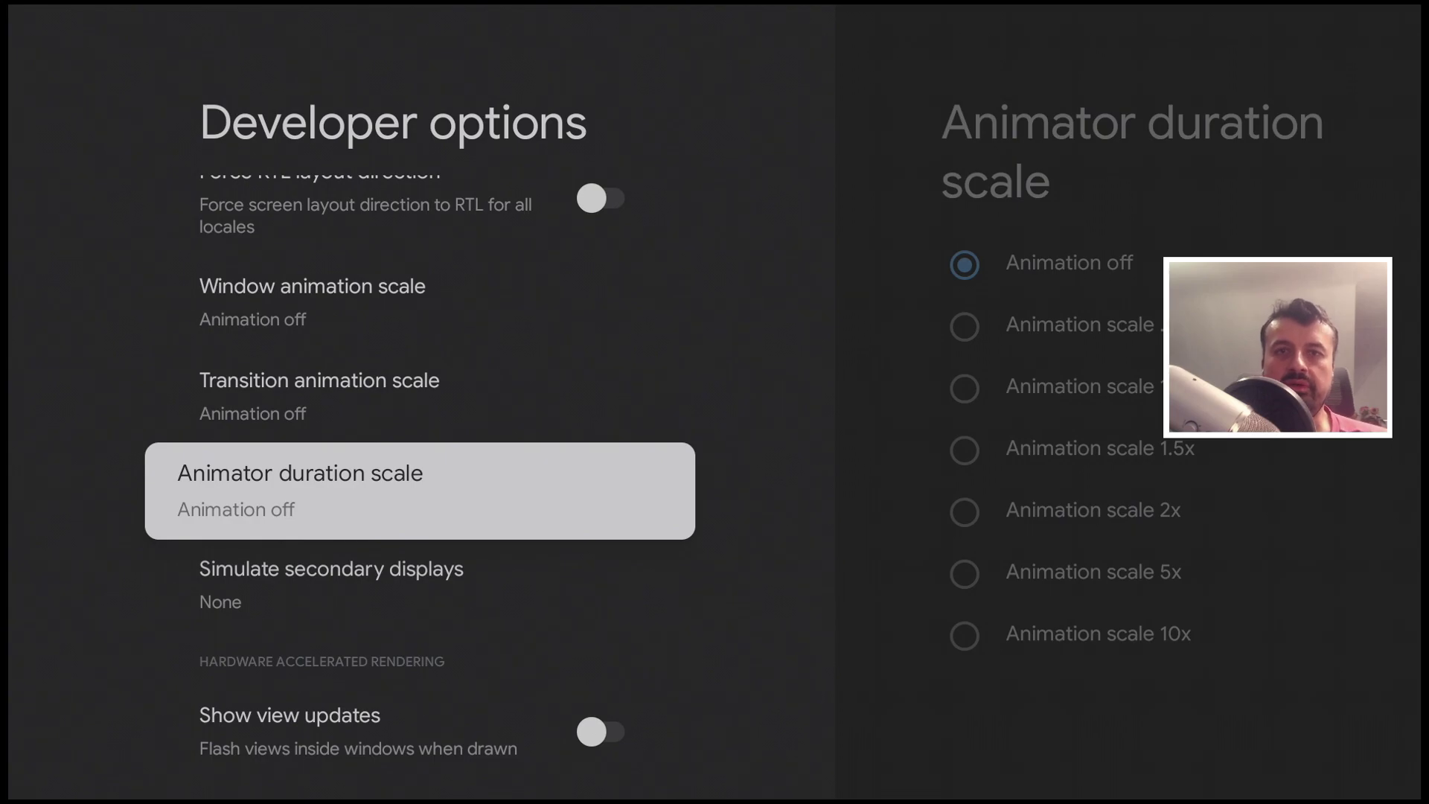
- Set the Animator duration scale to Animation scale .5x
key("Return")
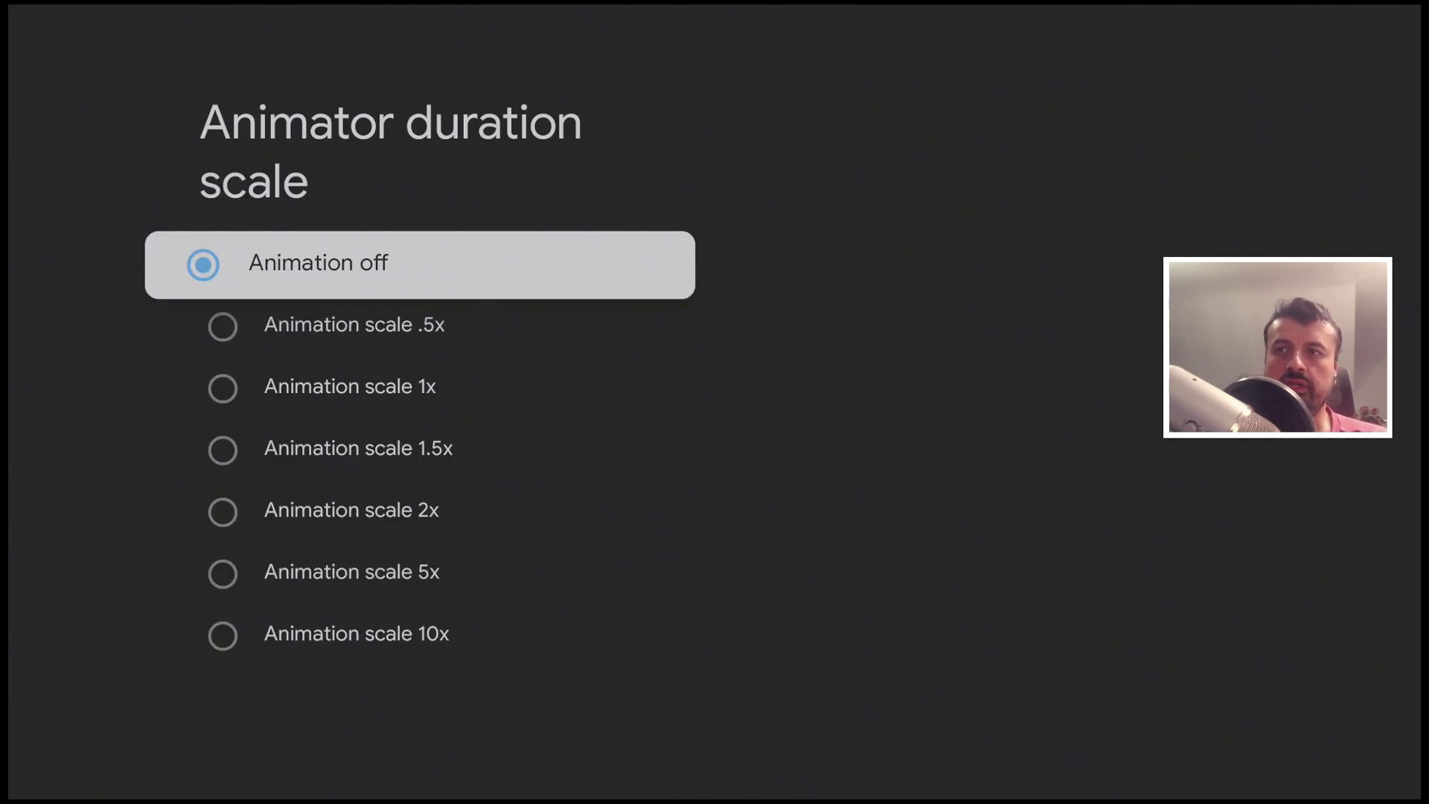
key("Down")
key("Return")
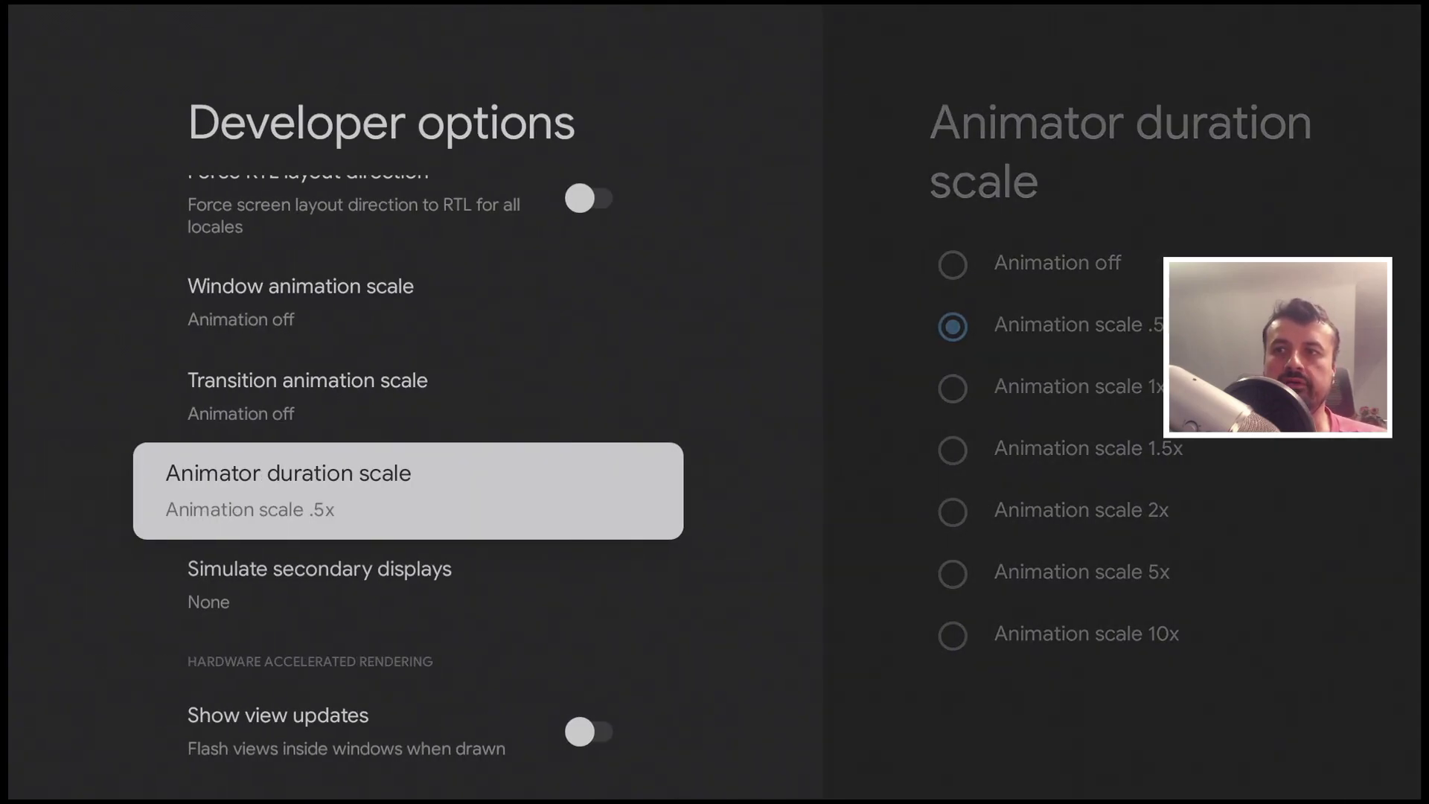
- Reopen the Animator duration scale repeatedly, keeping Animation scale .5x, to check how quickly the menu responds
key("Return")
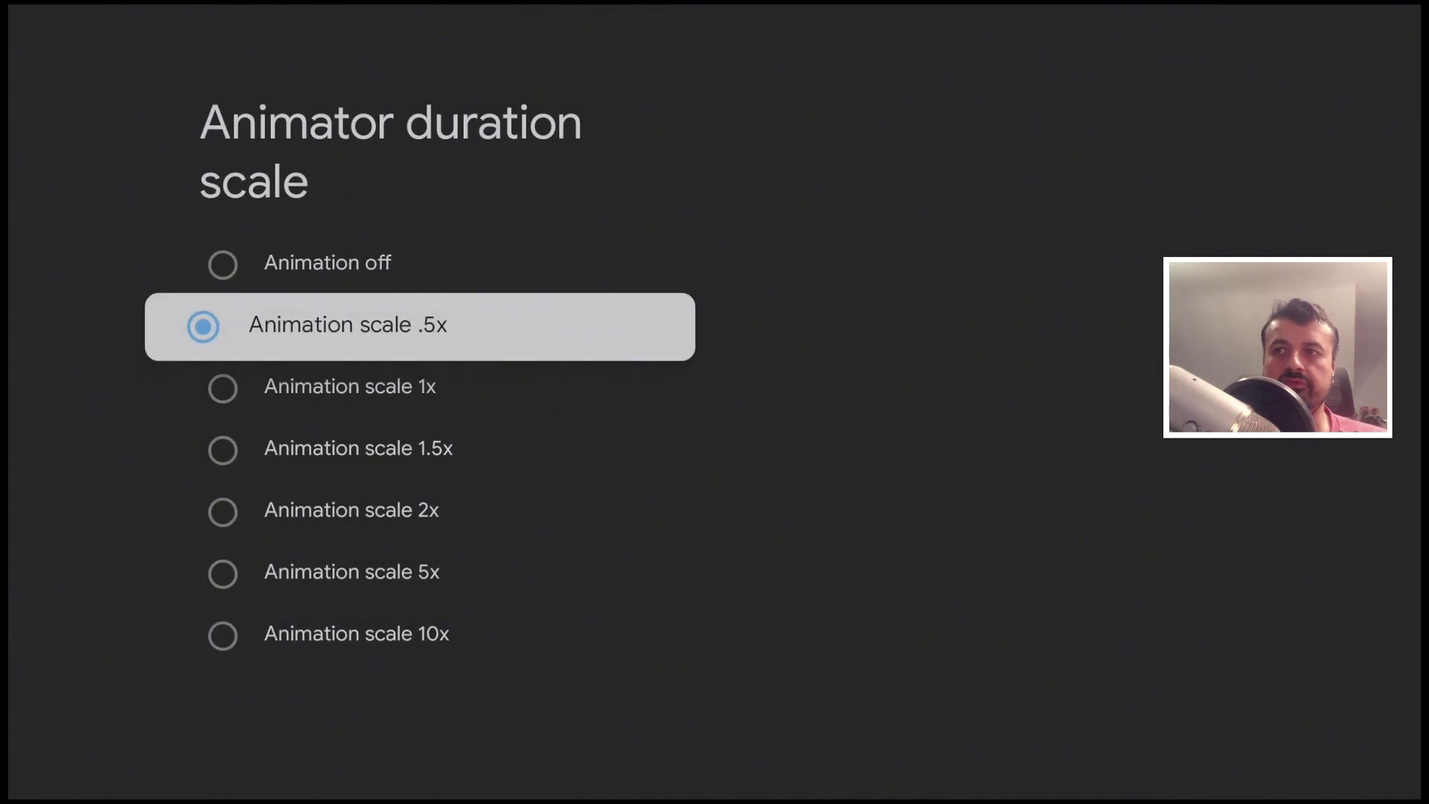
key("Return")
key("Return")
key("Return")
key("Return")
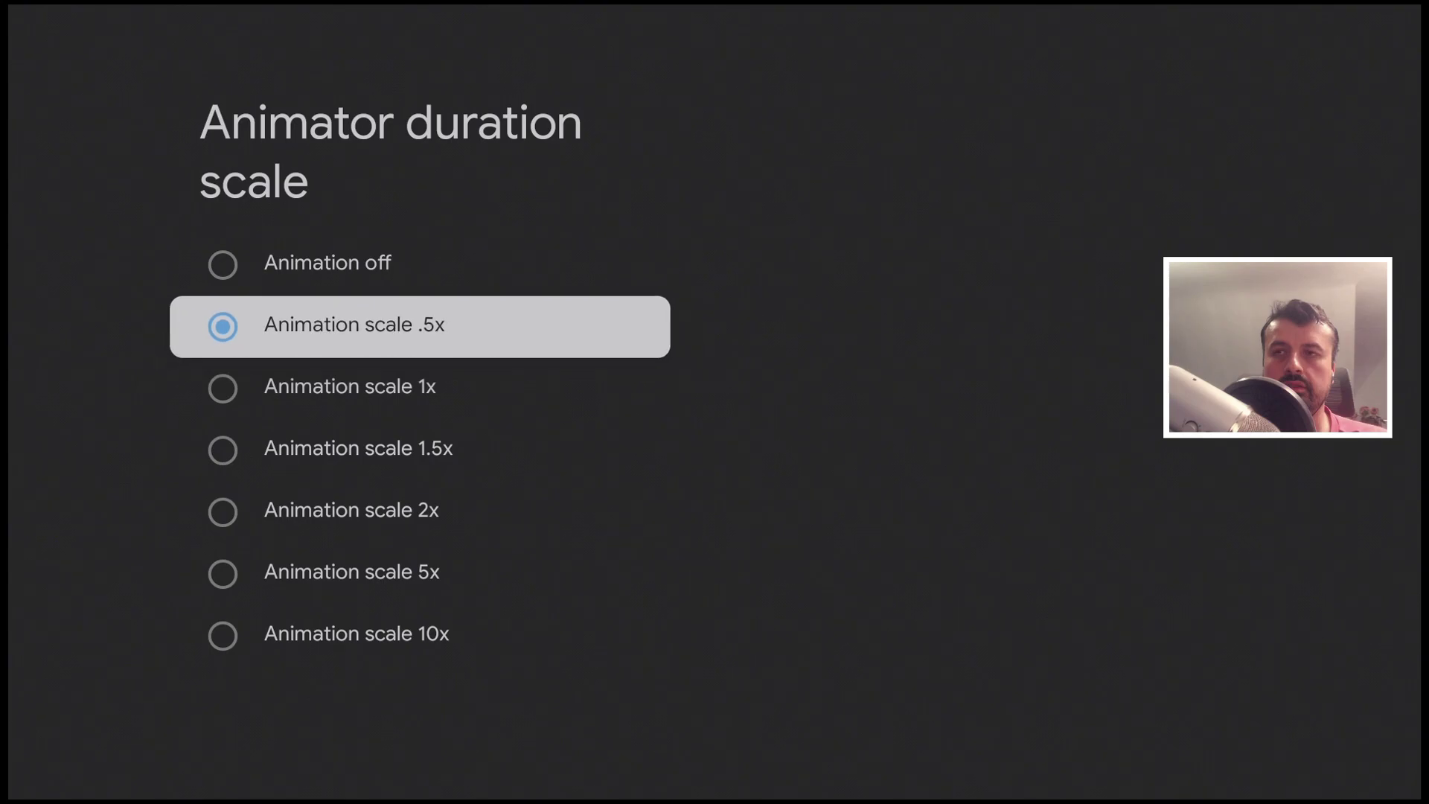
key("Return")
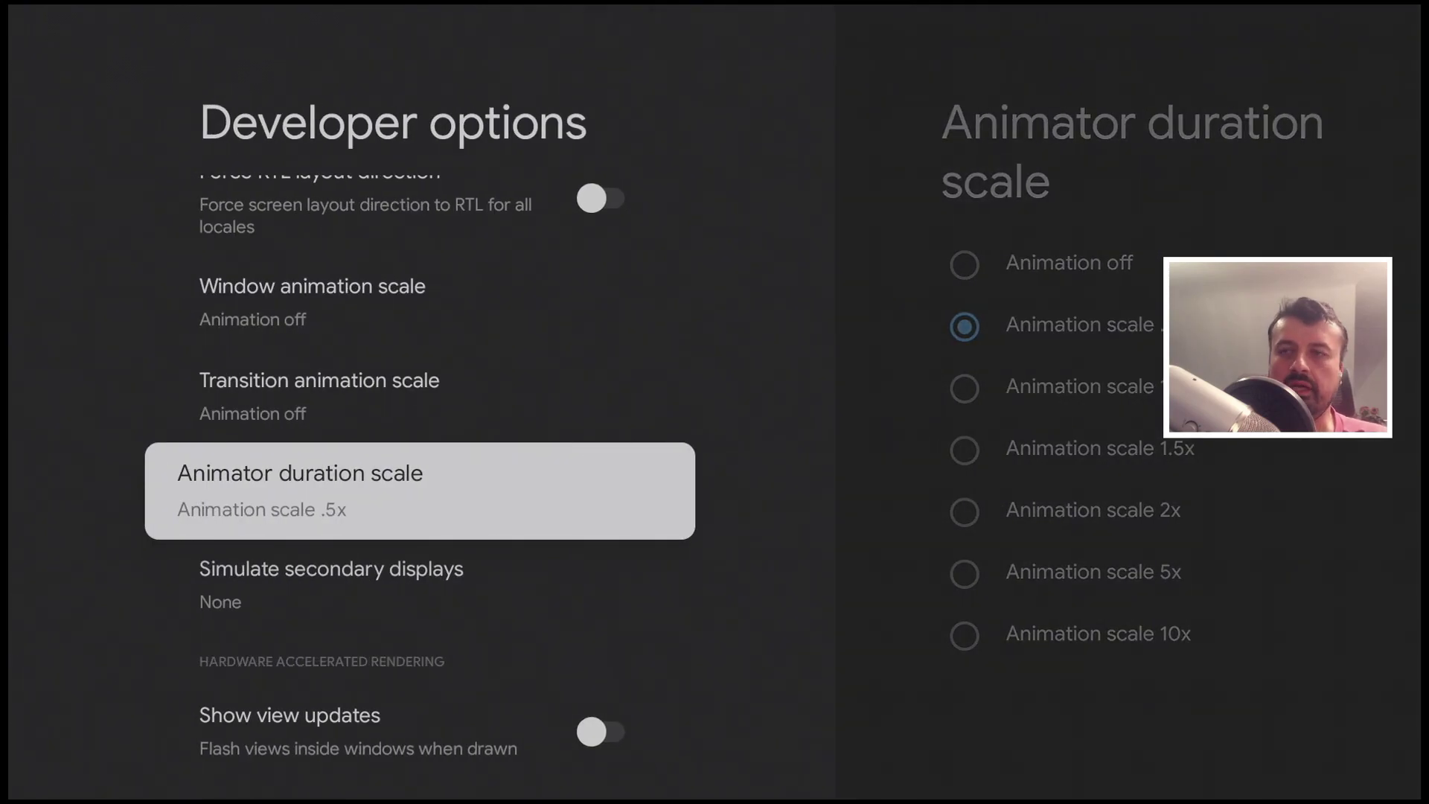
- Move back out to the main Settings and reopen System and Developer options to check the menu transitions
key("Up")
key("Up")
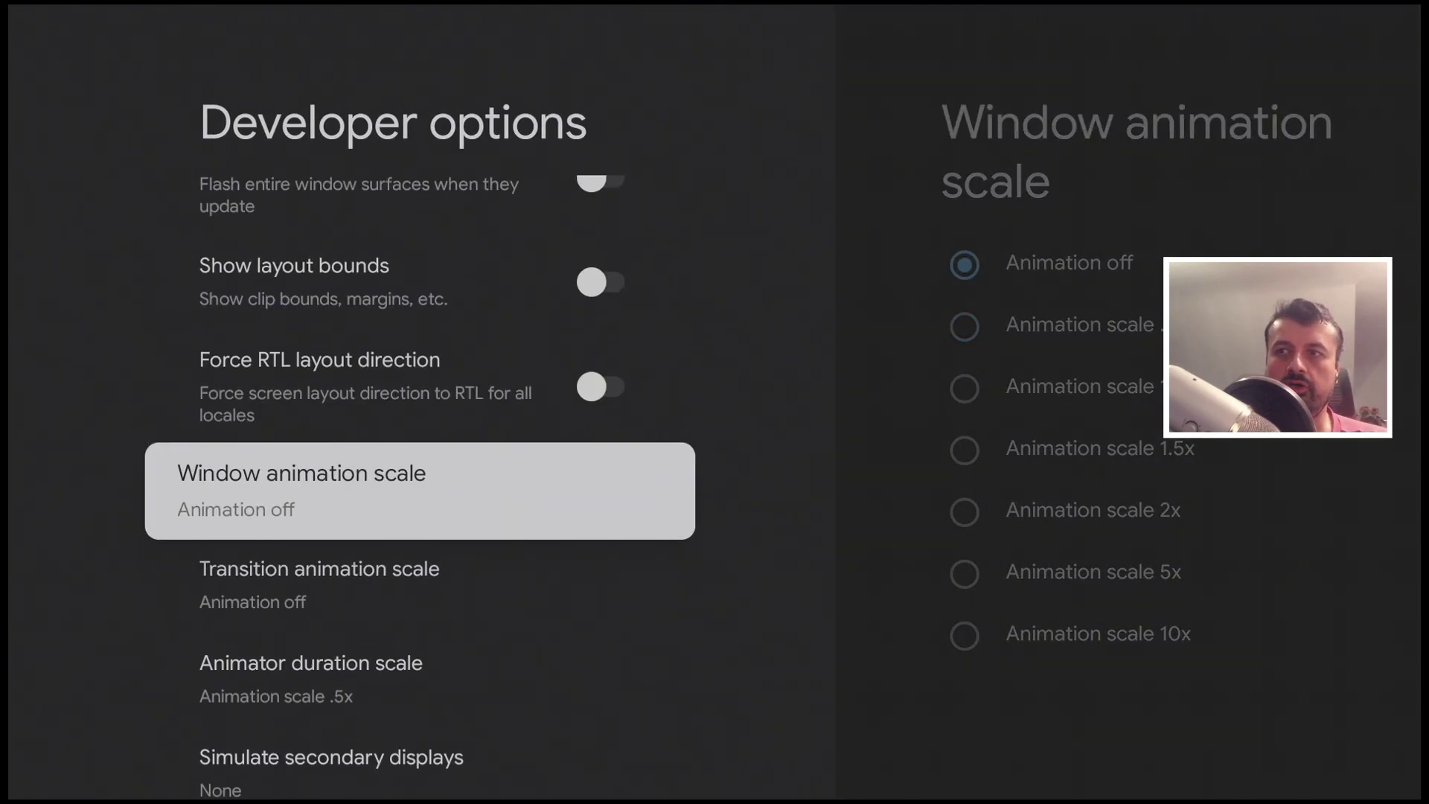
key("Escape")
key("Return")
key("Escape")
key("Escape")
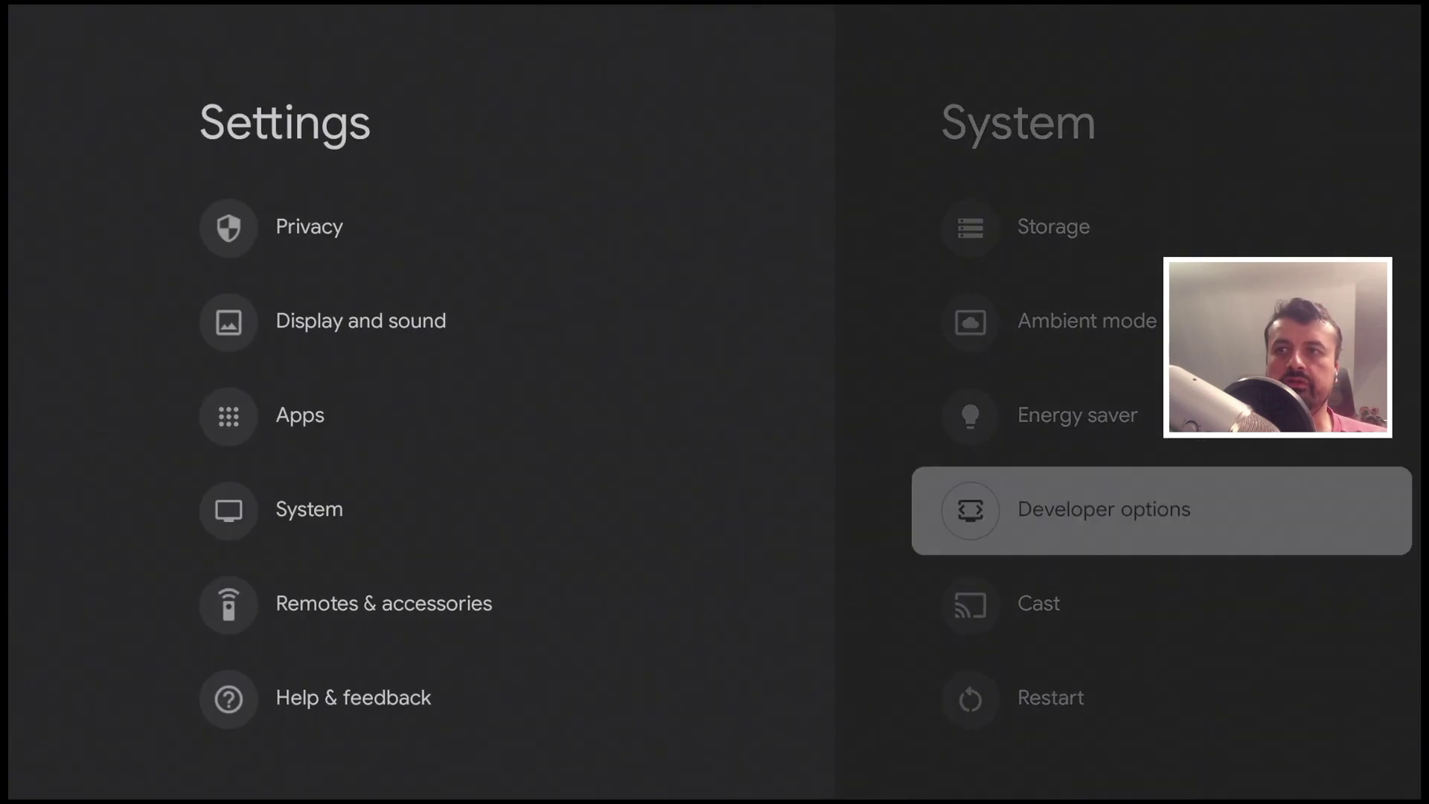
key("Return")
key("Escape")
key("Return")
key("Return")
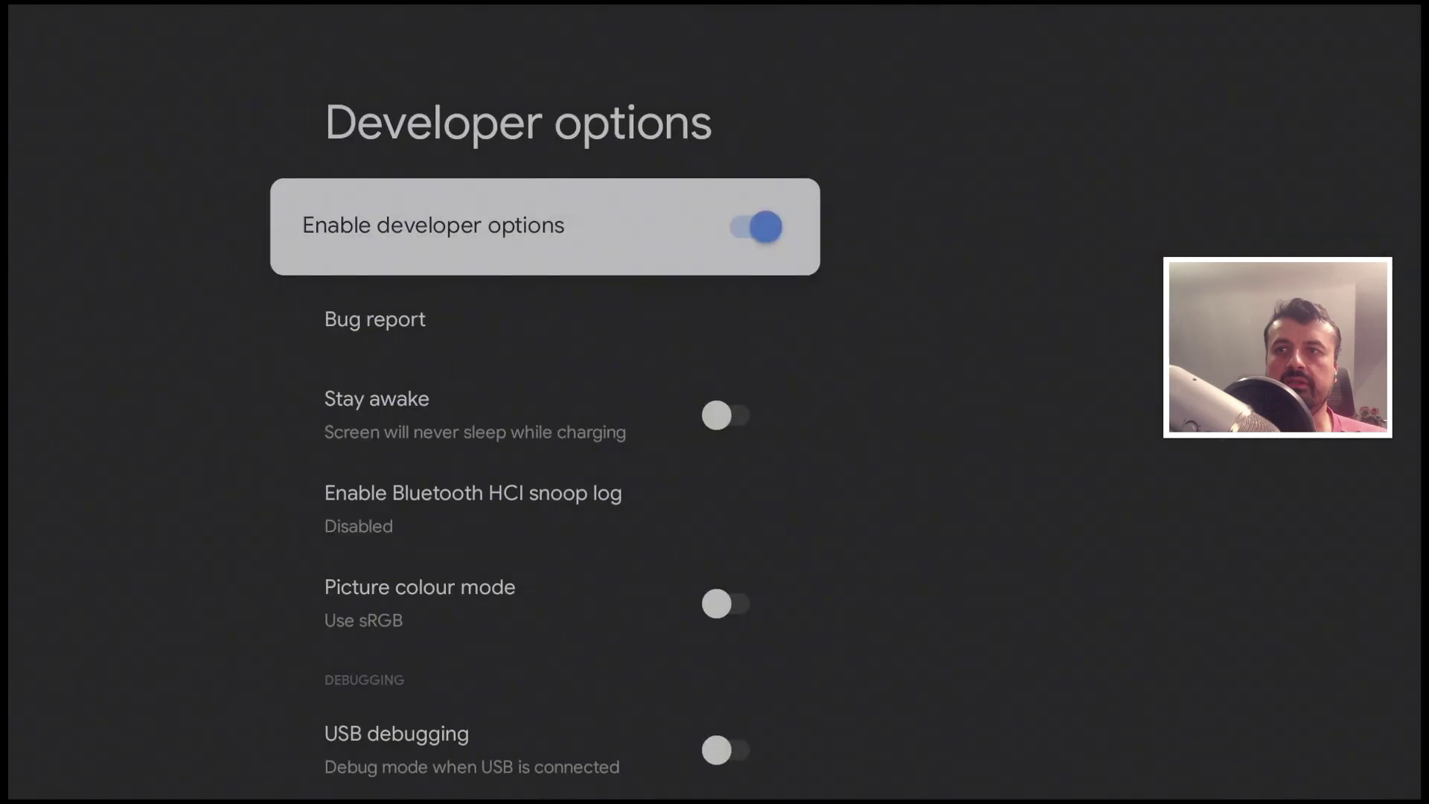
- Exit the settings and return to the Google TV home screen
key("Escape")
key("Escape")
key("Escape")
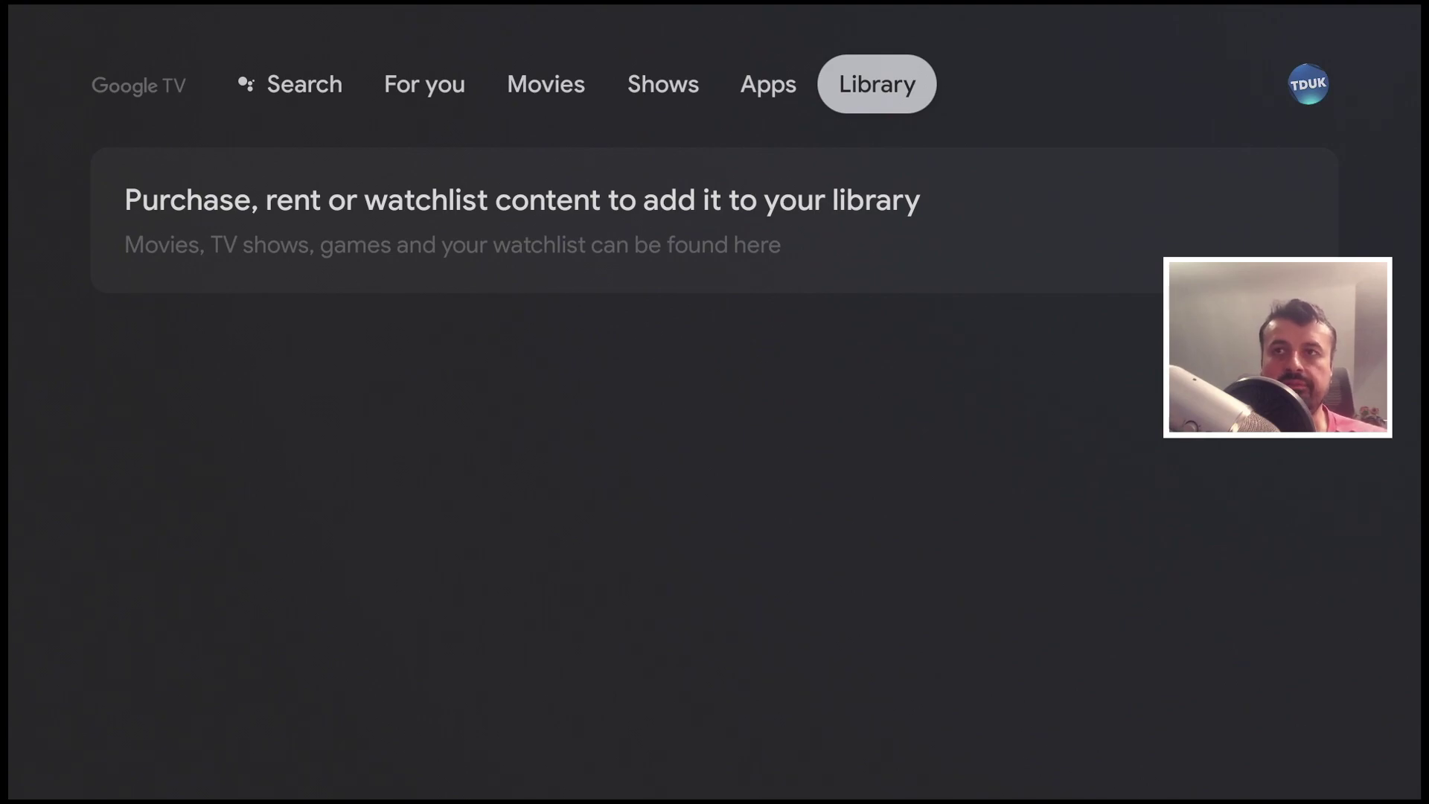
- Browse back and forth between the For you, Movies, Shows, Apps and Library pages to check navigation speed
key("Left")
key("Left")
key("Left")
key("Left")
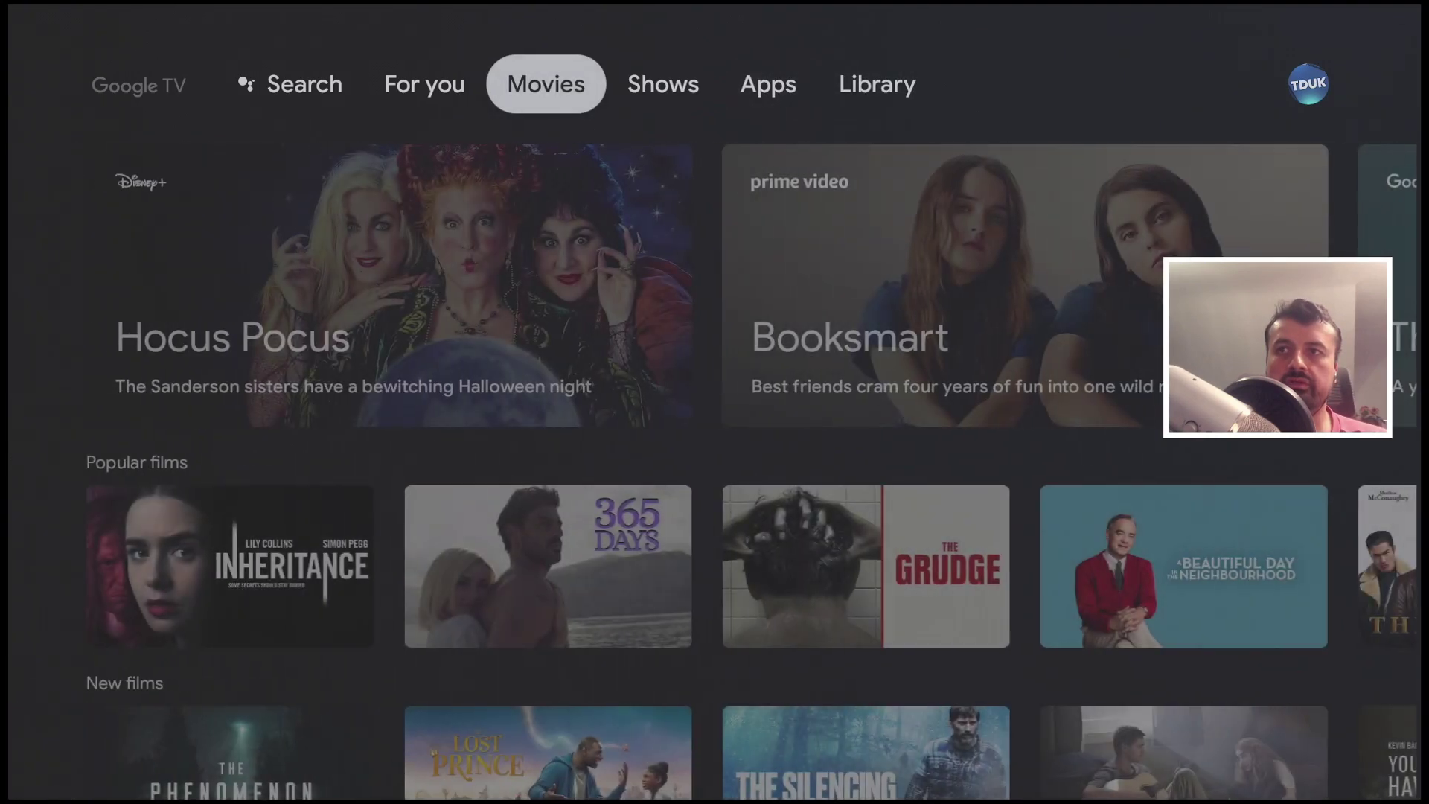
key("Left")
key("Right")
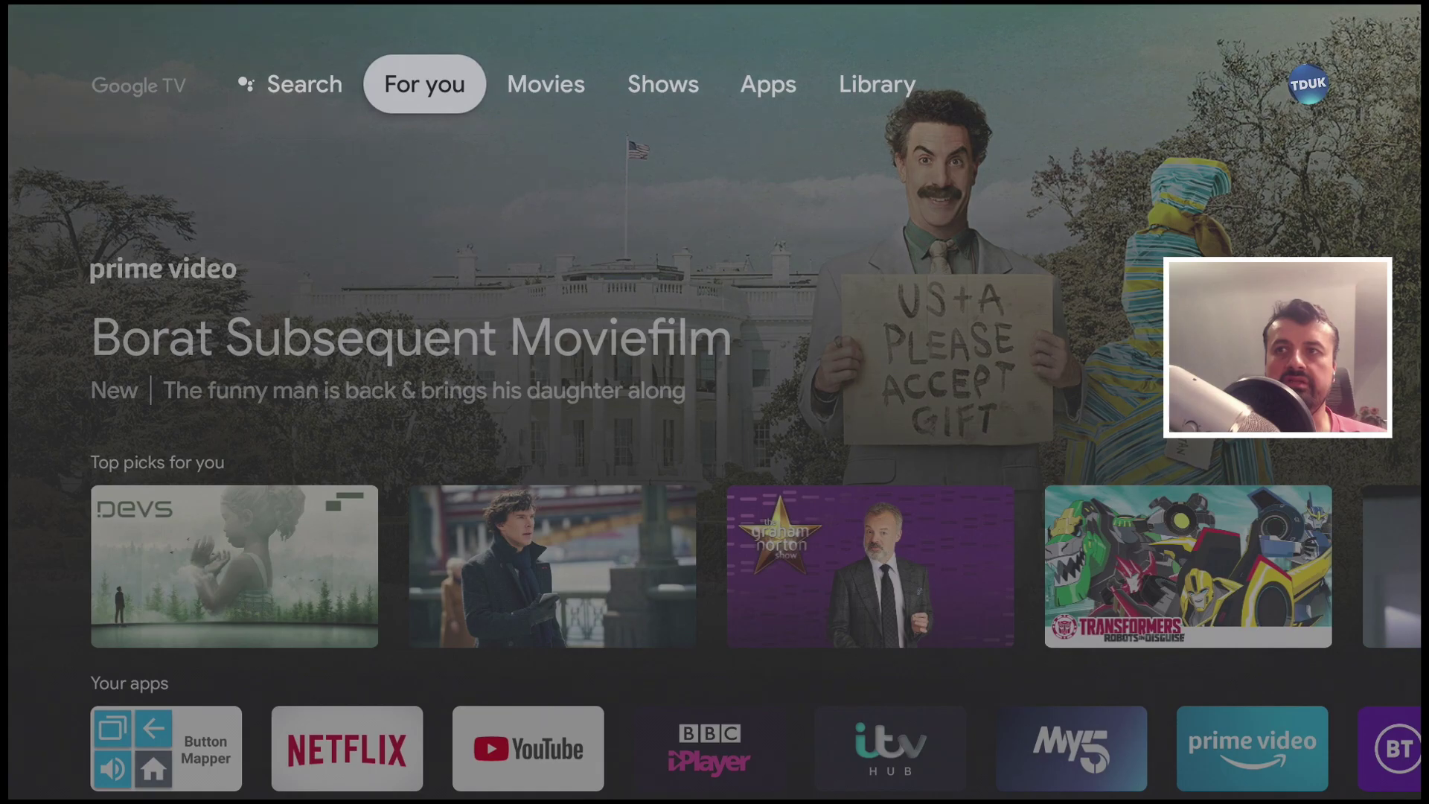
key("Right")
key("Right")
key("Right")
key("Right")
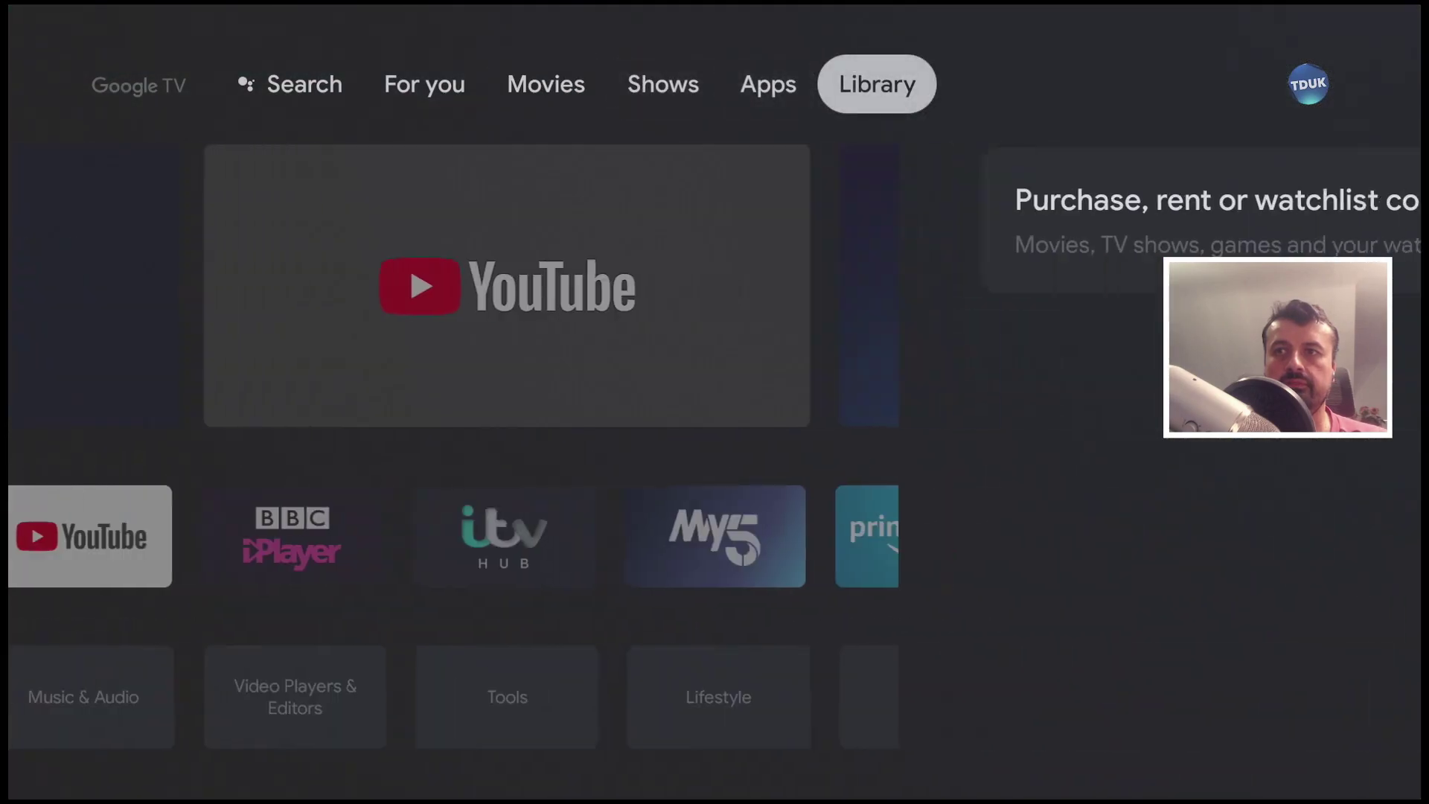
key("Left")
key("Left")
key("Left")
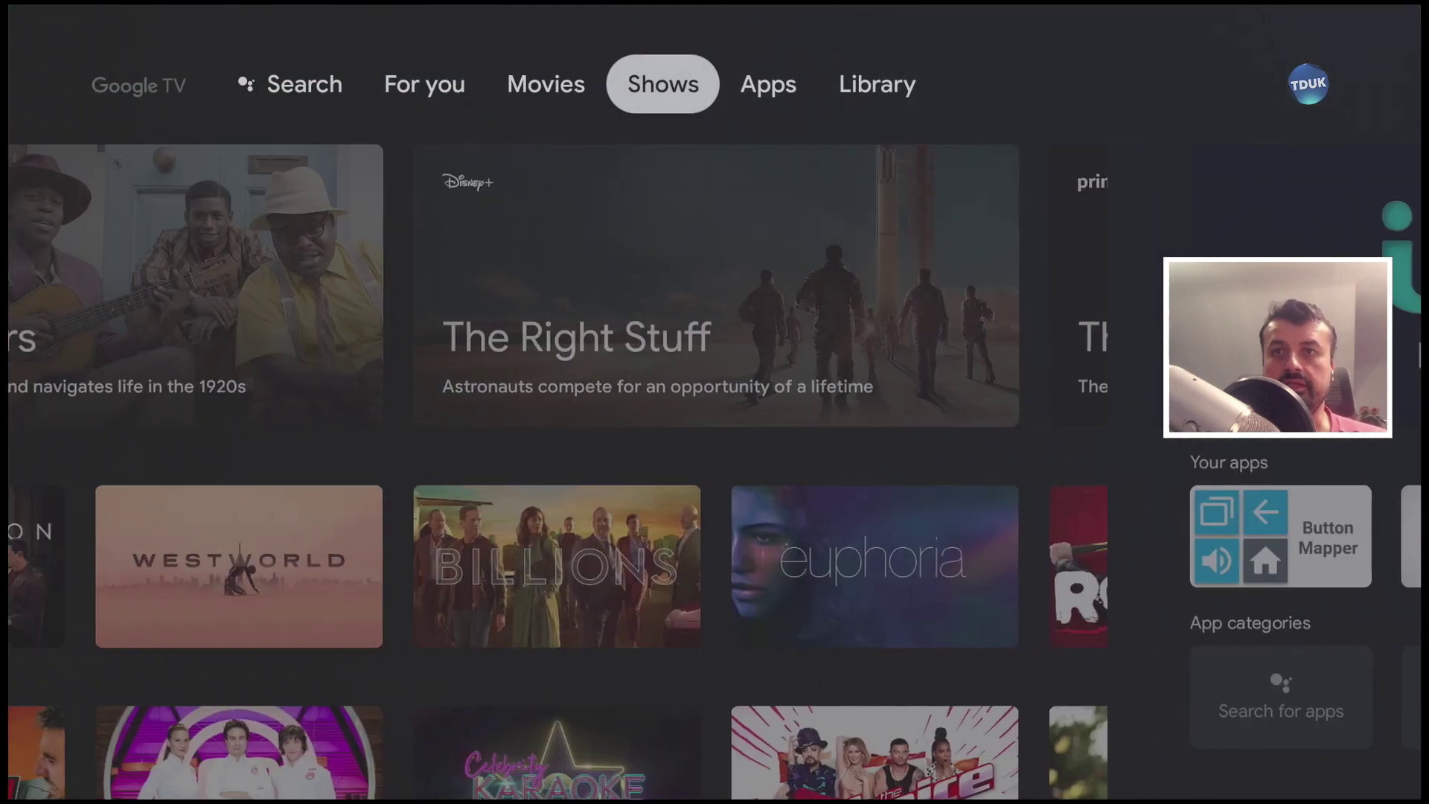
key("Left")
key("Left")
key("Right")
key("Right")
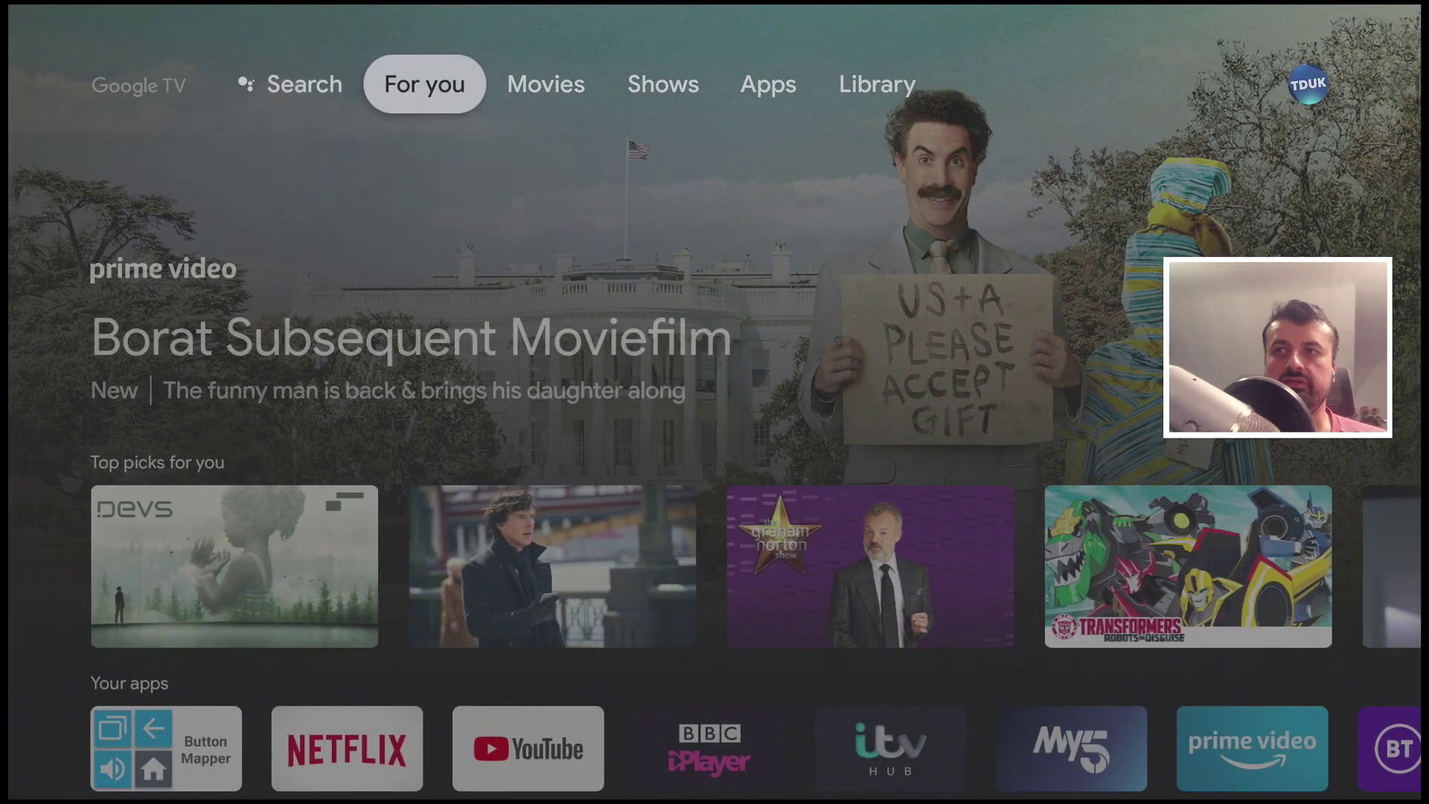
key("Left")
key("Left")
- Launch Downloader from the Your apps row to check its opening speed, and exit it again
key("Down")
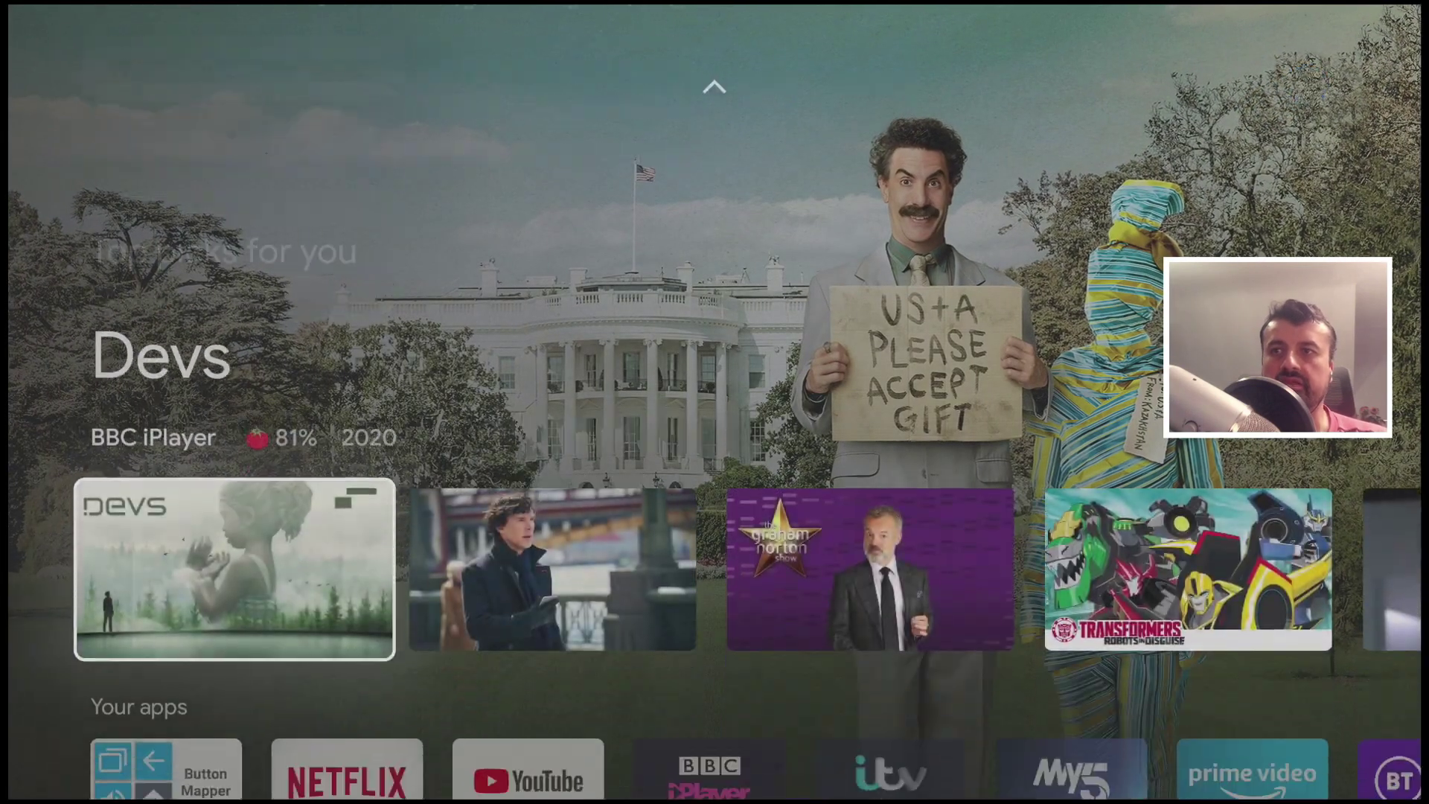
key("Down")
key("Right")
key("Right")
key("Right")
key("Right")
key("Right")
key("Right")
key("Right")
key("Right")
key("Right")
key("Right")
key("Right")
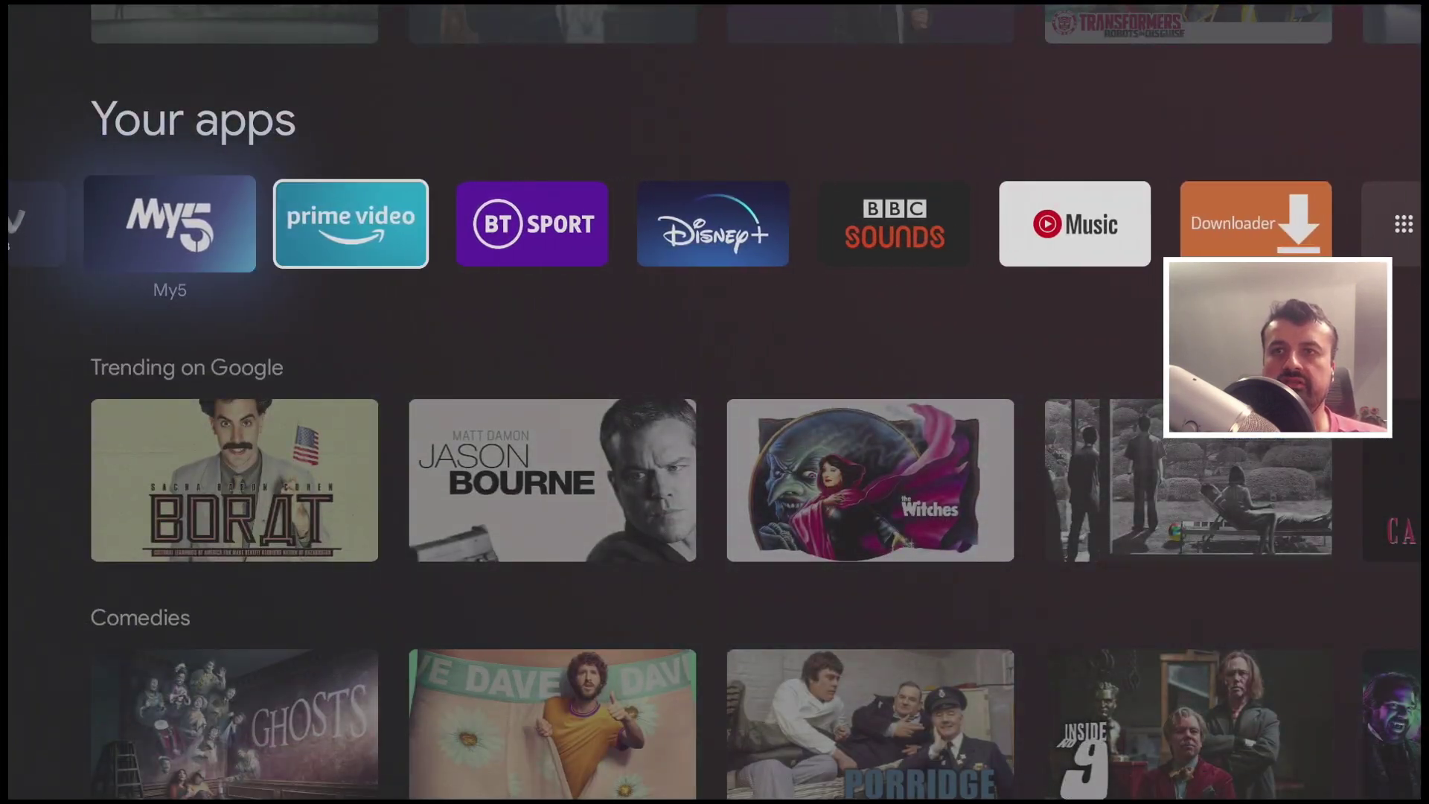
key("Return")
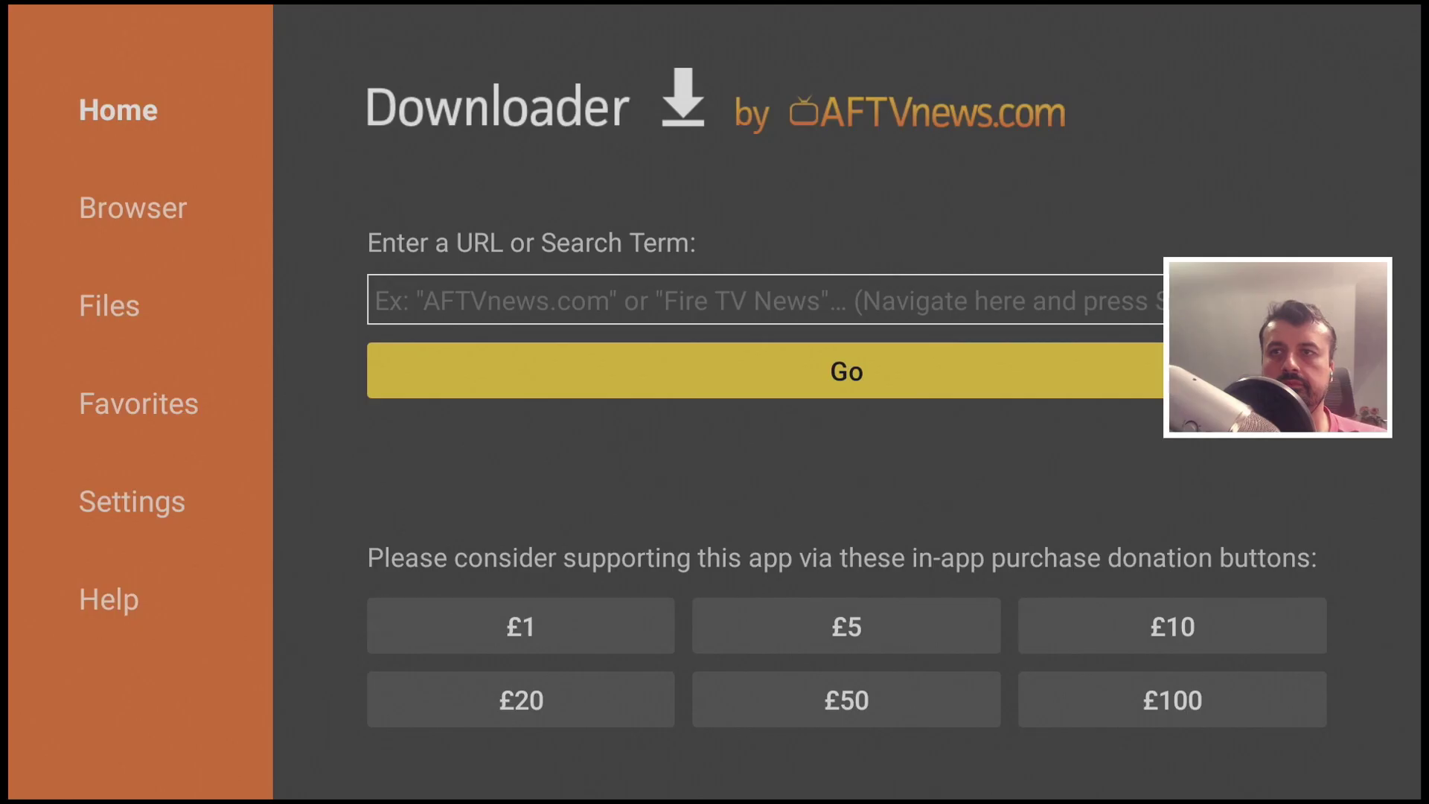
key("Escape")
key("Escape")
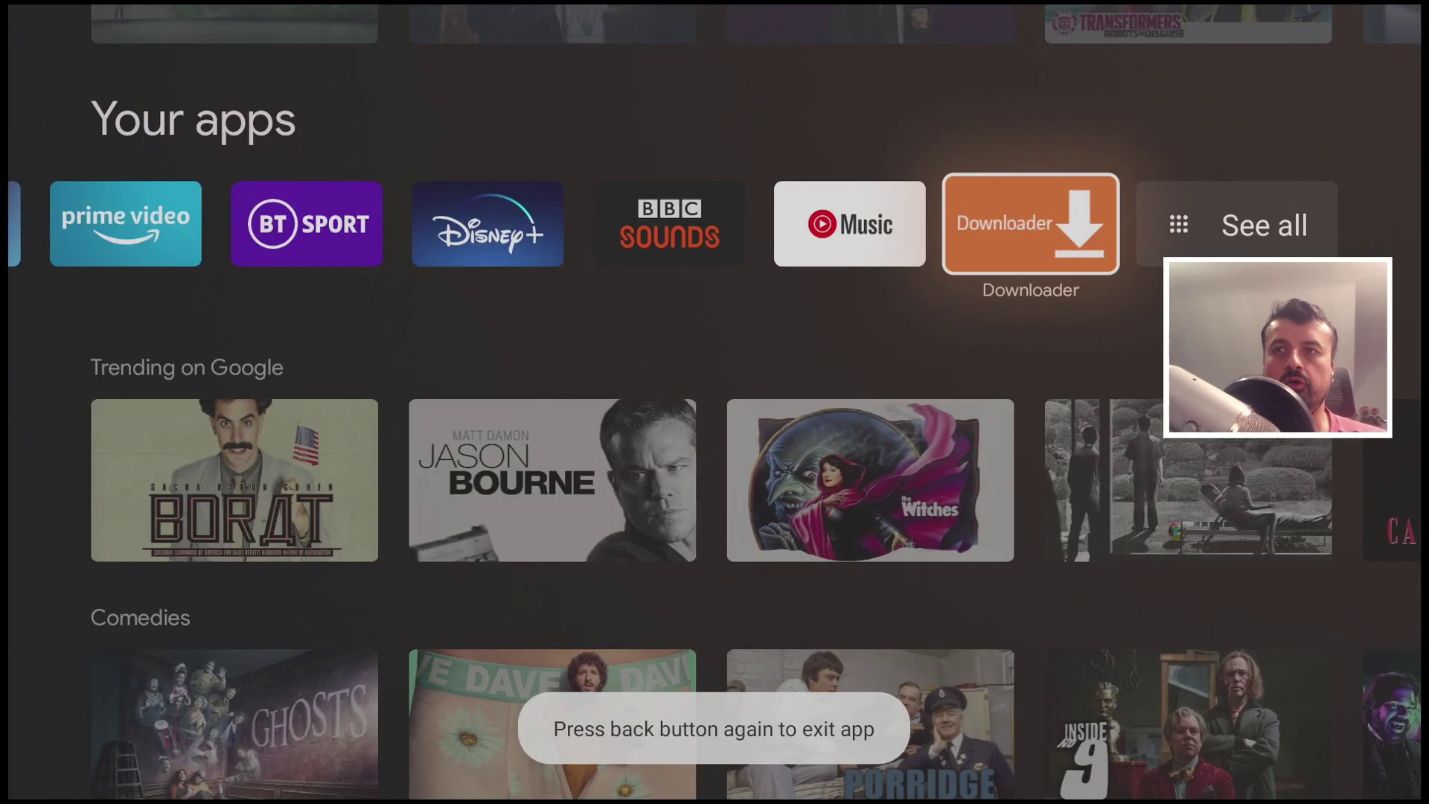
- Reopen Downloader and bring up the on-screen keyboard for the URL or search term field
key("Return")
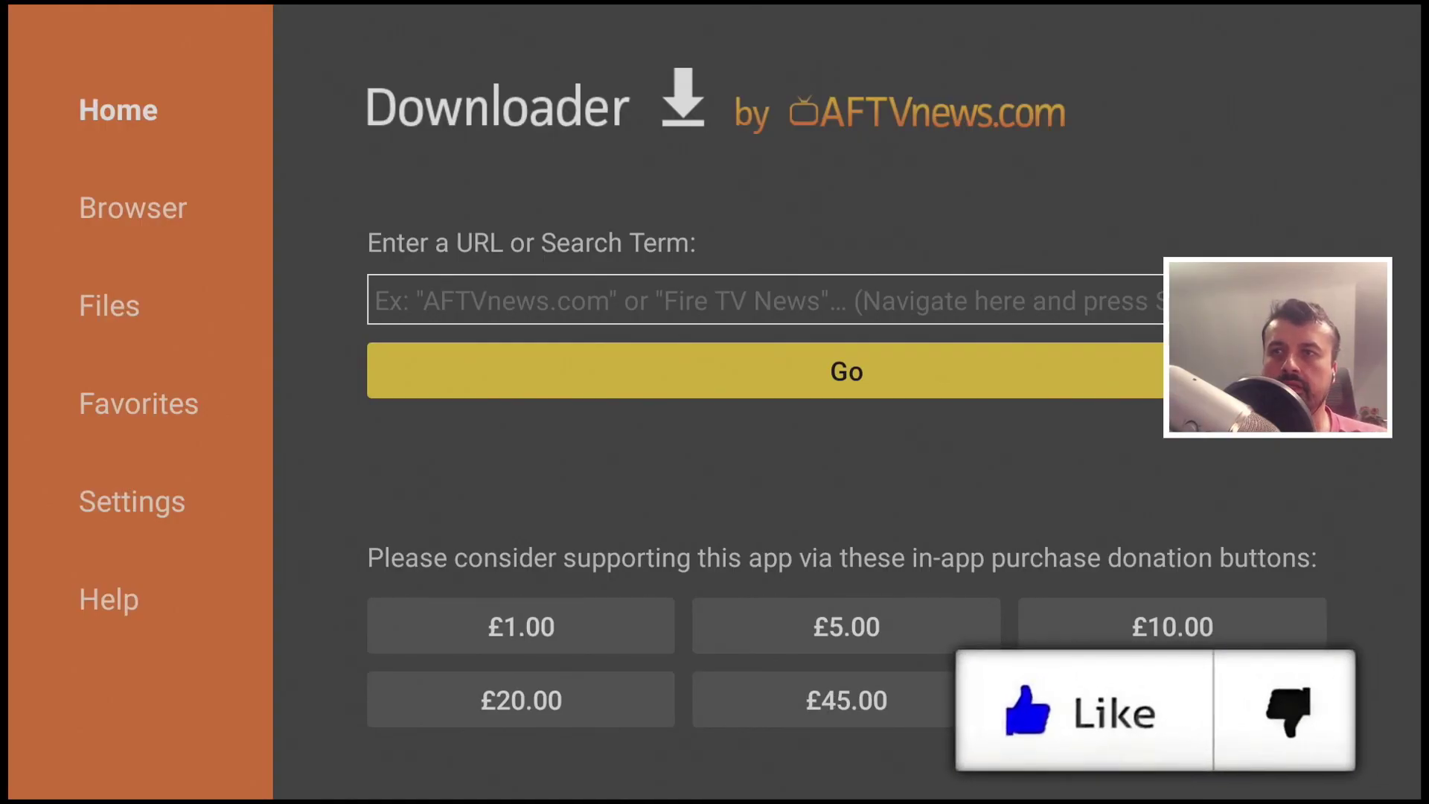
key("Up")
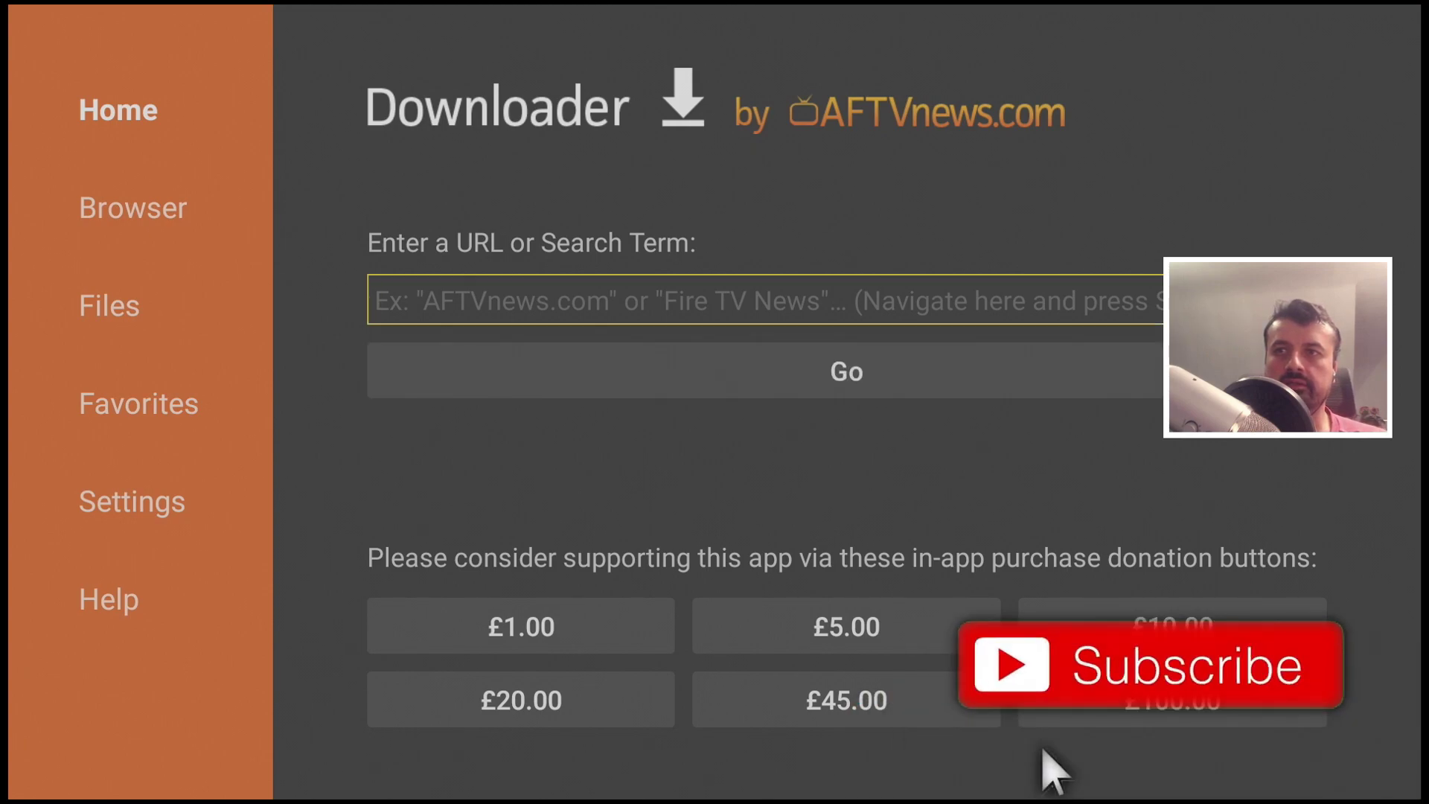
key("Return")
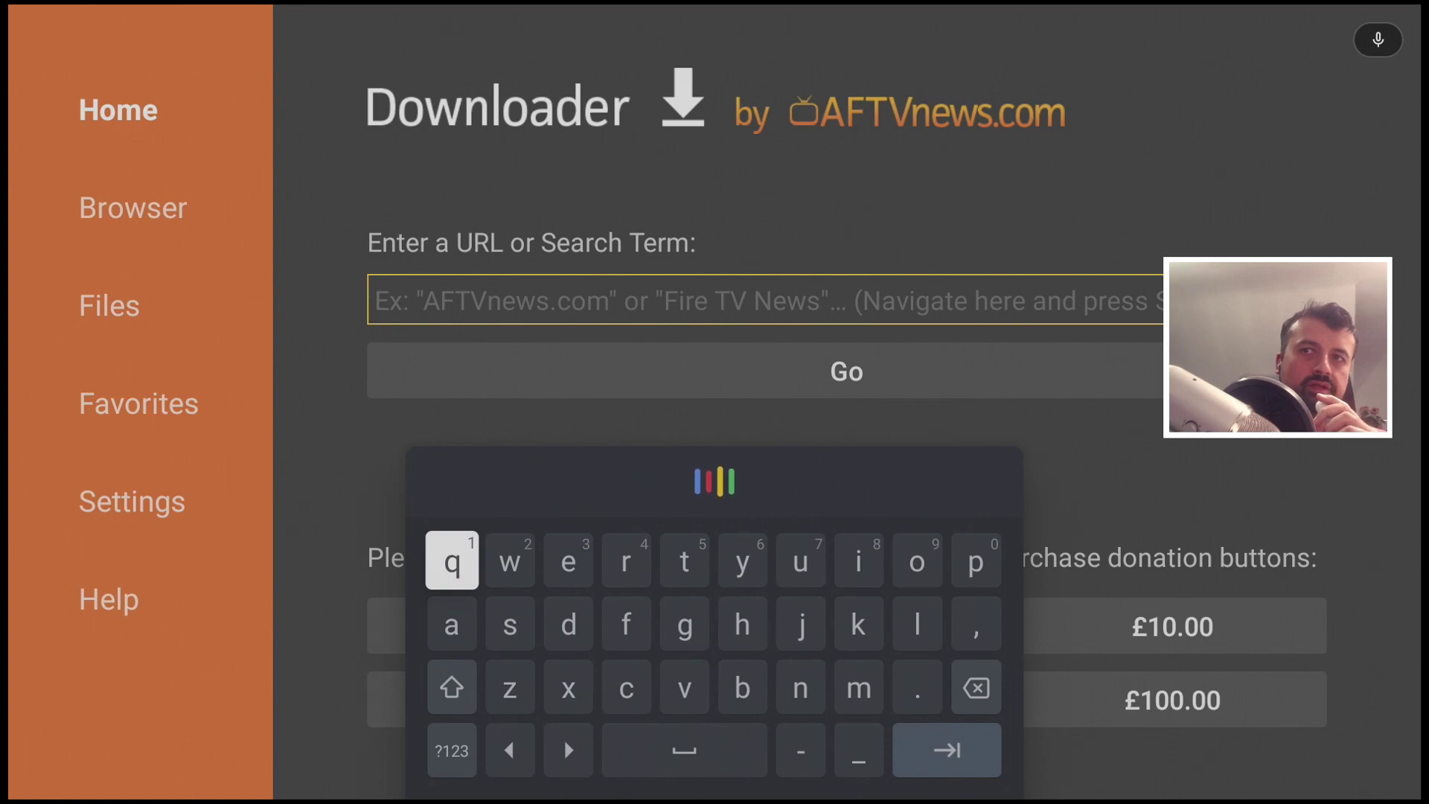
- Search for "tech doctor UK" and open the TechDoctorUK website from the search results
type("tech doctor UK")
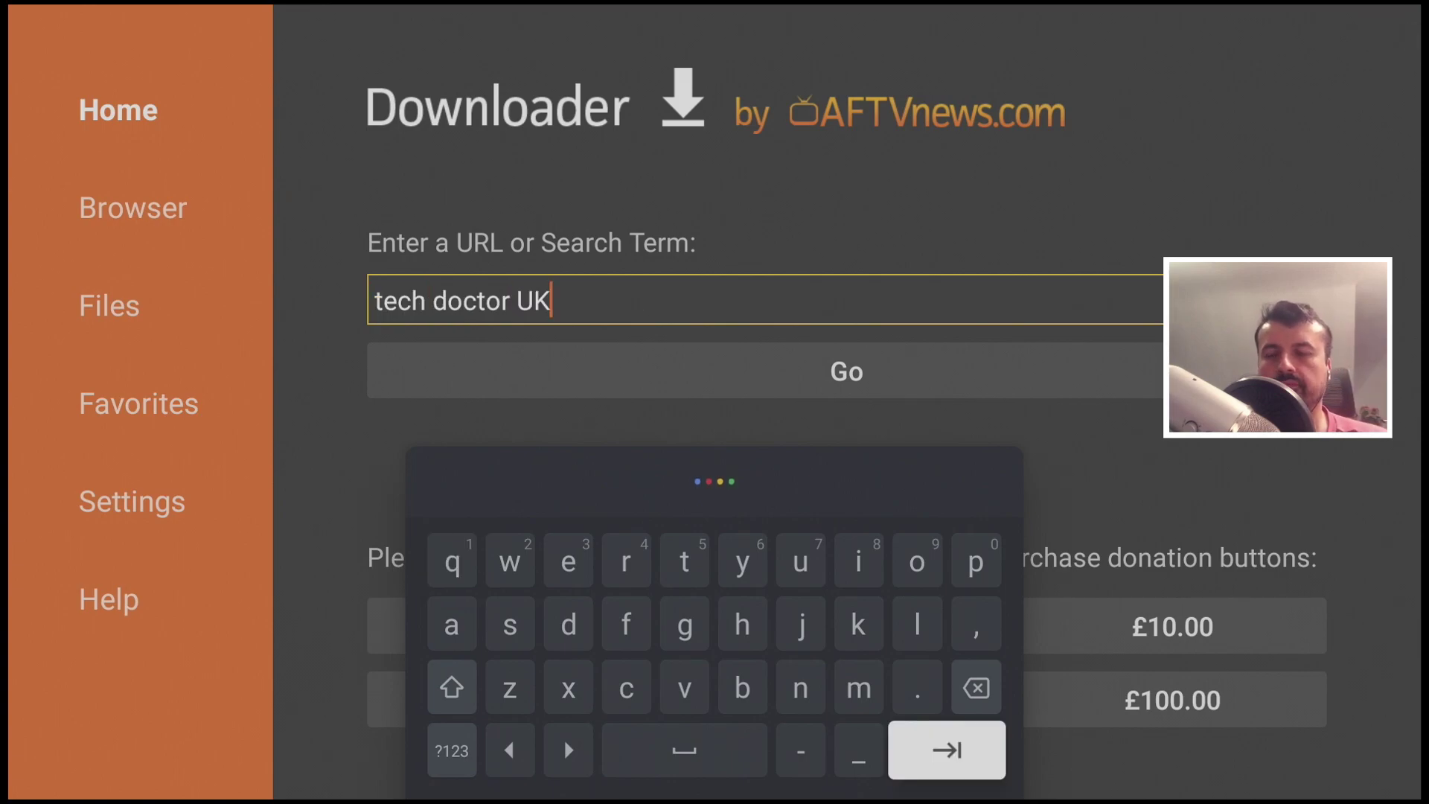
key("Return")
key("Return")
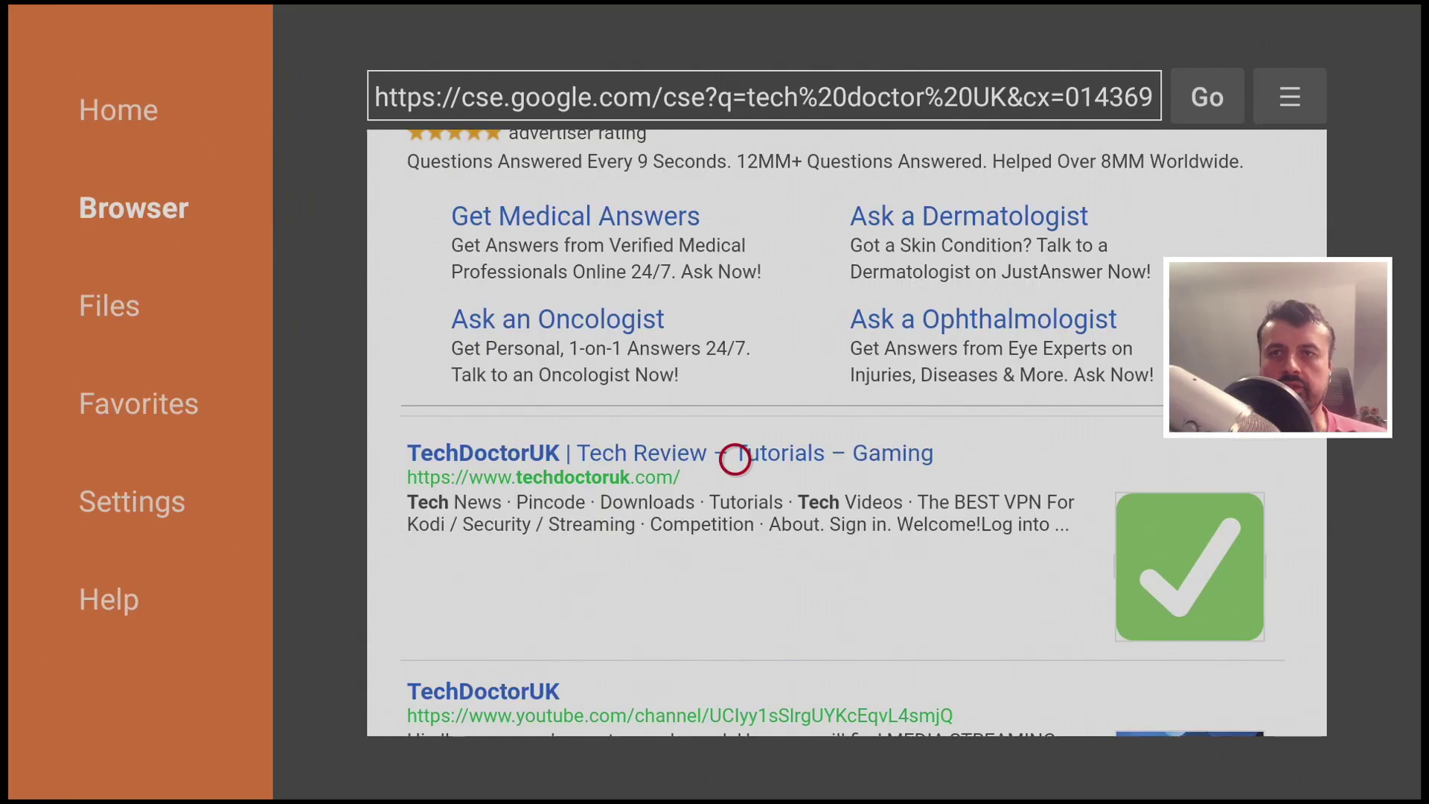
left_click(735, 459)
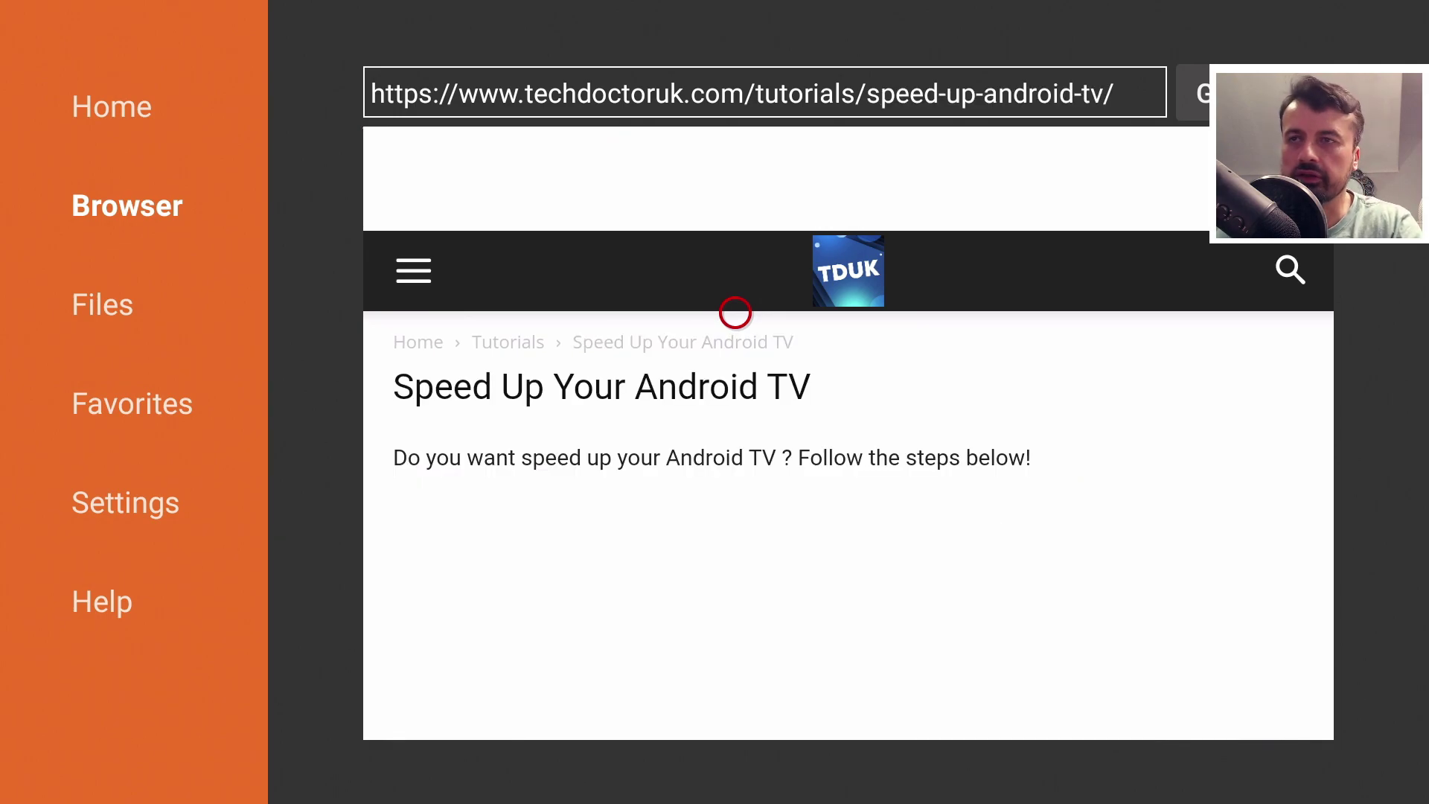
- Read through the Speed Up Your Android TV tutorial steps down to the Software Needed list
scroll(735, 710, "down", 5)
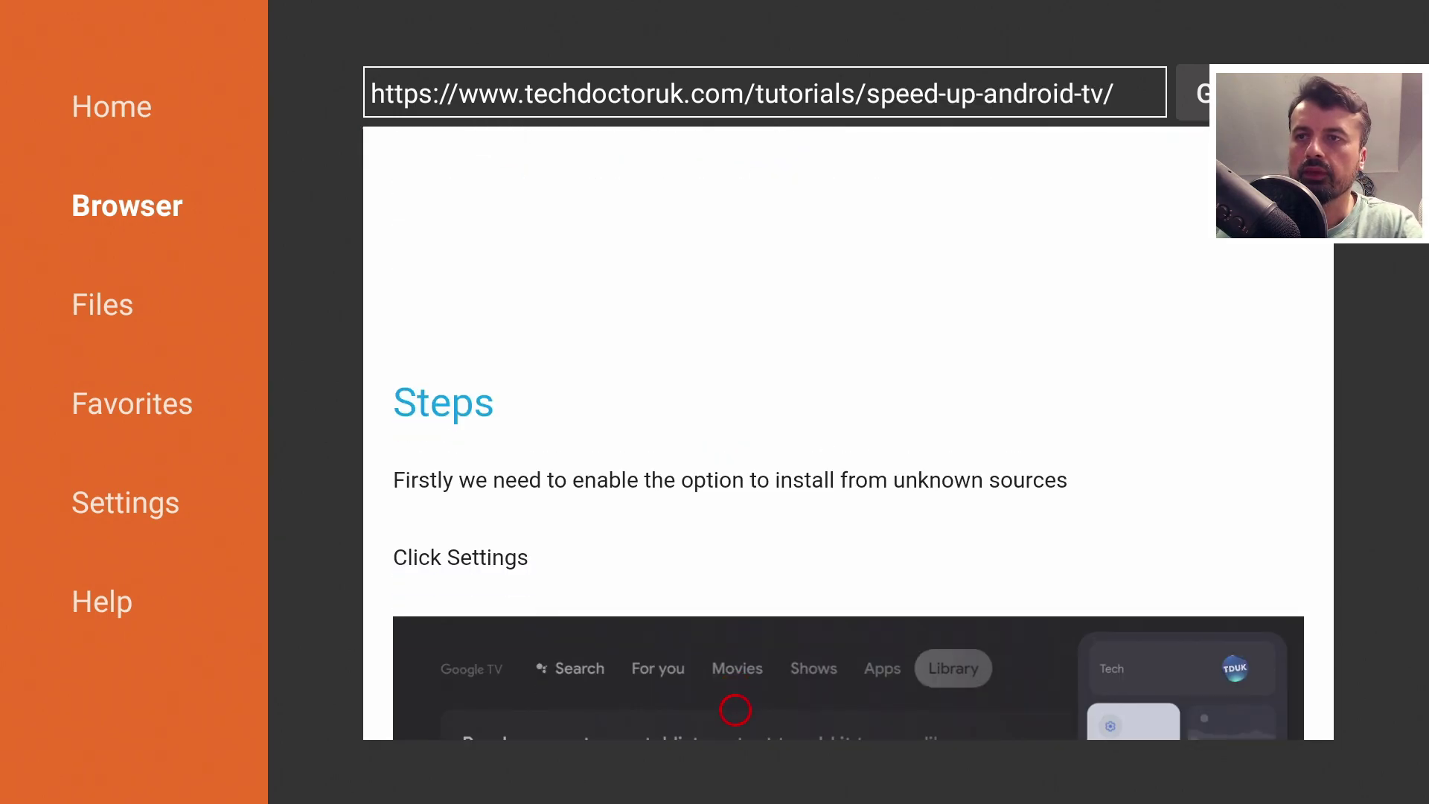
scroll(736, 711, "down", 3)
scroll(735, 710, "down", 9)
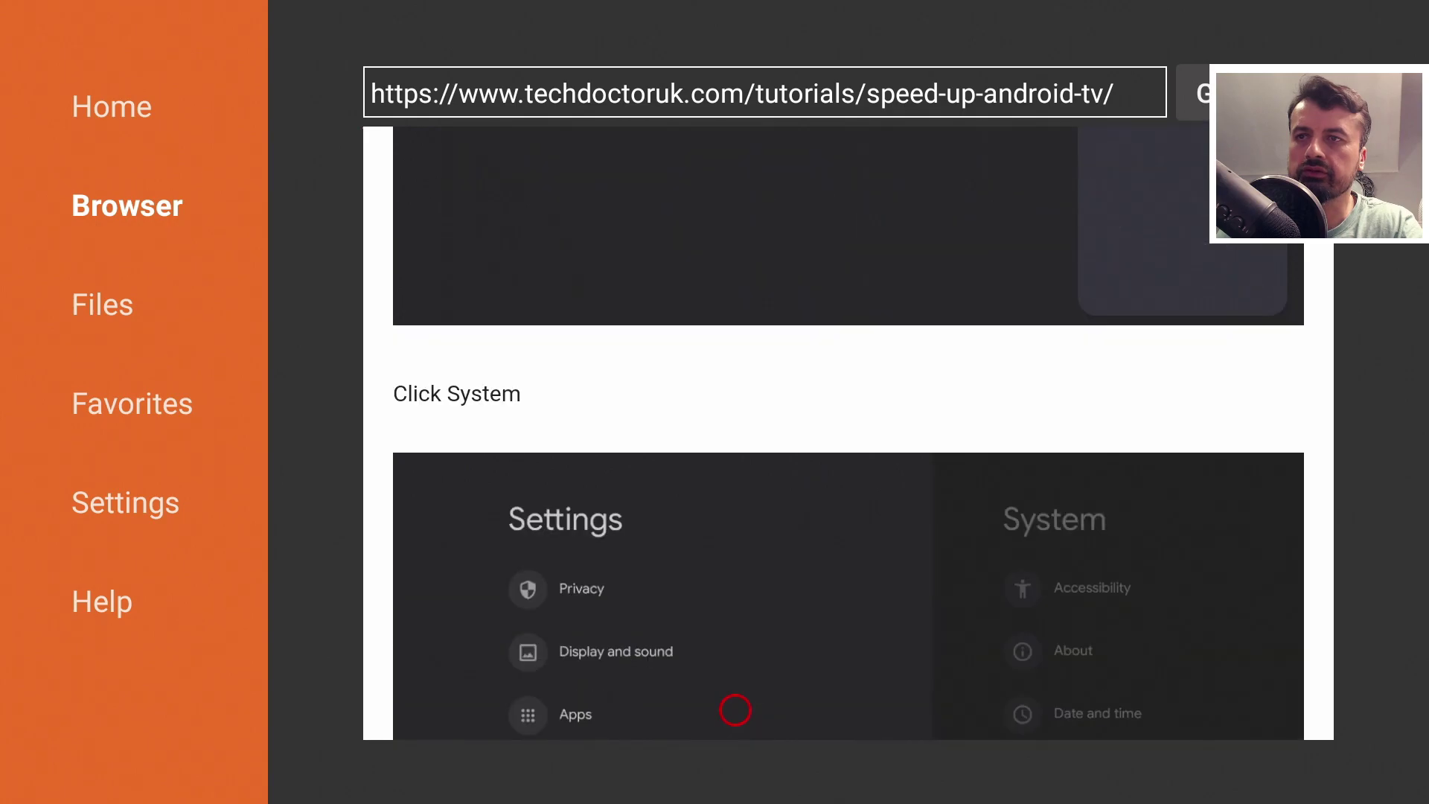
scroll(736, 711, "down", 5)
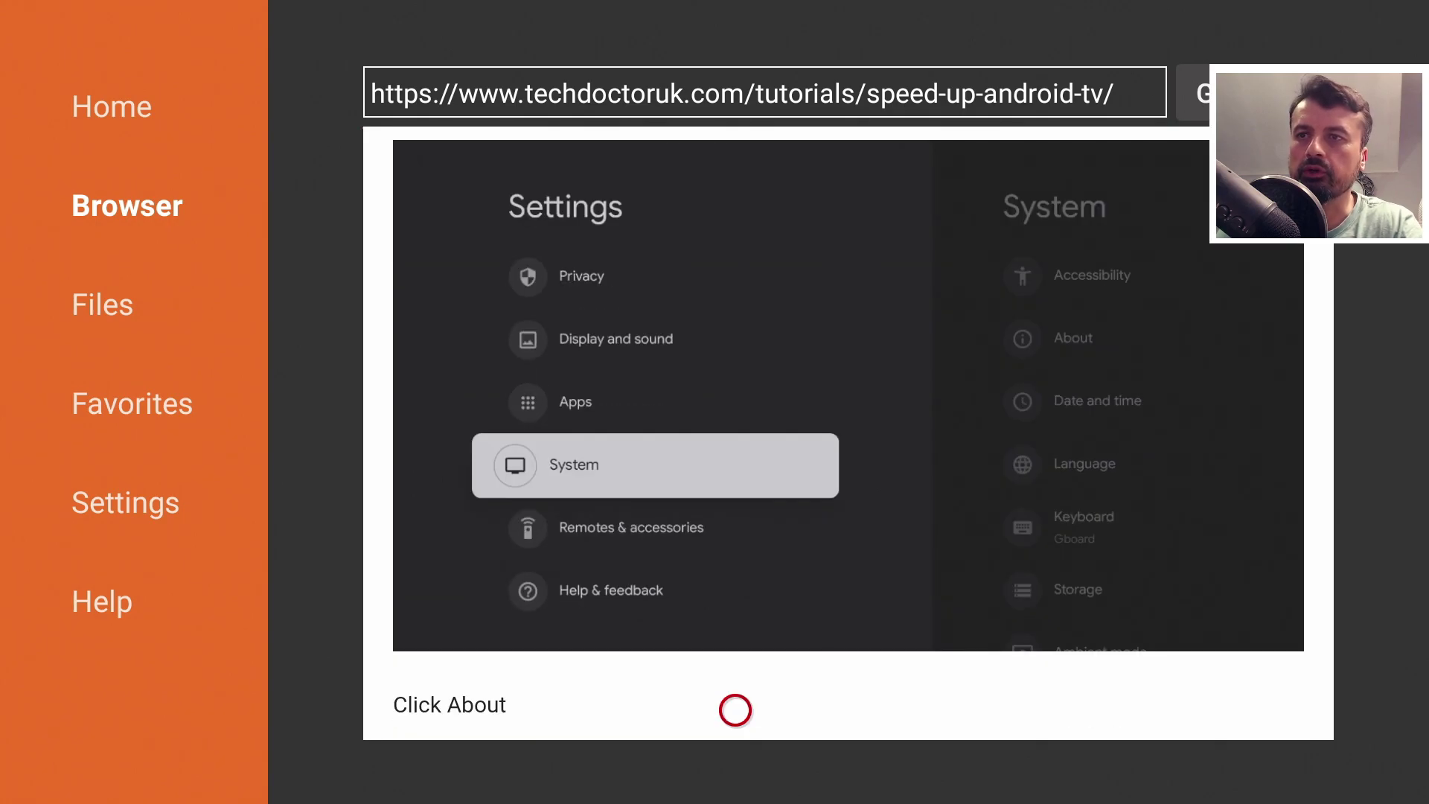
scroll(736, 711, "down", 6)
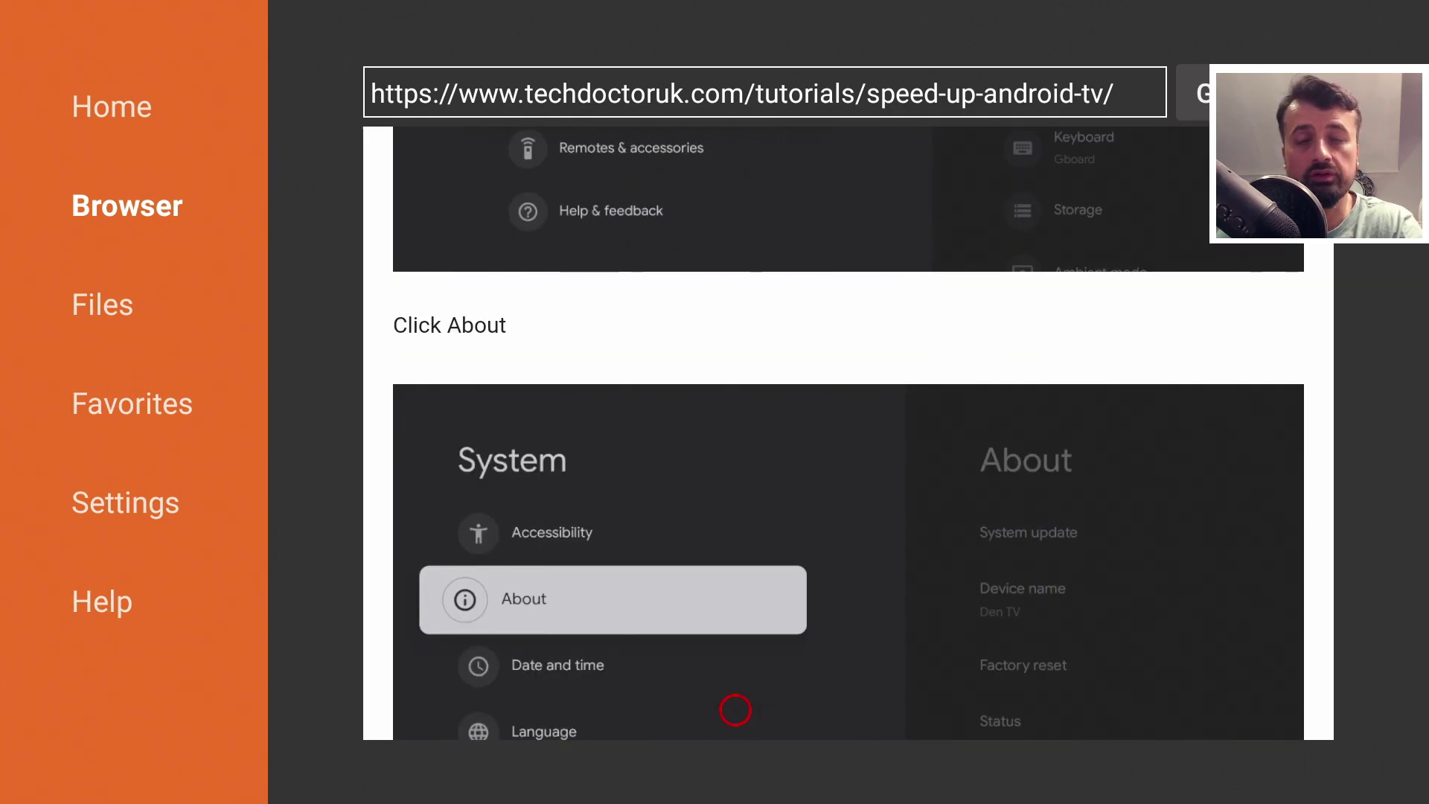
scroll(735, 710, "down", 8)
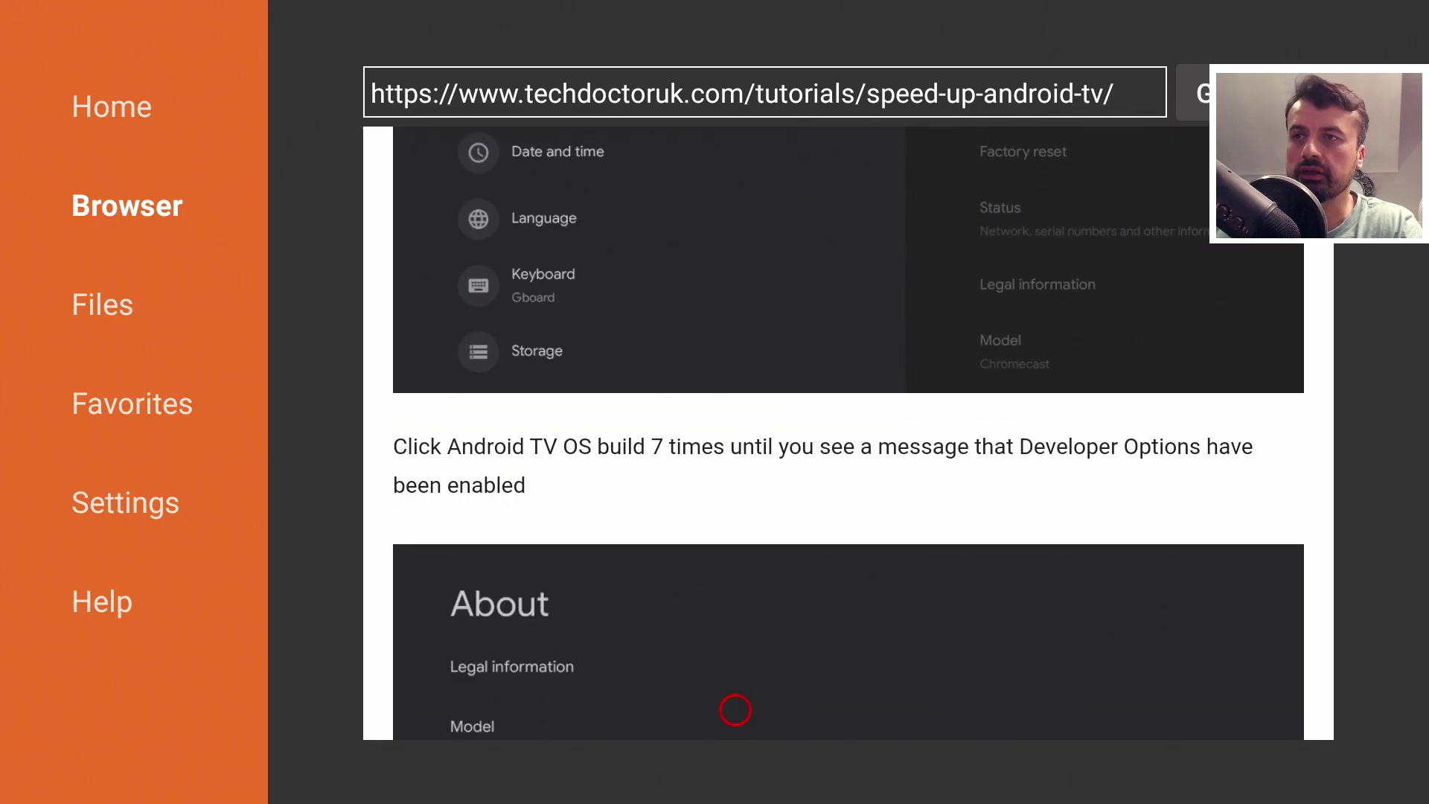
scroll(735, 710, "down", 20)
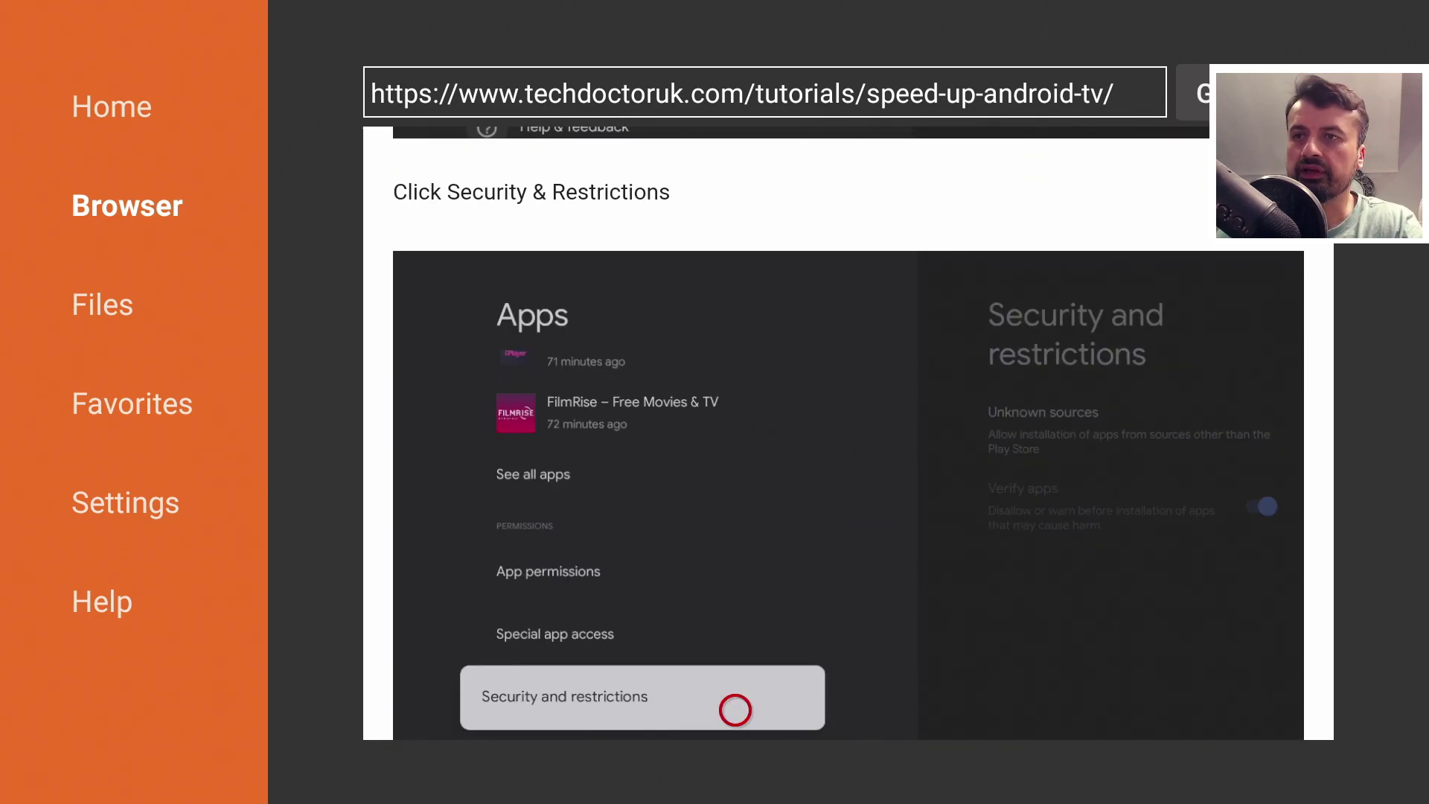
scroll(735, 710, "down", 20)
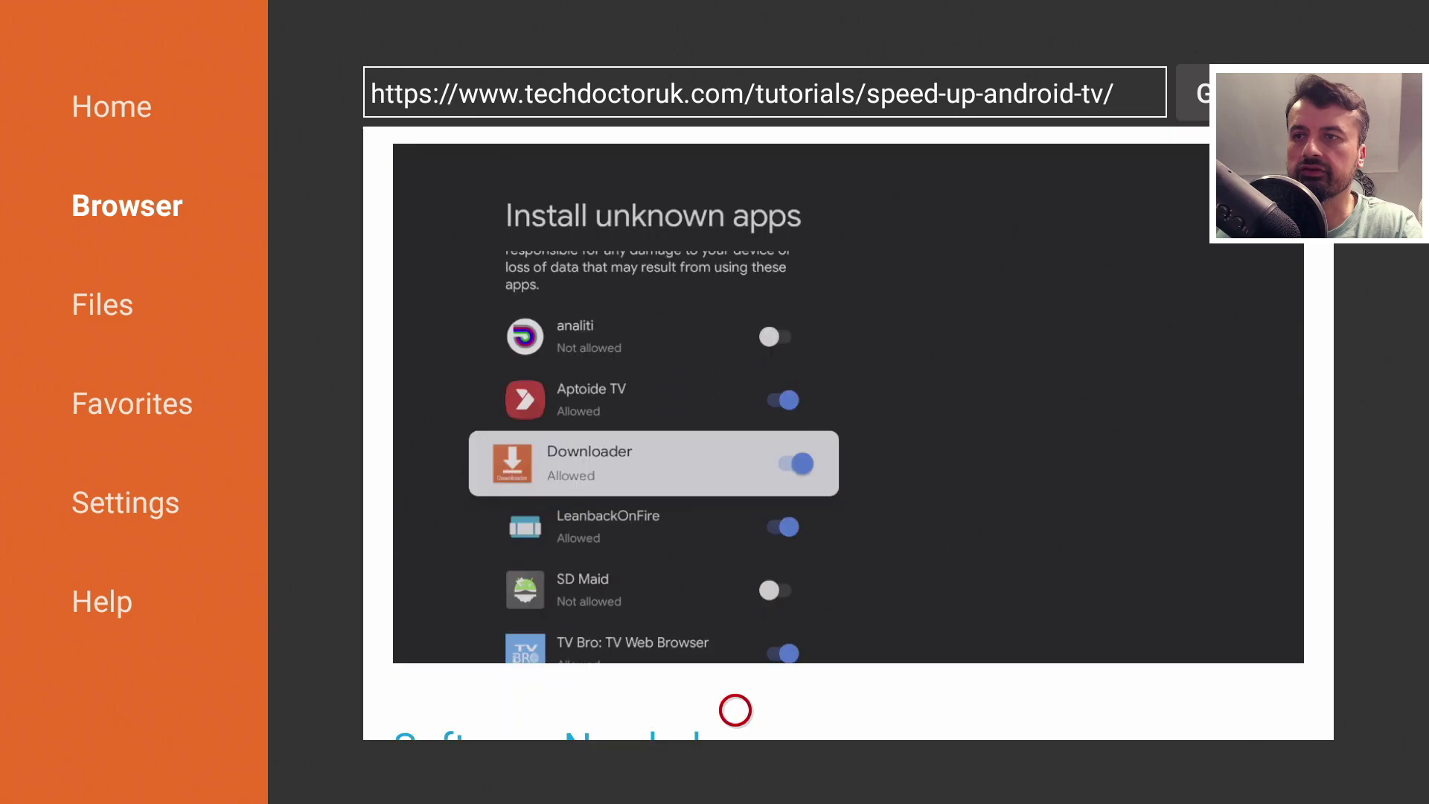
scroll(736, 710, "down", 6)
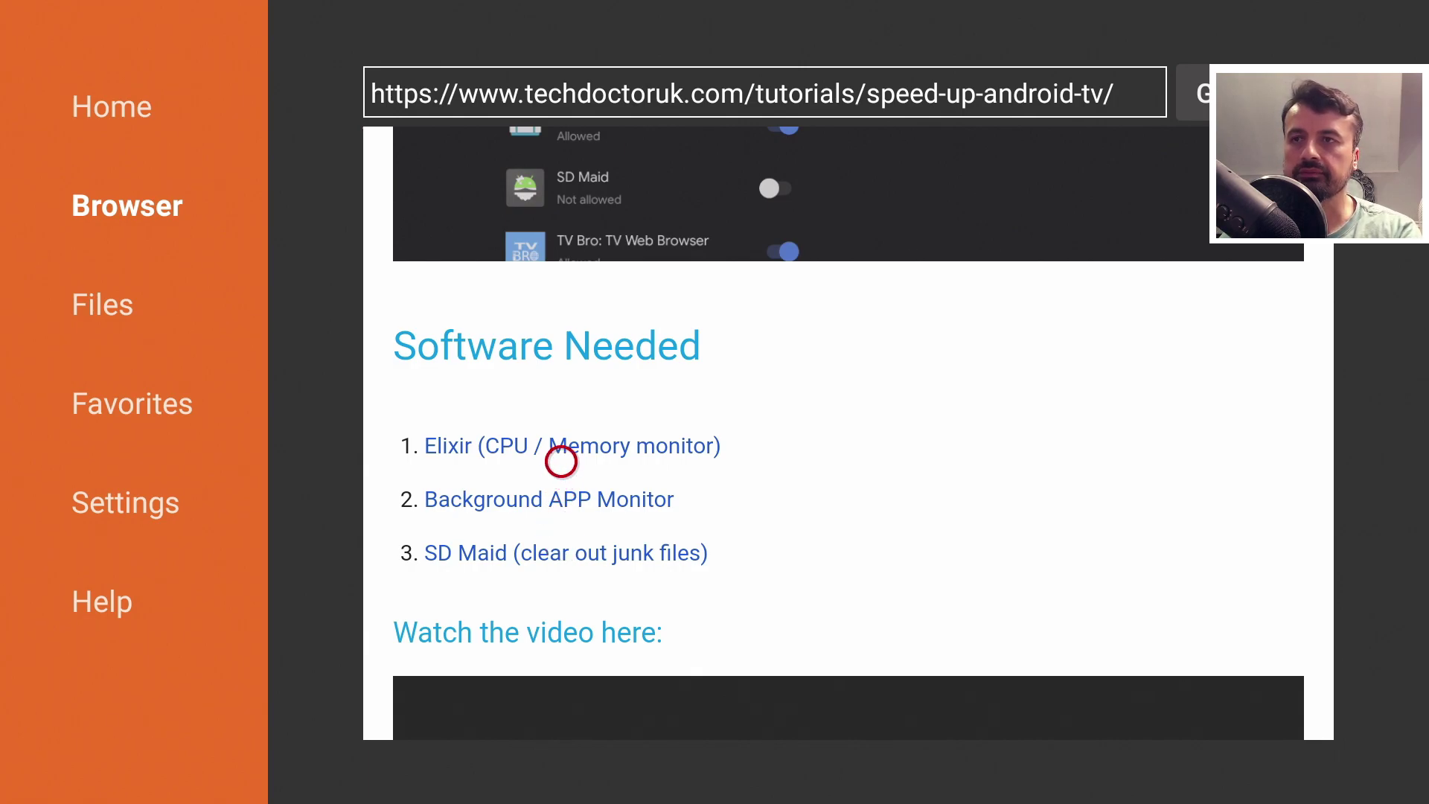
- View the Elixir download page, return to the tutorial, and open the Background APP Monitor link
left_click(560, 454)
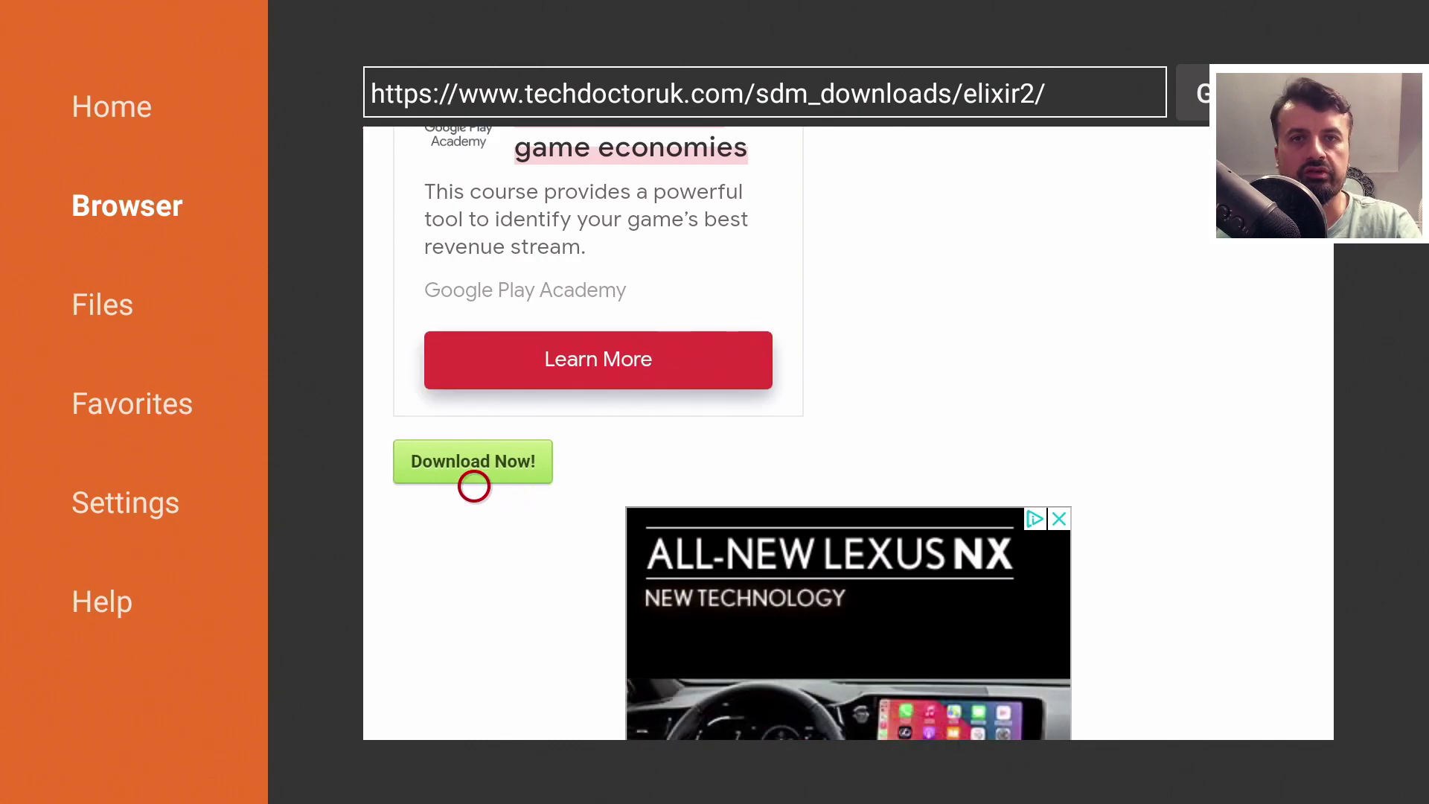
key("alt+Left")
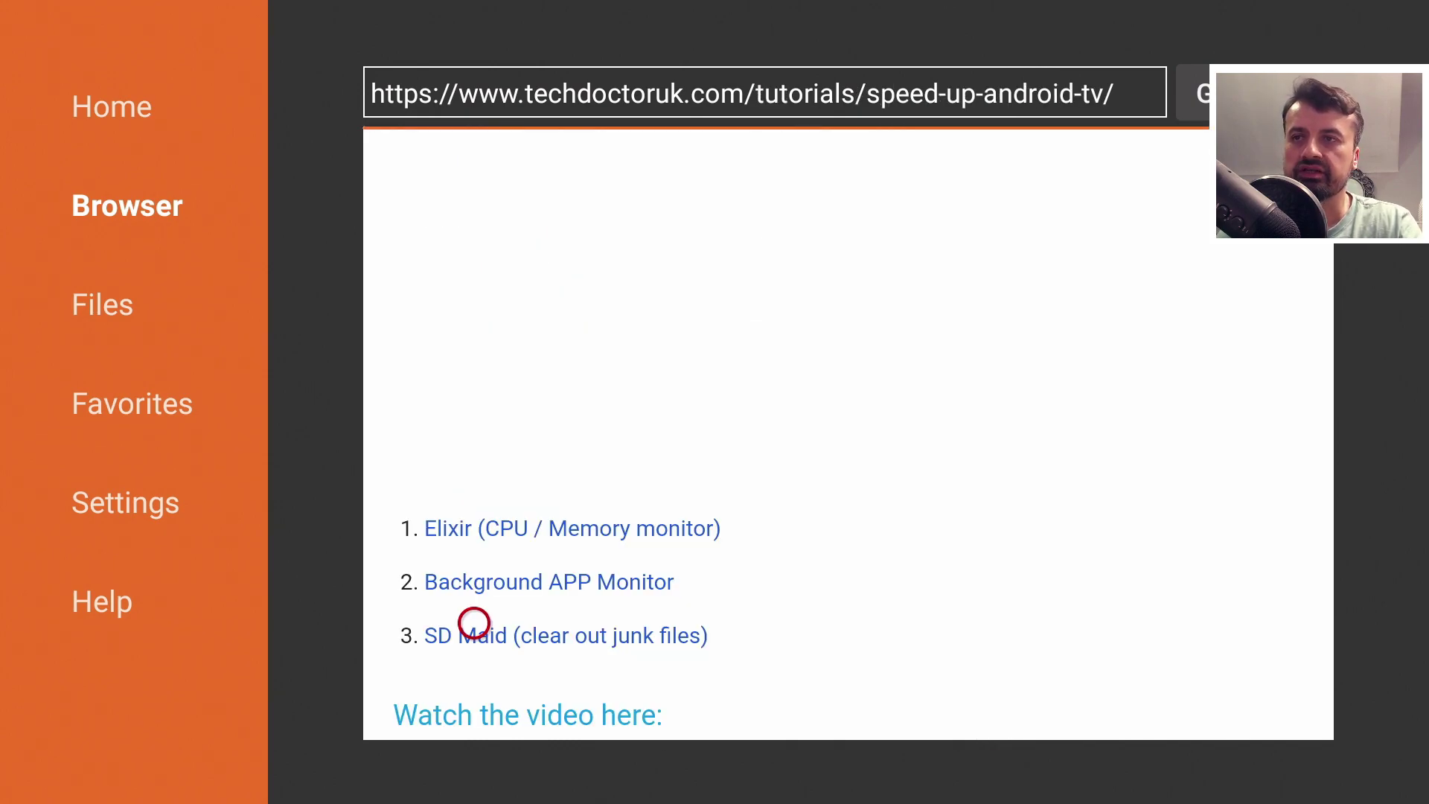
left_click(475, 573)
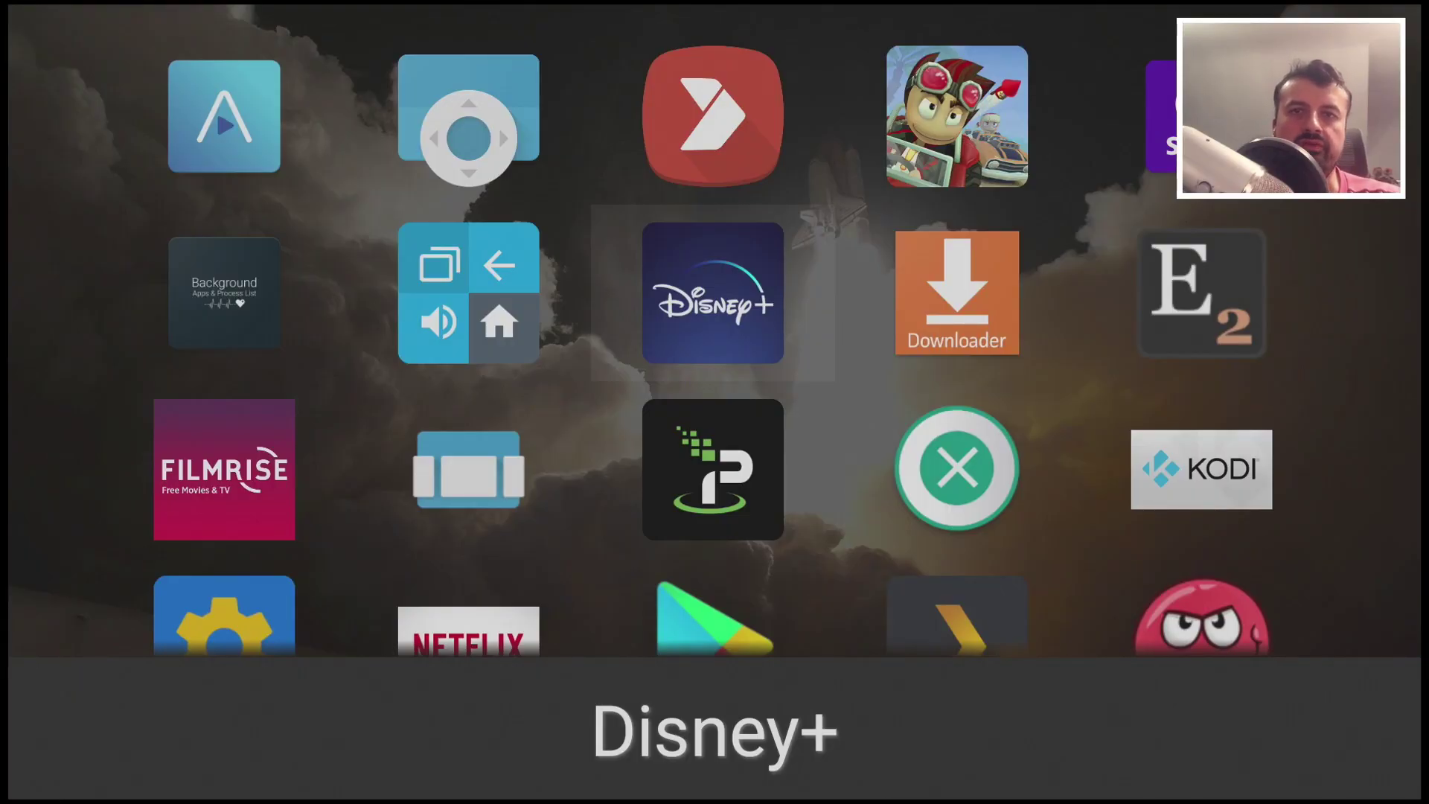
- Launch Background Apps and Process List and look through the apps open in the background
key("Left")
key("Left")
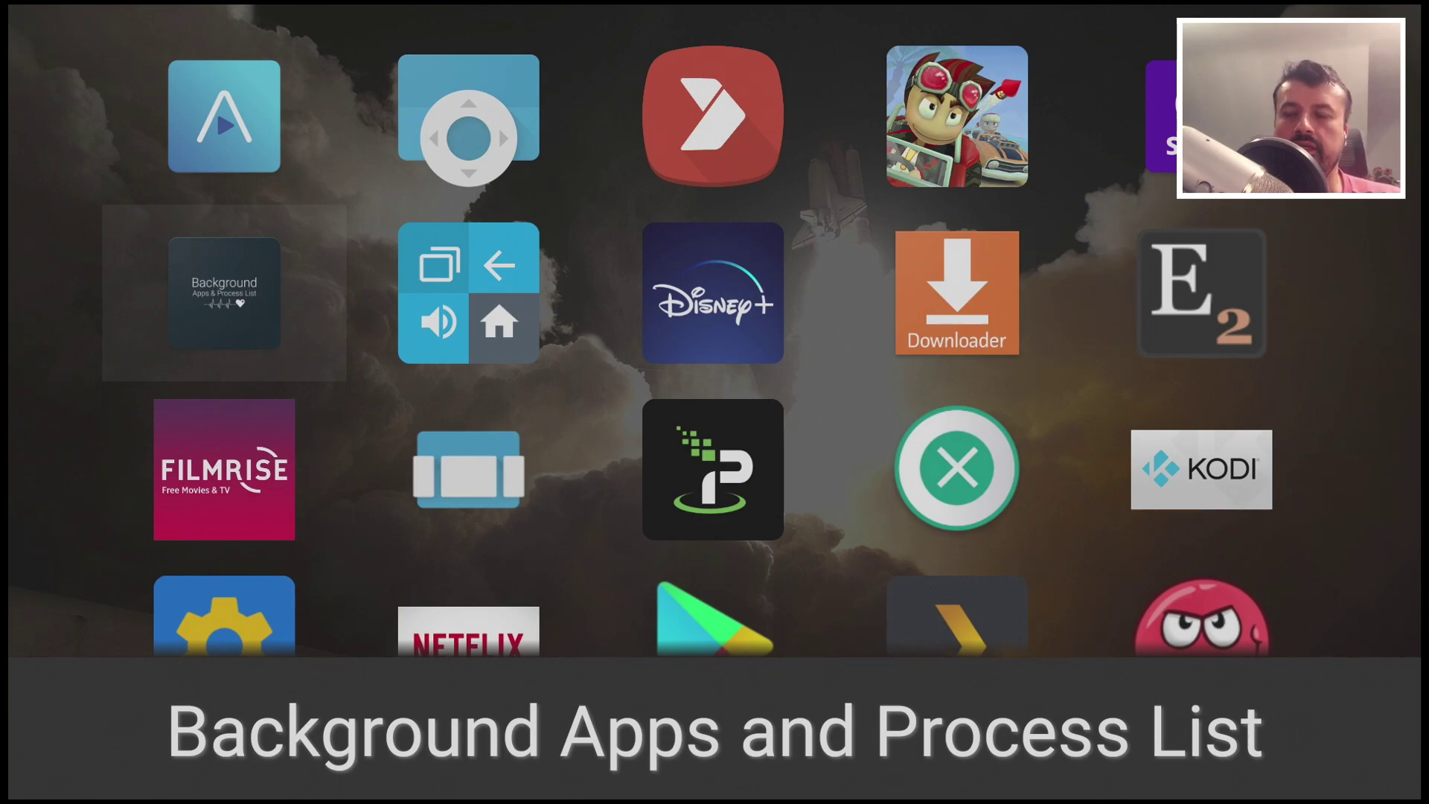
key("Return")
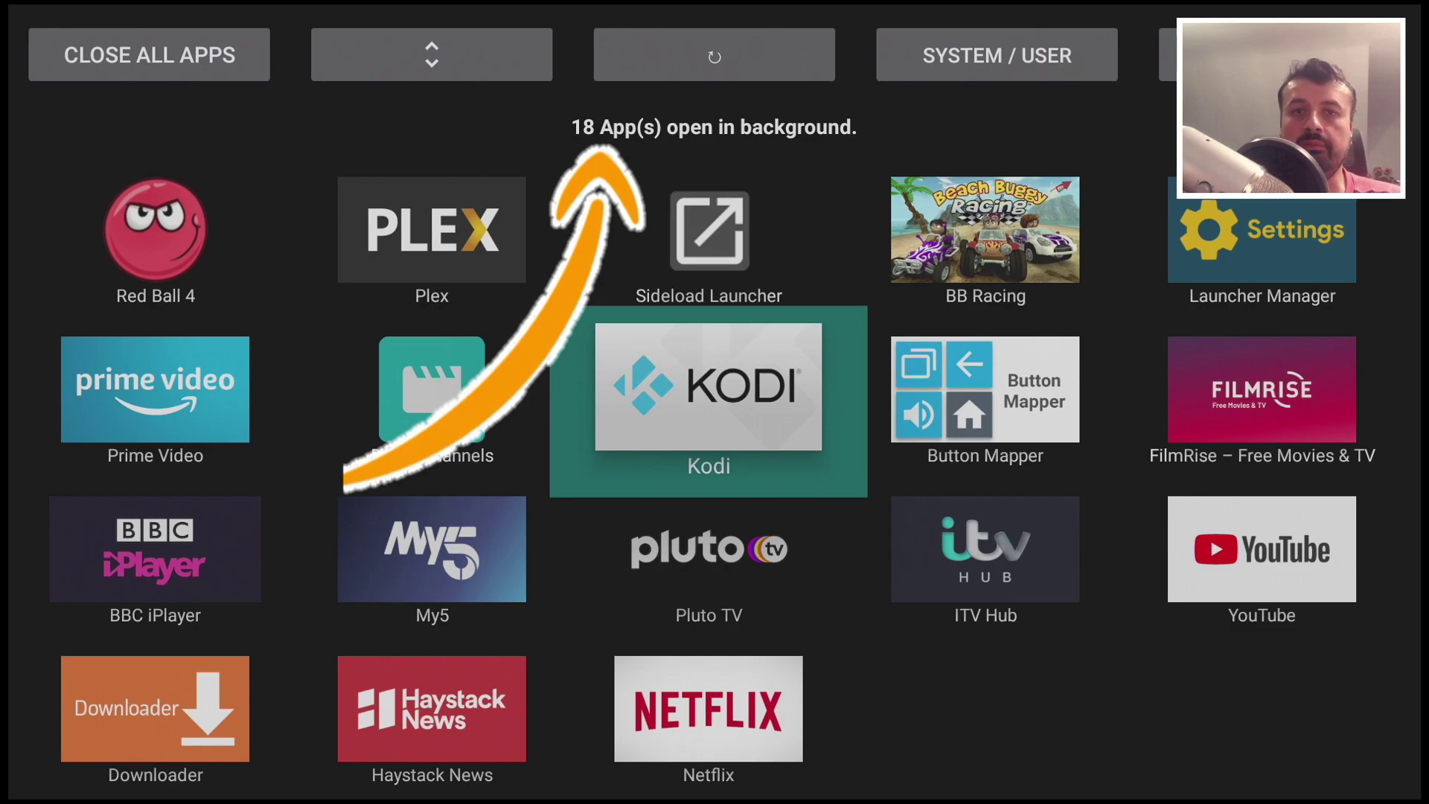
key("Left")
key("Left")
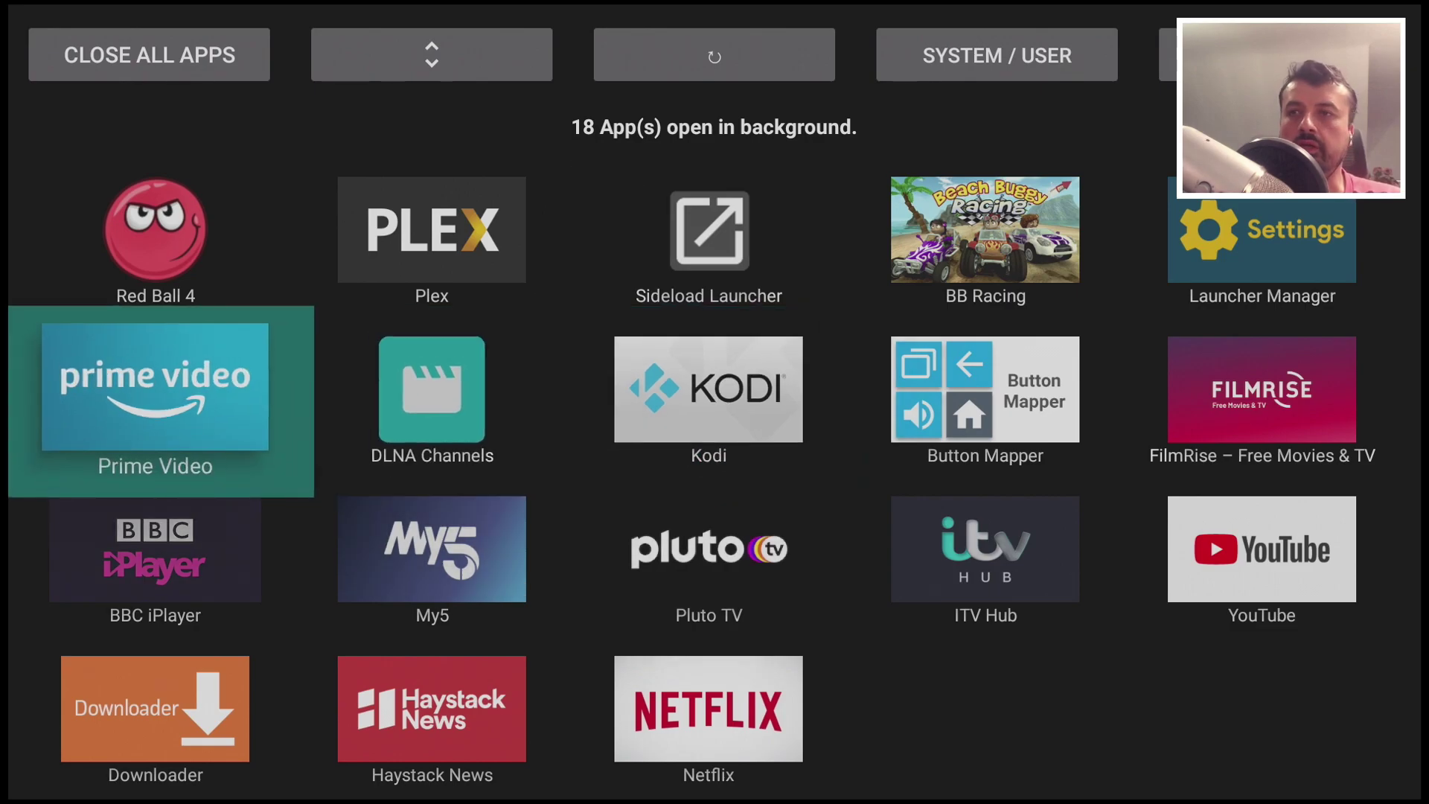
key("Down")
key("Right")
key("Right")
key("Up")
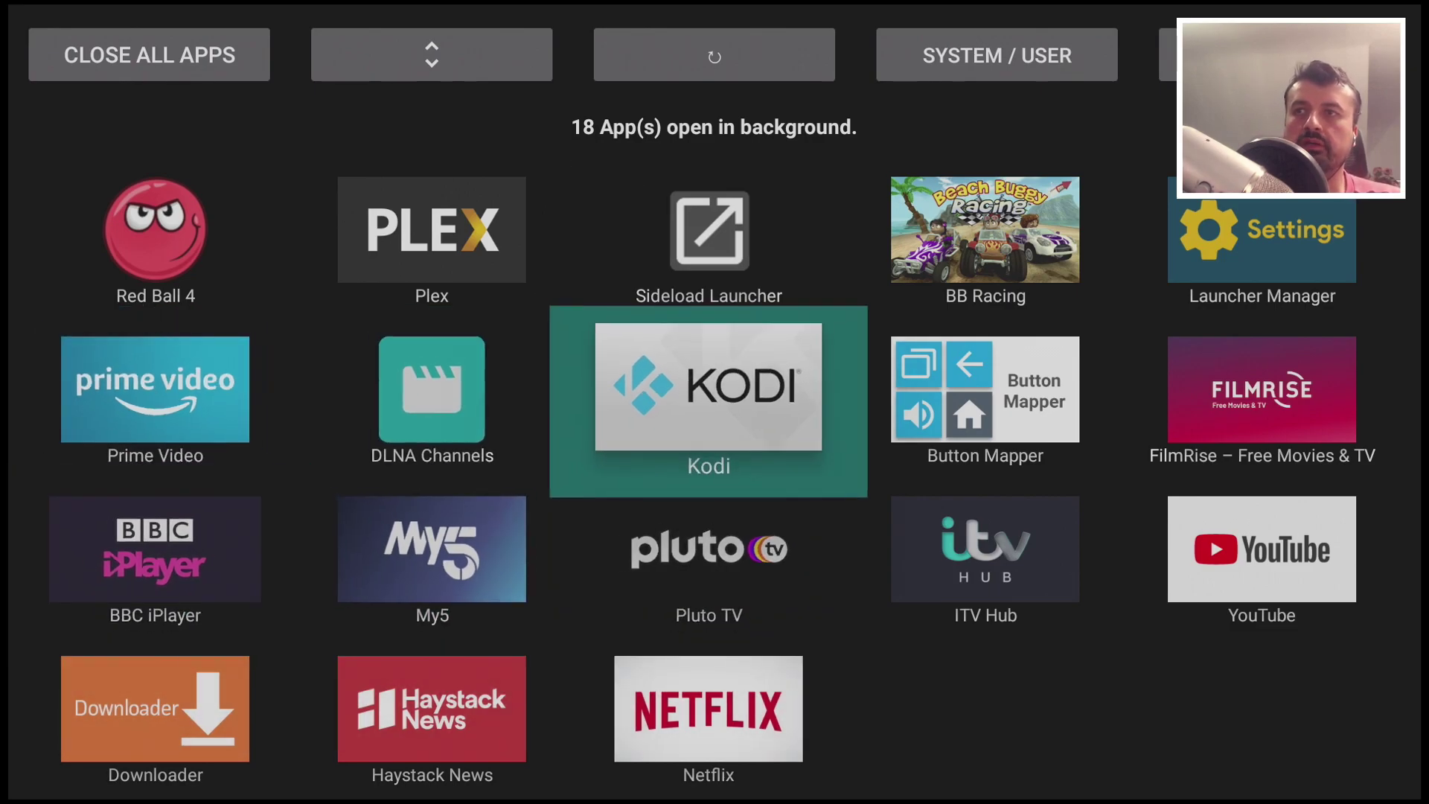
- Start closing all apps that are open in the background
key("Up")
key("Up")
key("Left")
key("Left")
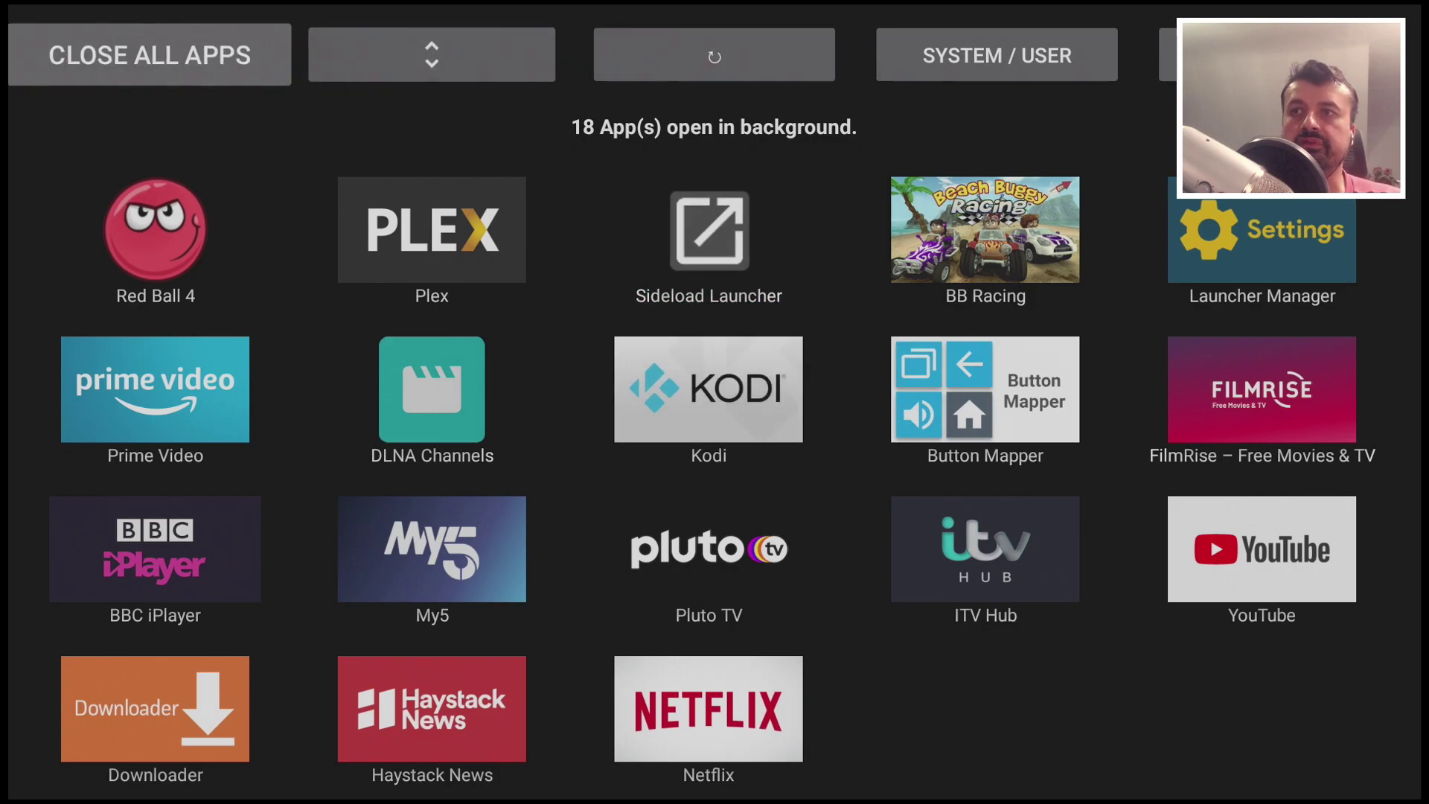
key("Return")
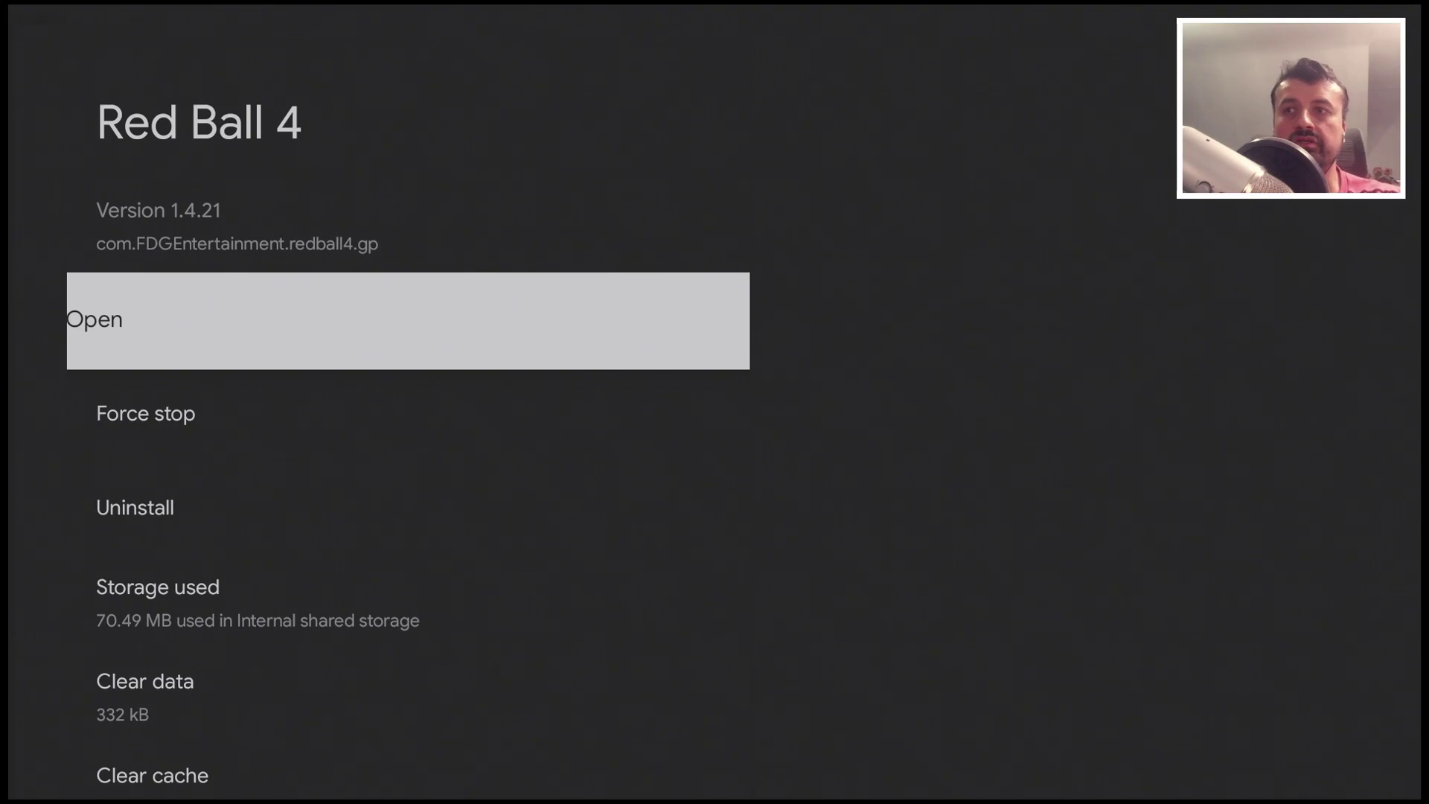
- Force stop Red Ball 4 and Plex, and continue to the force stop option for BB Racing
key("Down")
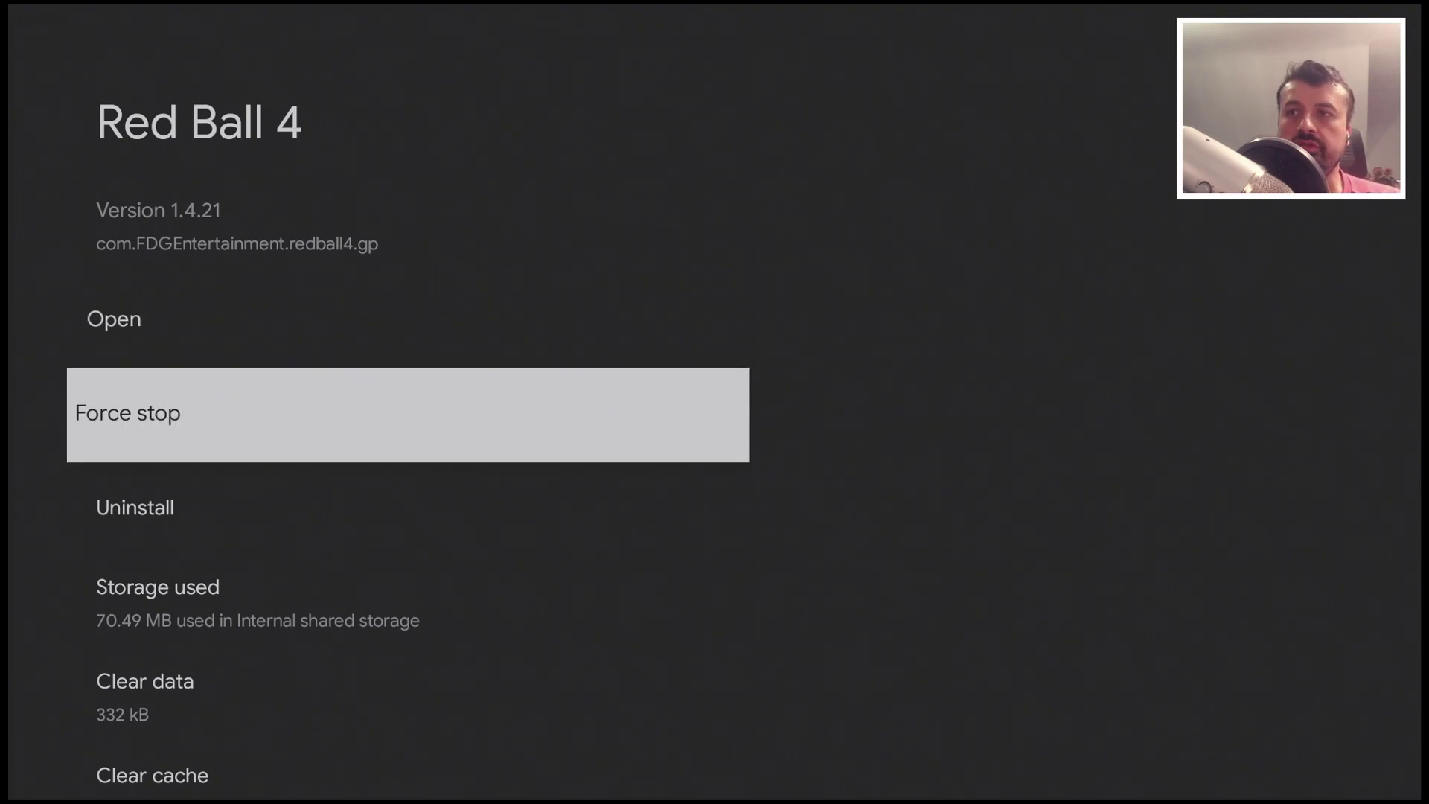
key("Return")
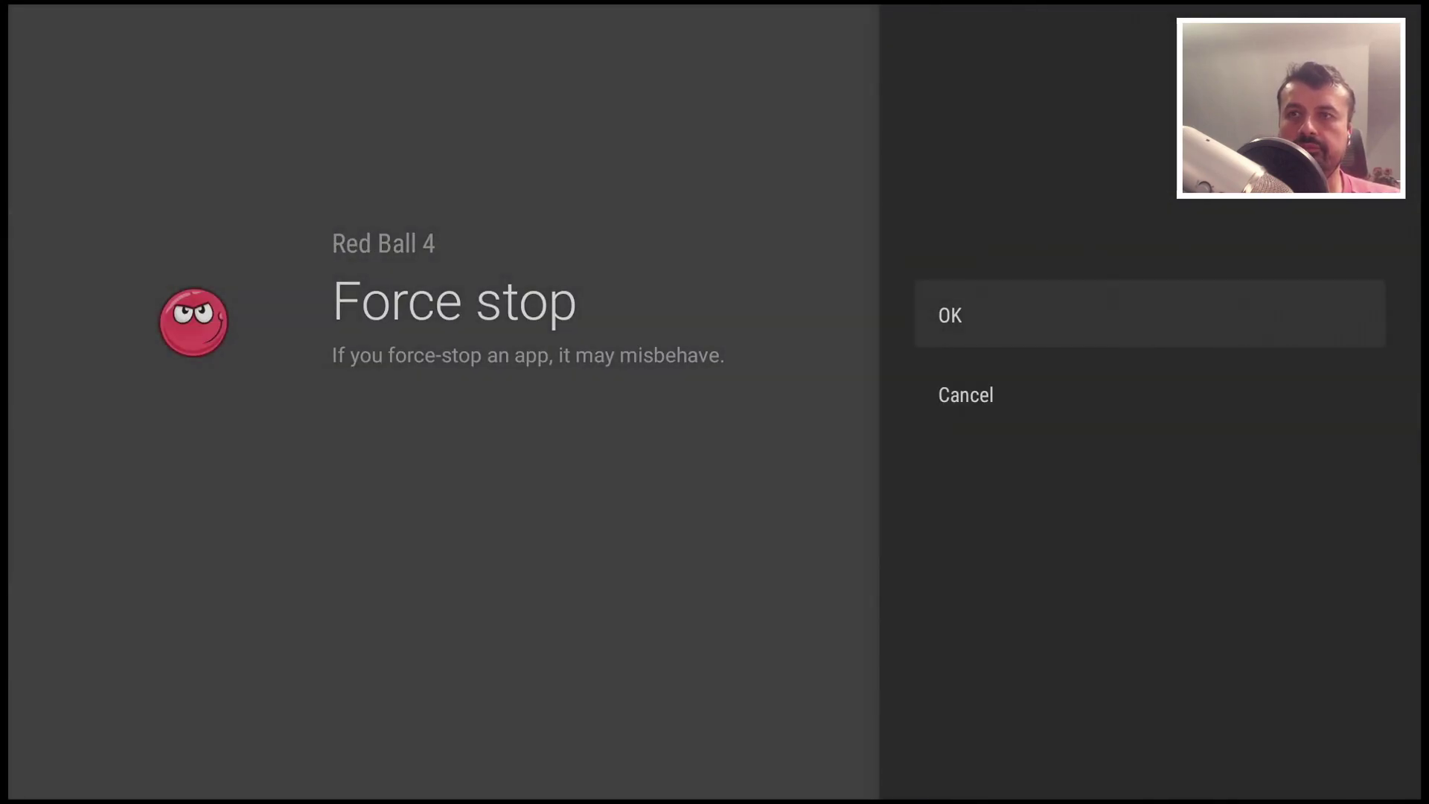
key("Return")
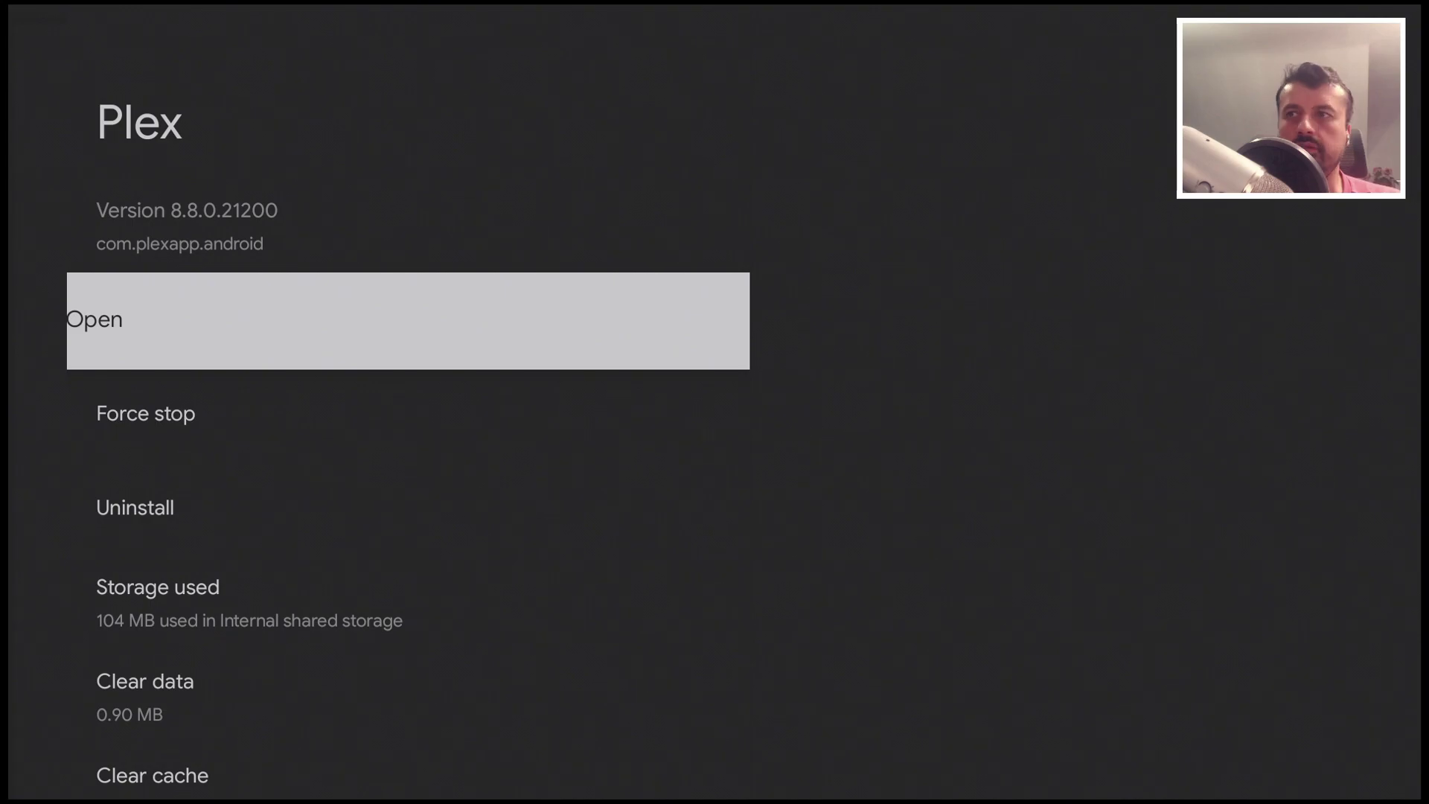
key("Down")
key("Return")
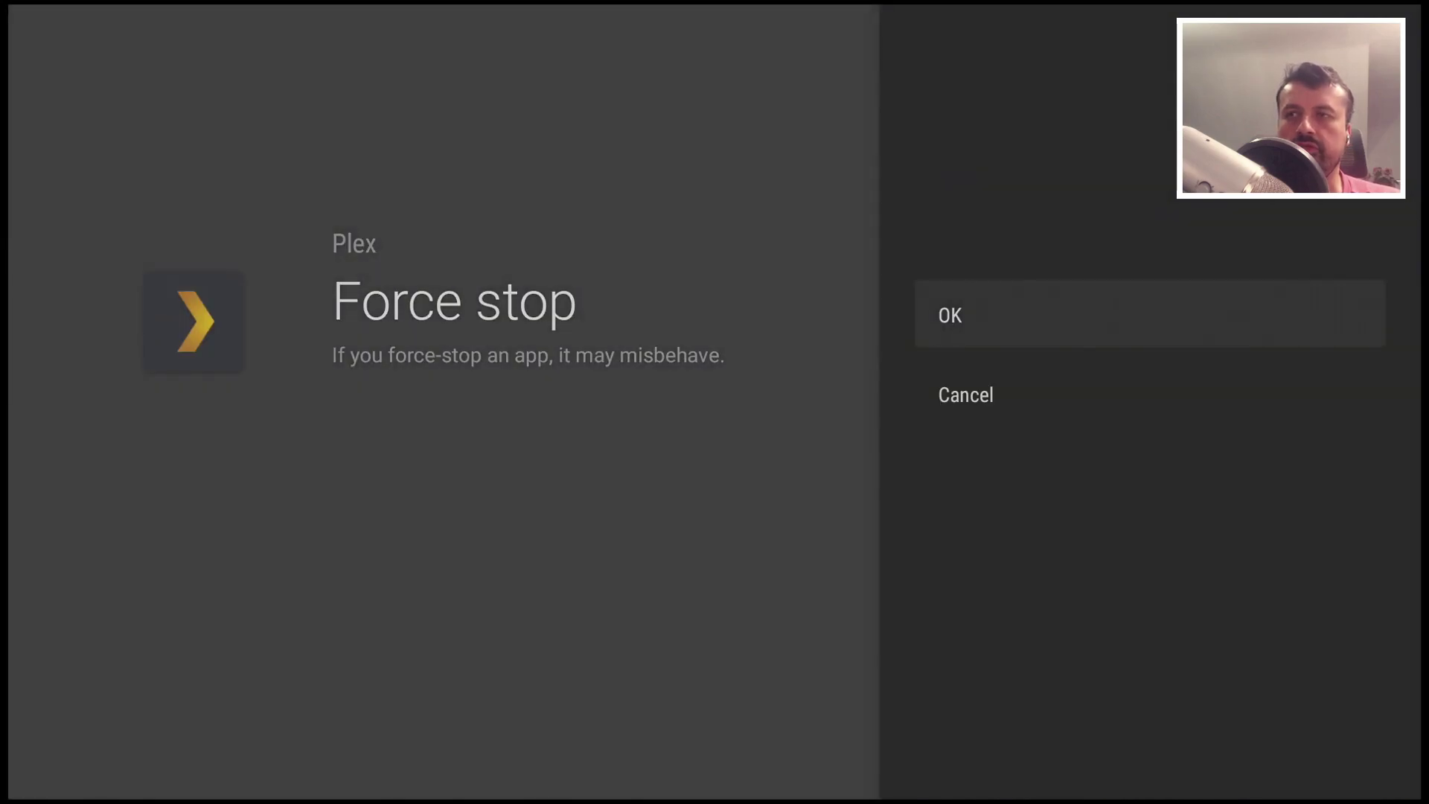
key("Return")
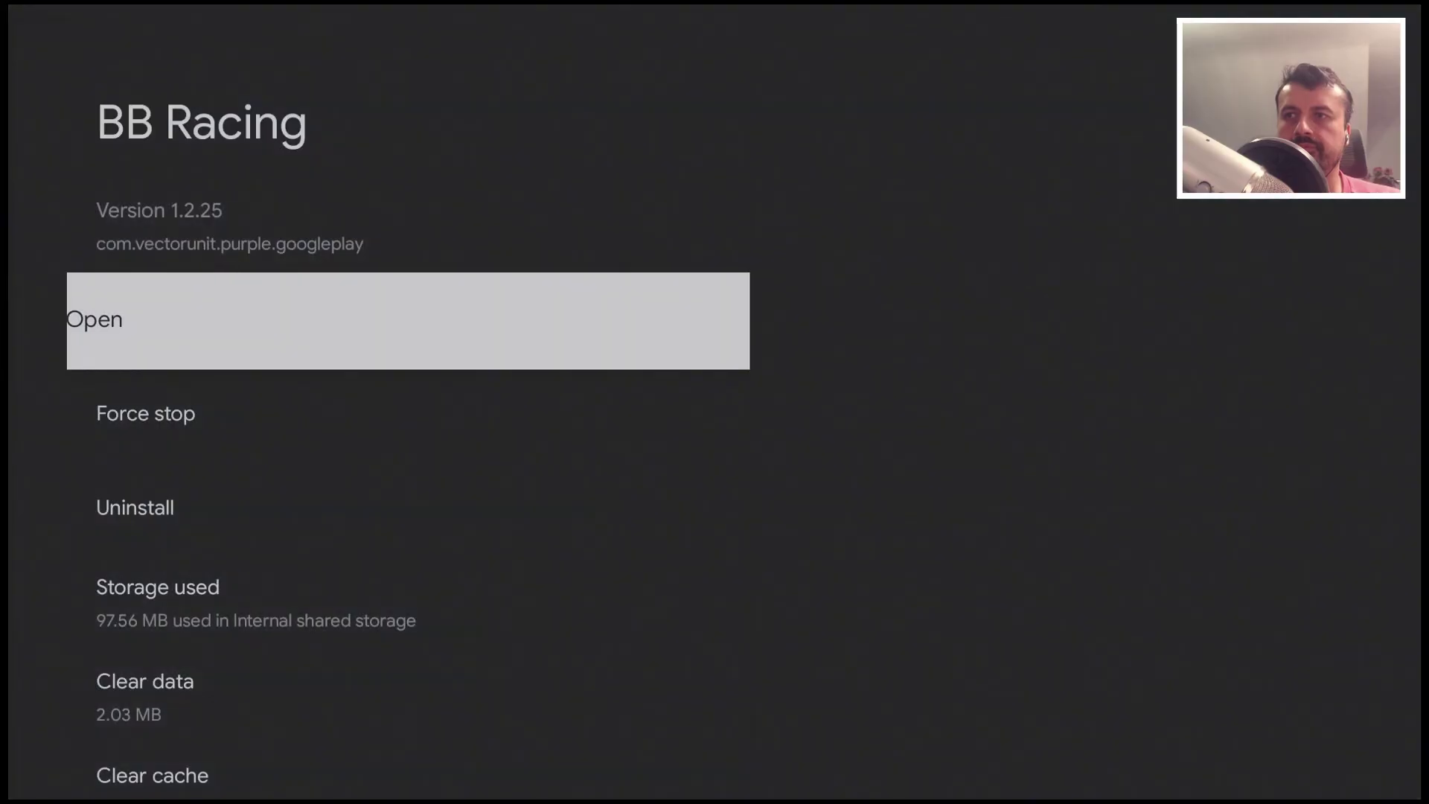
key("Down")
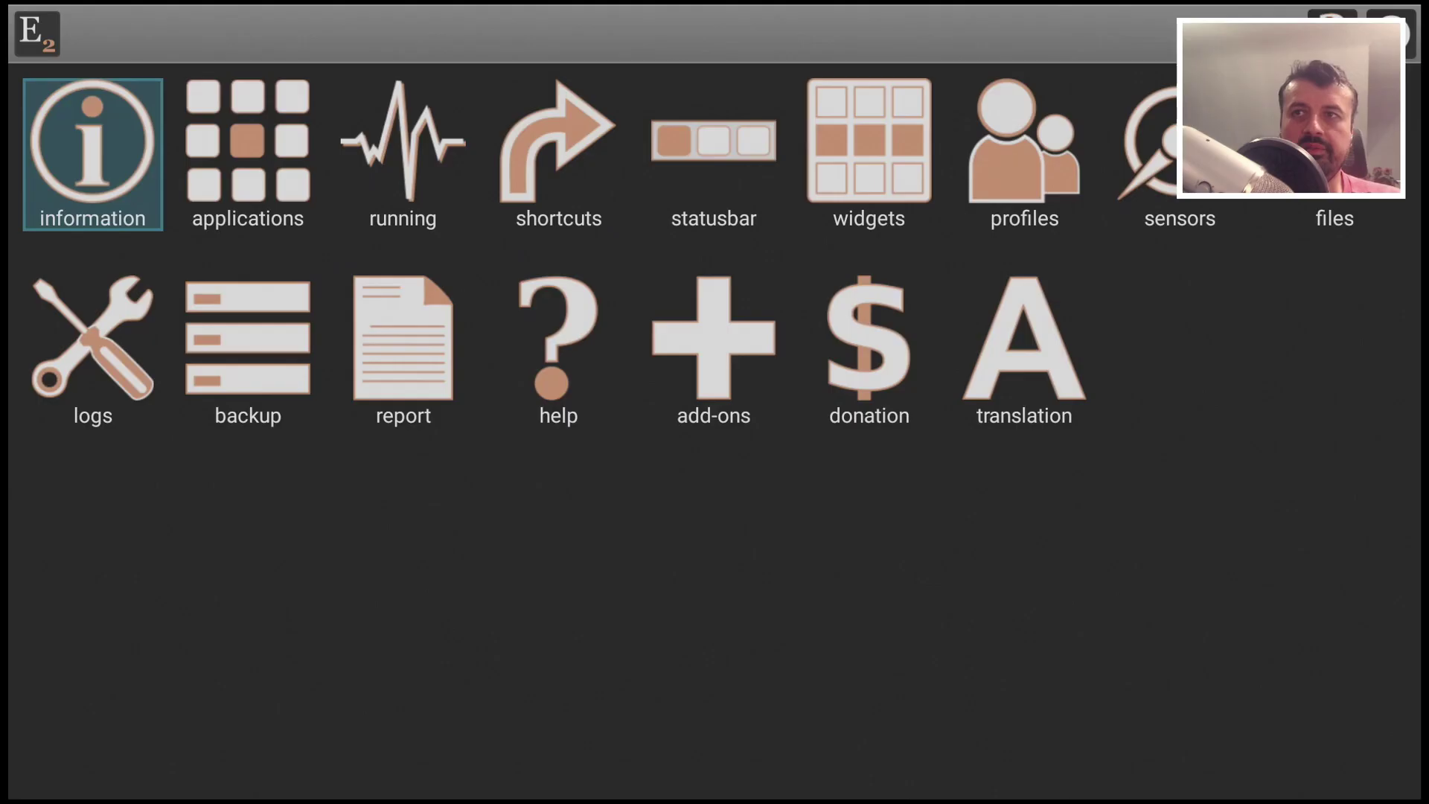
- Browse the Elixir 2 tools between information and shortcuts, and open the chosen tool
key("Right")
key("Right")
key("Right")
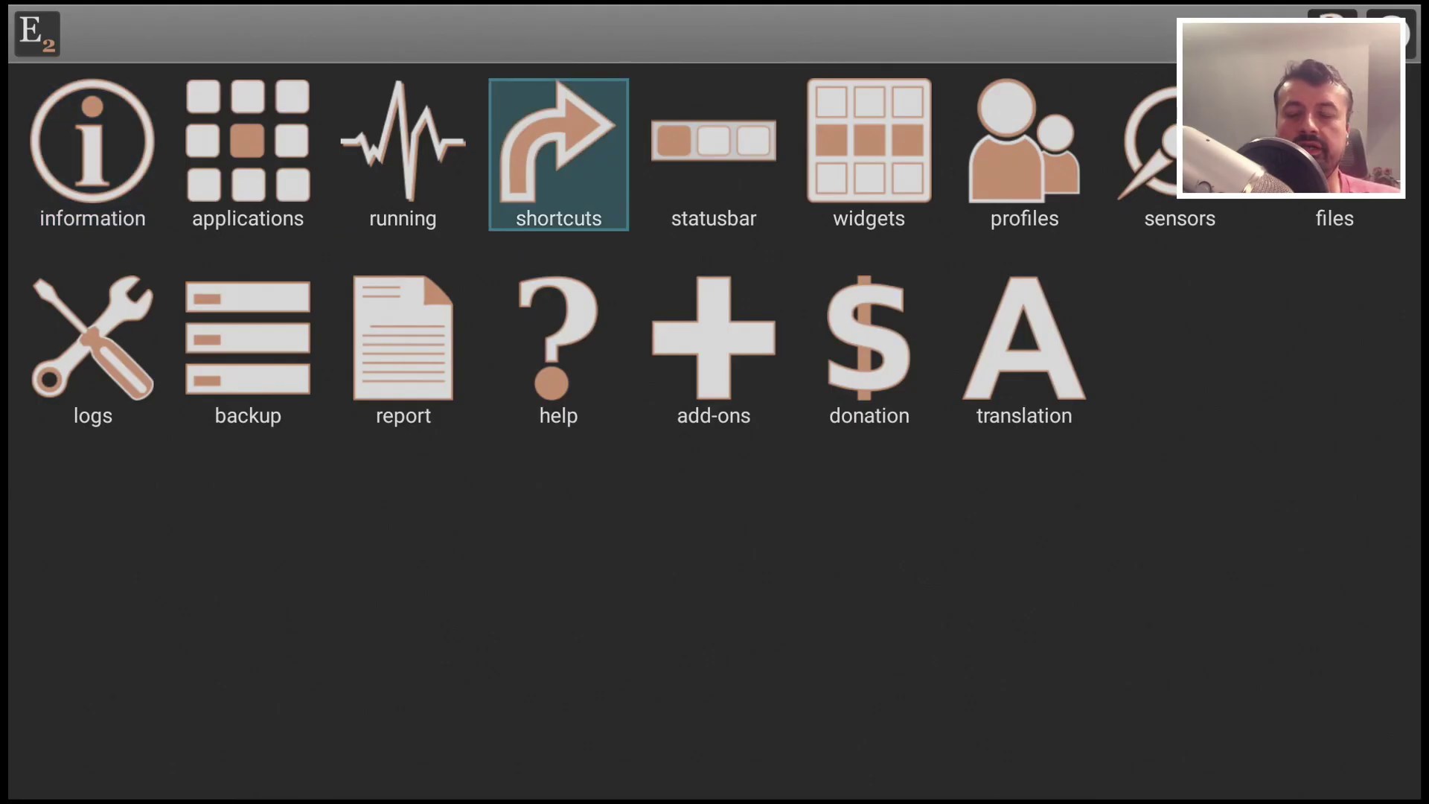
key("Left")
key("Left")
key("Left")
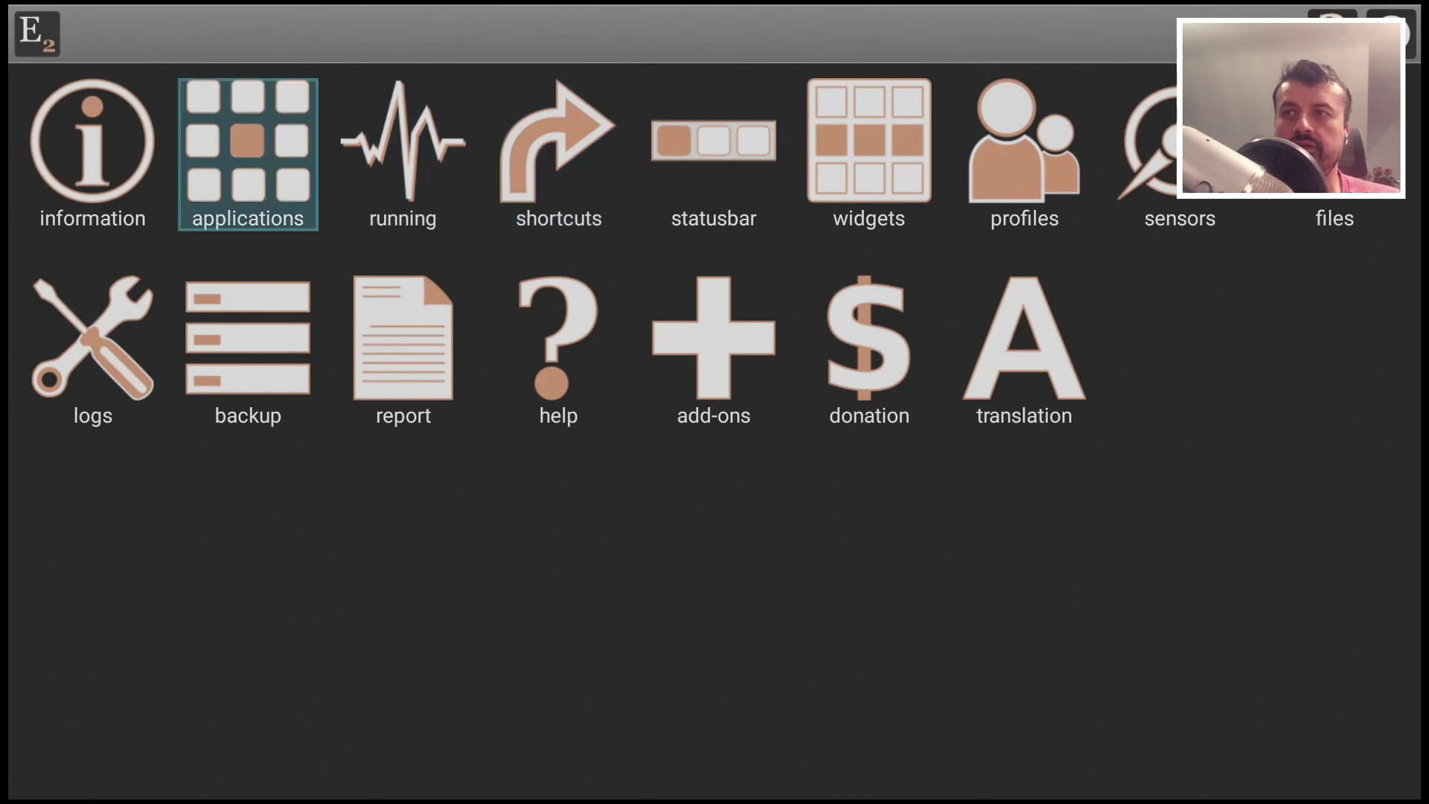
key("Return")
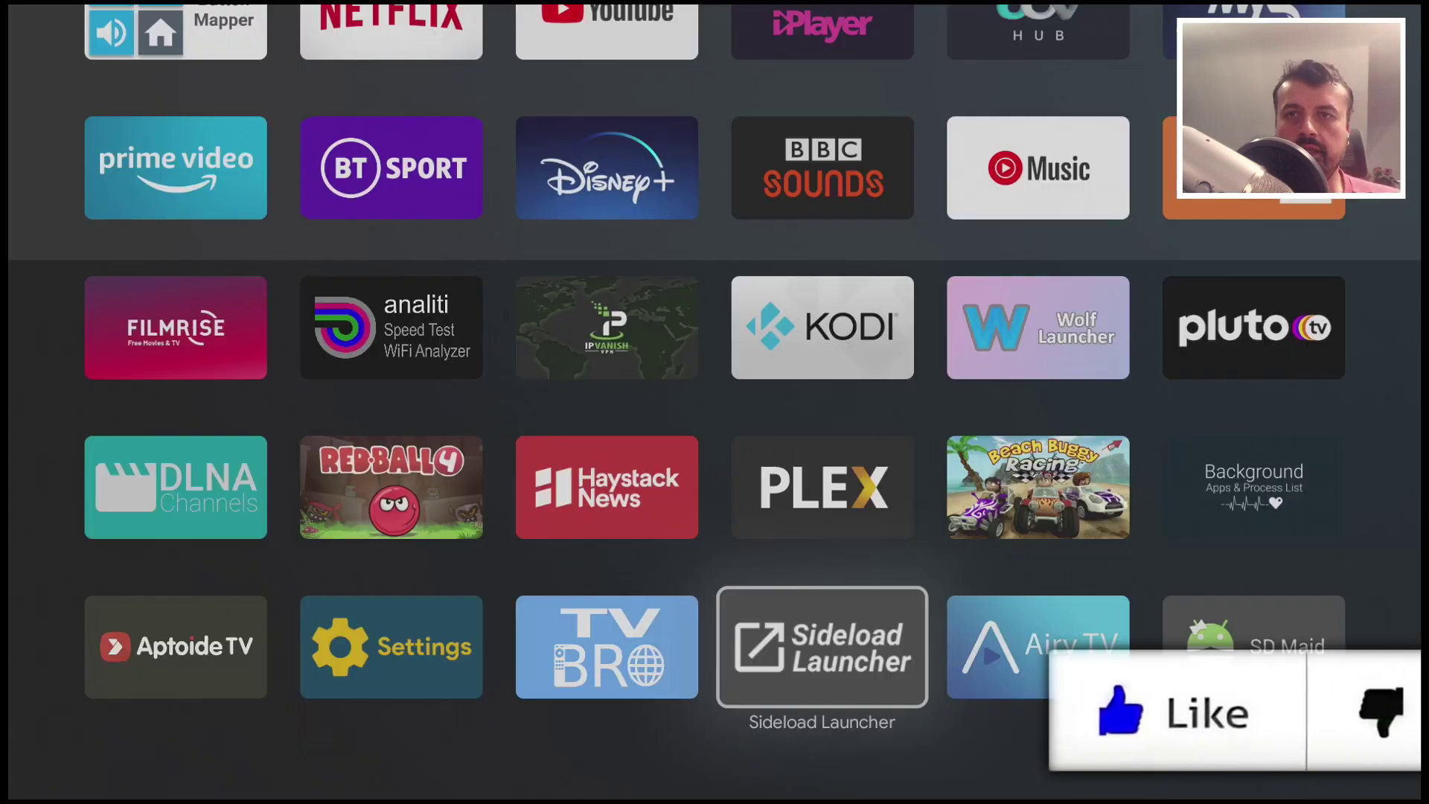
- Launch SD Maid from the full list of installed apps
key("Right")
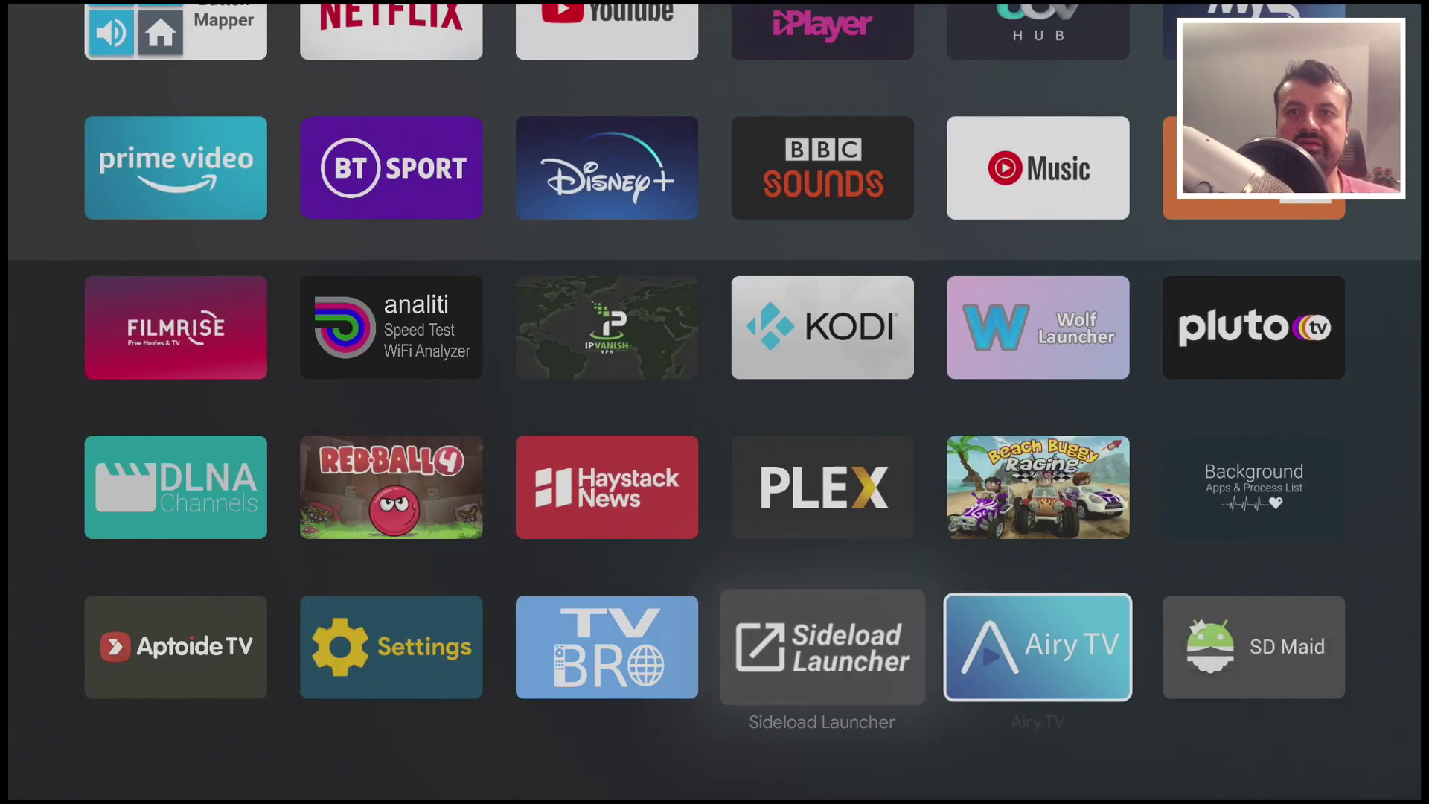
key("Right")
key("Return")
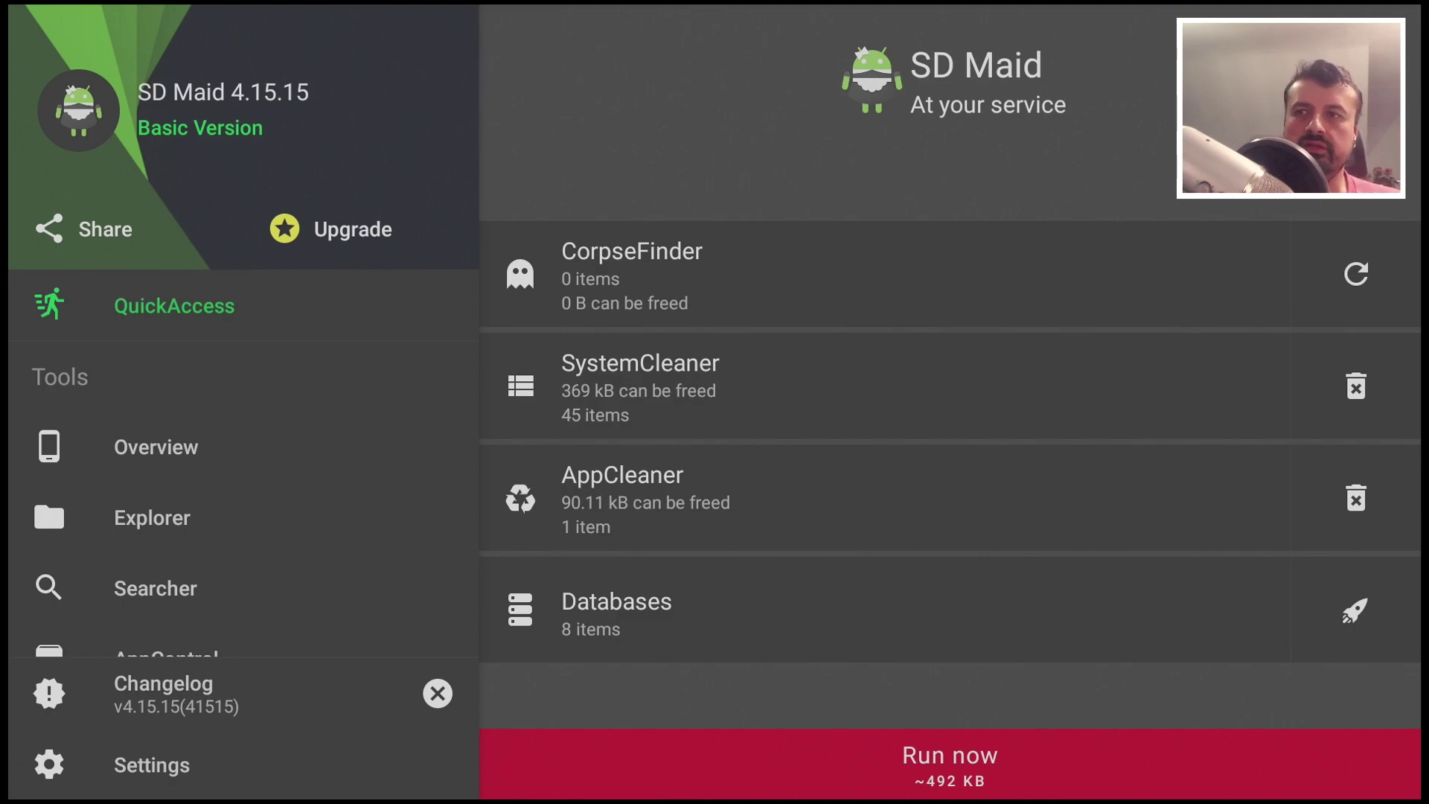
- Run SD Maid's cleanup of all scanned junk items, confirm it, and exit to the home screen
left_click(949, 611)
key("Return")
key("Down")
key("Right")
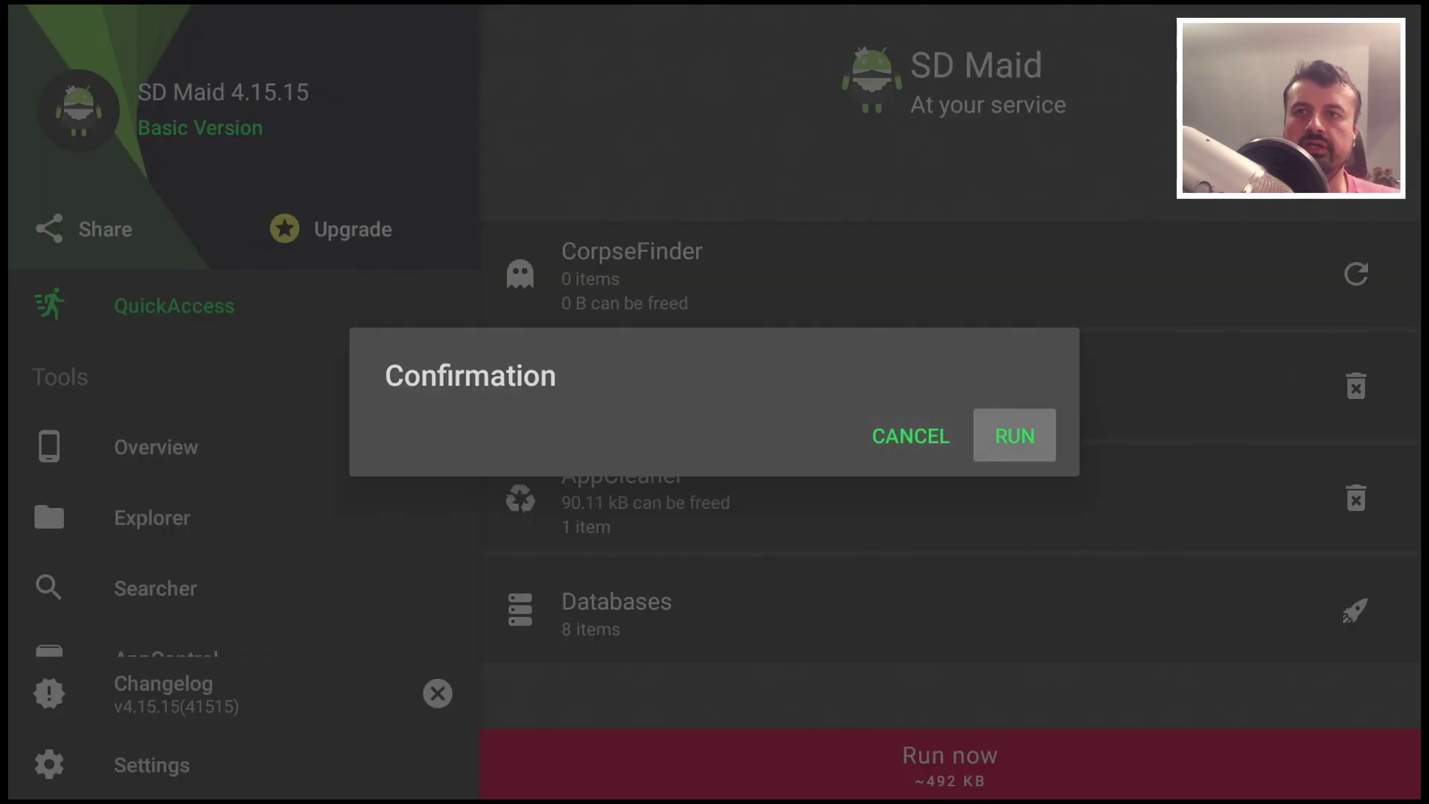
key("Return")
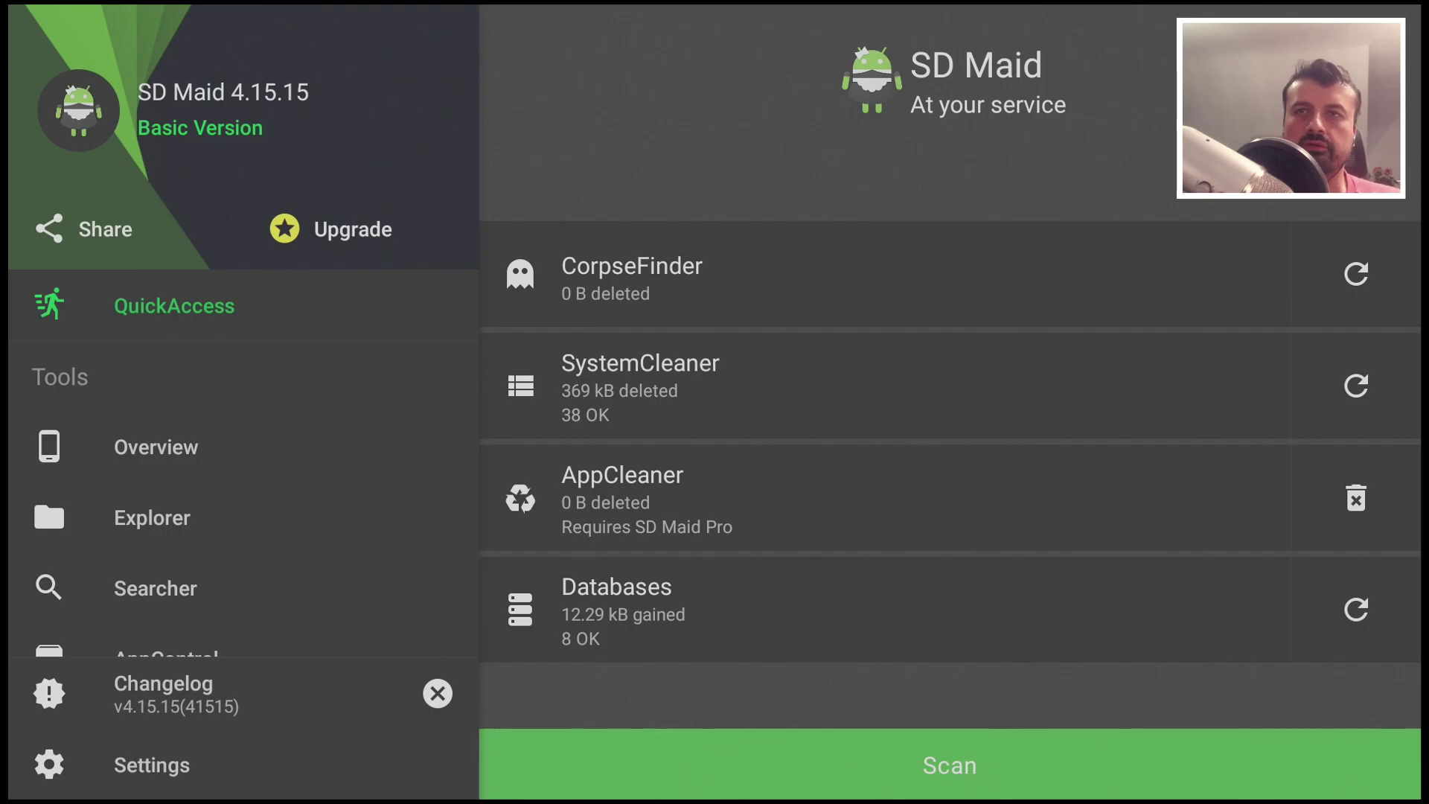
key("Home")
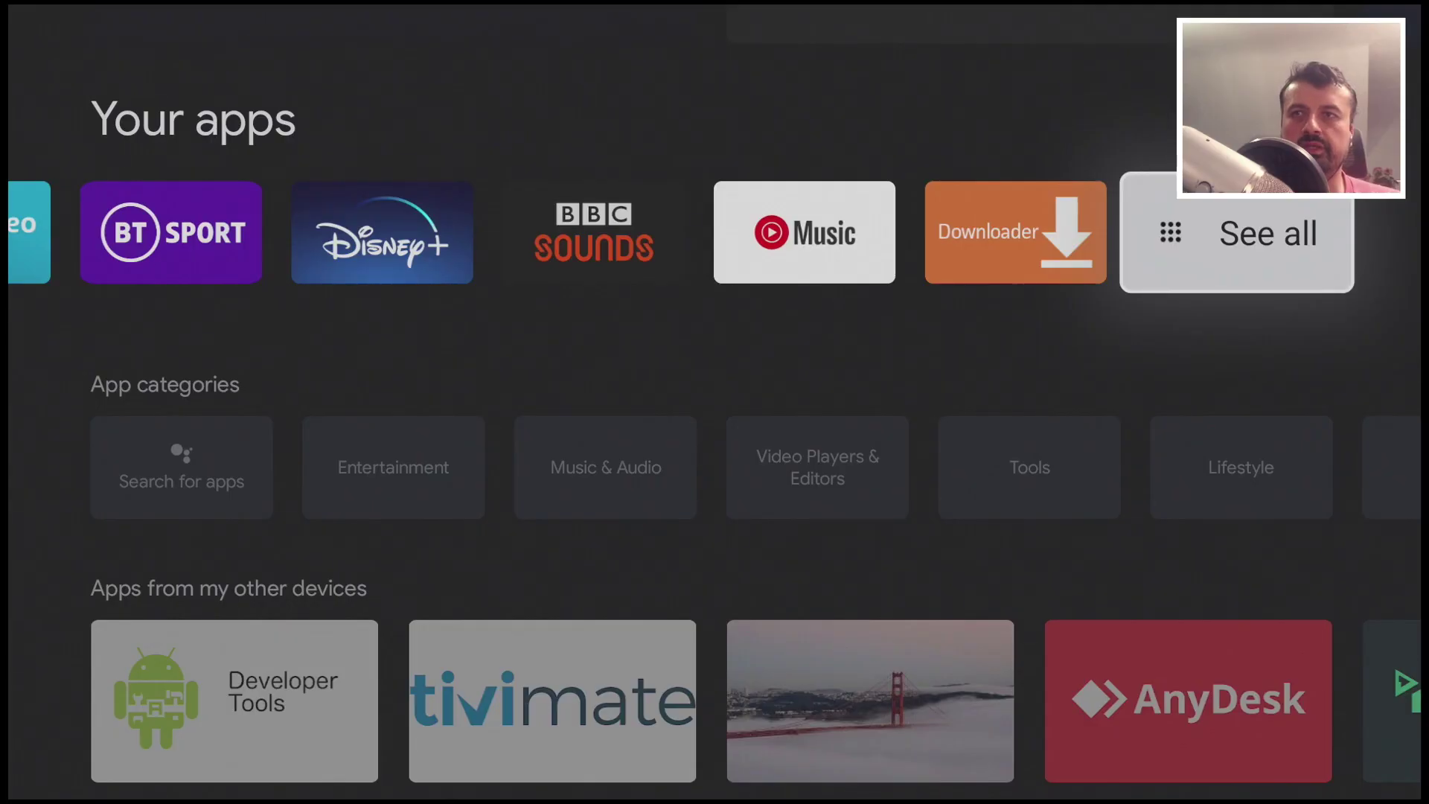
- Move back and forth along the Your apps row to check scrolling speed, and return to the Apps heading
key("Left")
key("Left")
key("Left")
key("Left")
key("Left")
key("Left")
key("Left")
key("Left")
key("Left")
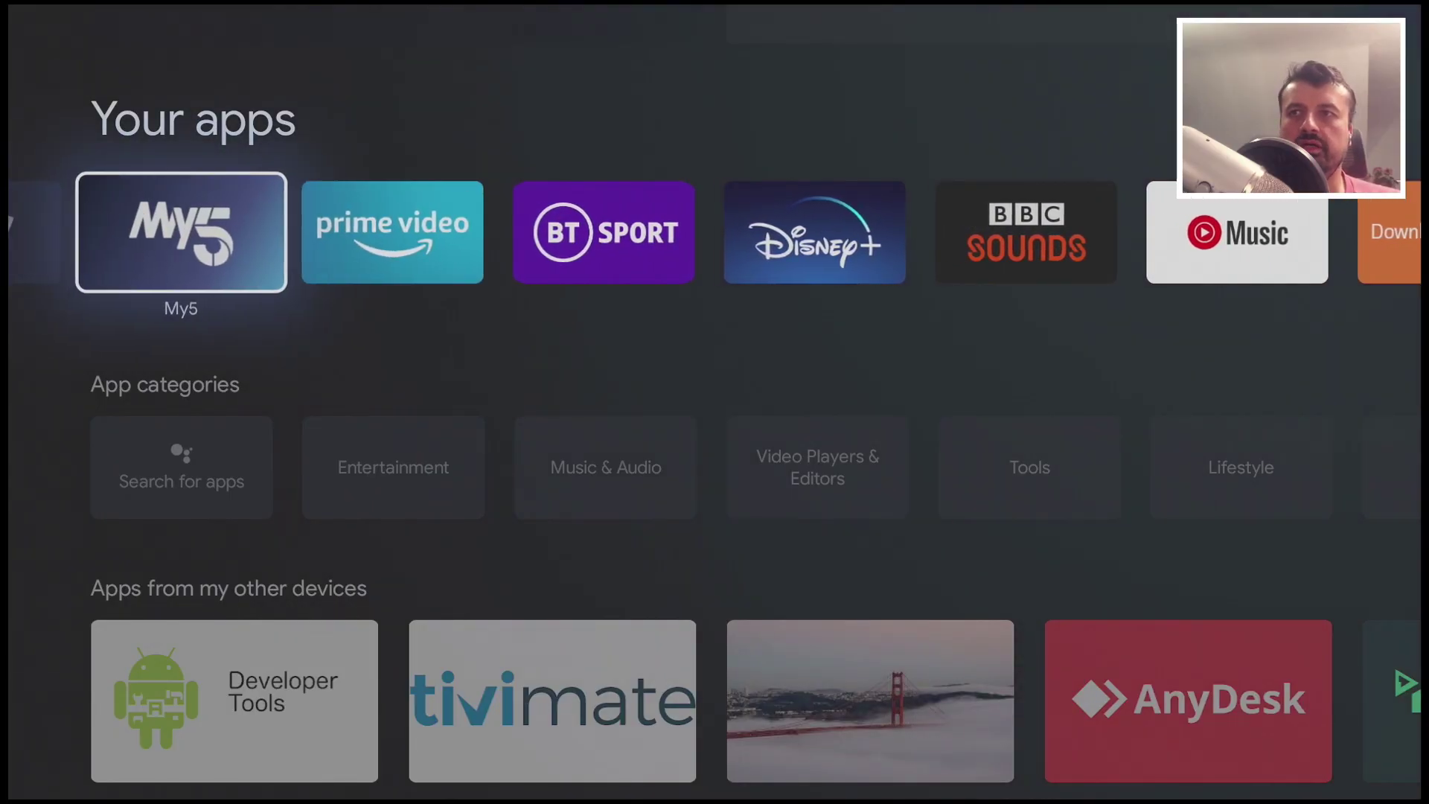
key("Right")
key("Right")
key("Right")
key("Right")
key("Up")
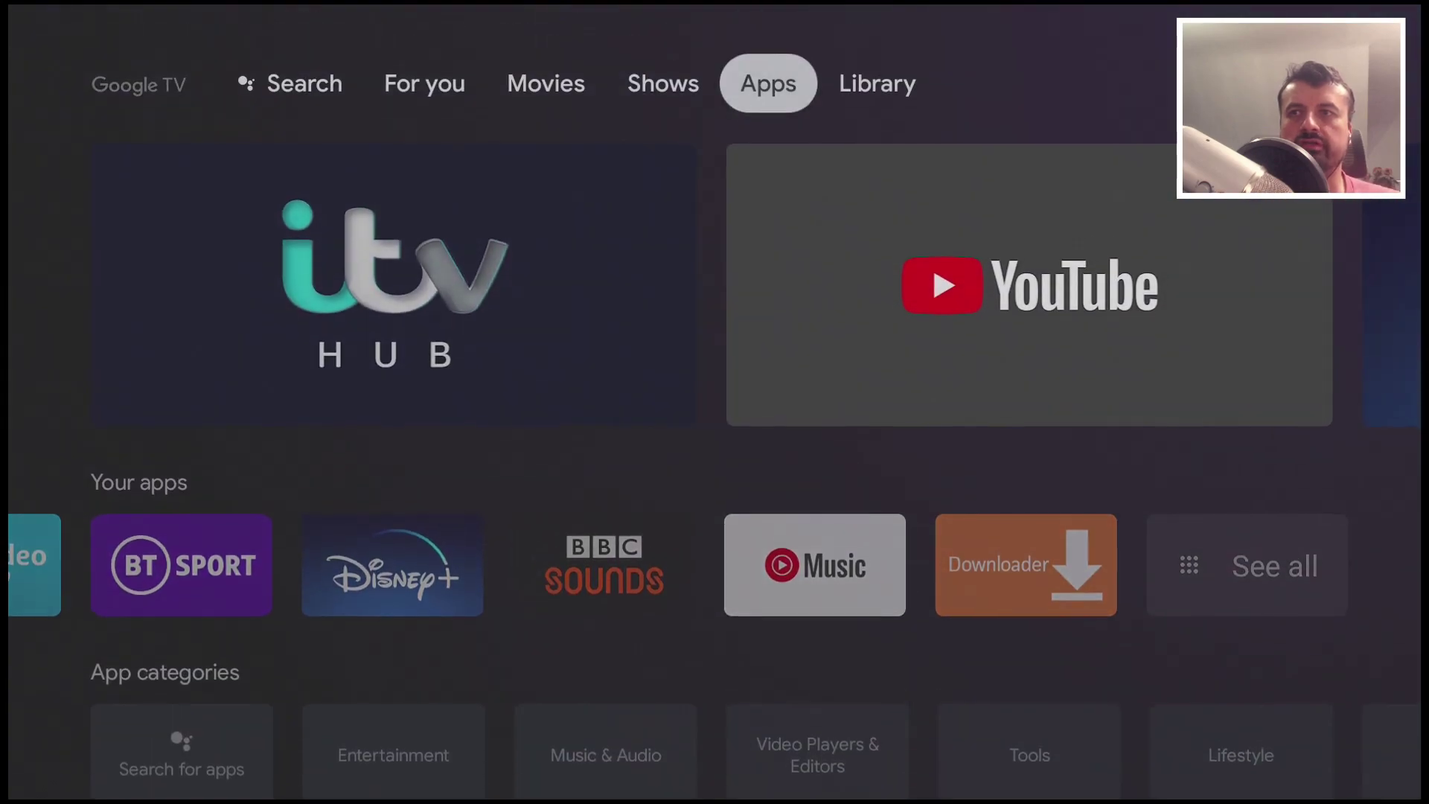
- Switch repeatedly between the For you, Movies, Shows, Apps and Library pages to check navigation speed after the cleanup
key("Left")
key("Left")
key("Left")
key("Left")
key("Right")
key("Right")
key("Right")
key("Right")
key("Right")
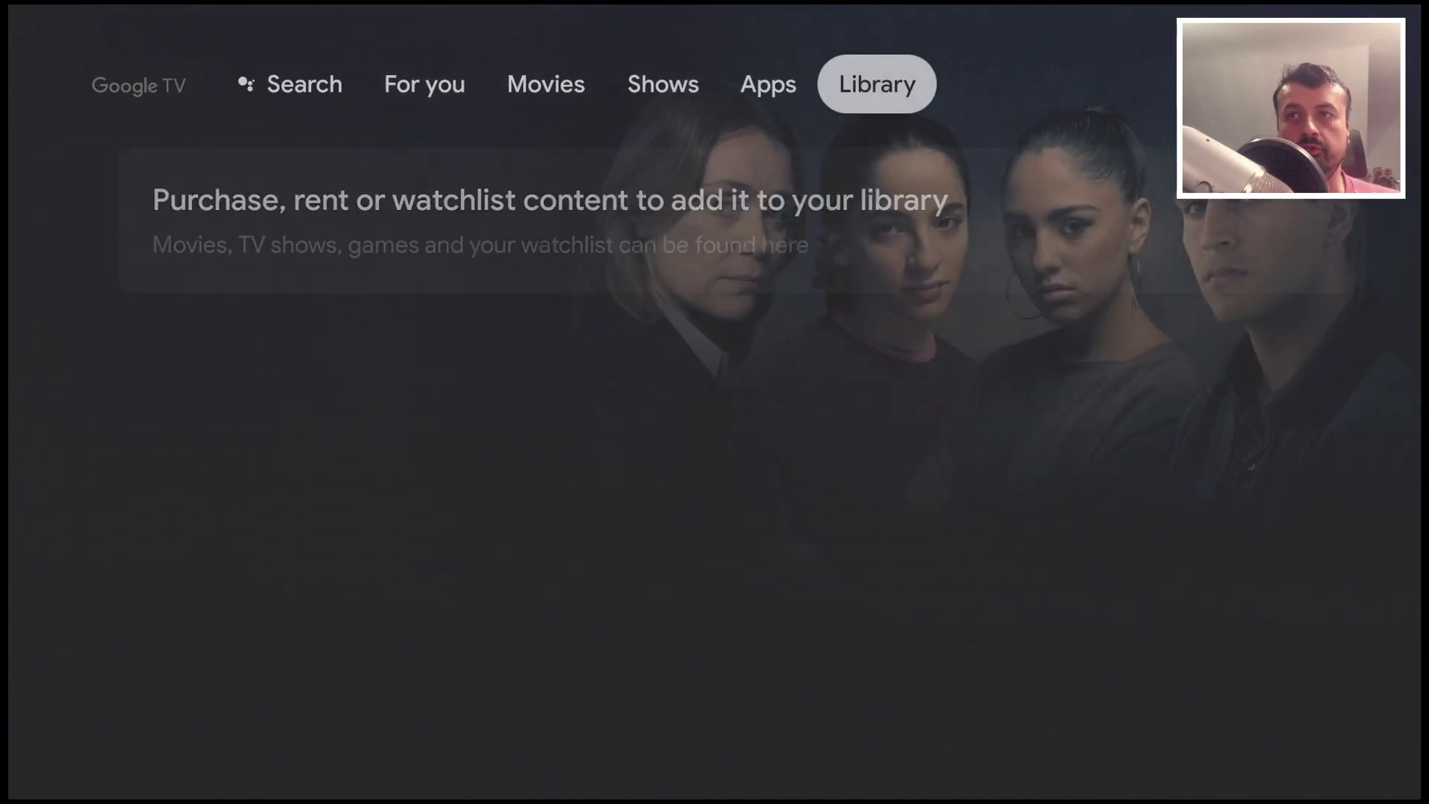
key("Left")
key("Left")
key("Left")
key("Left")
key("Left")
key("Right")
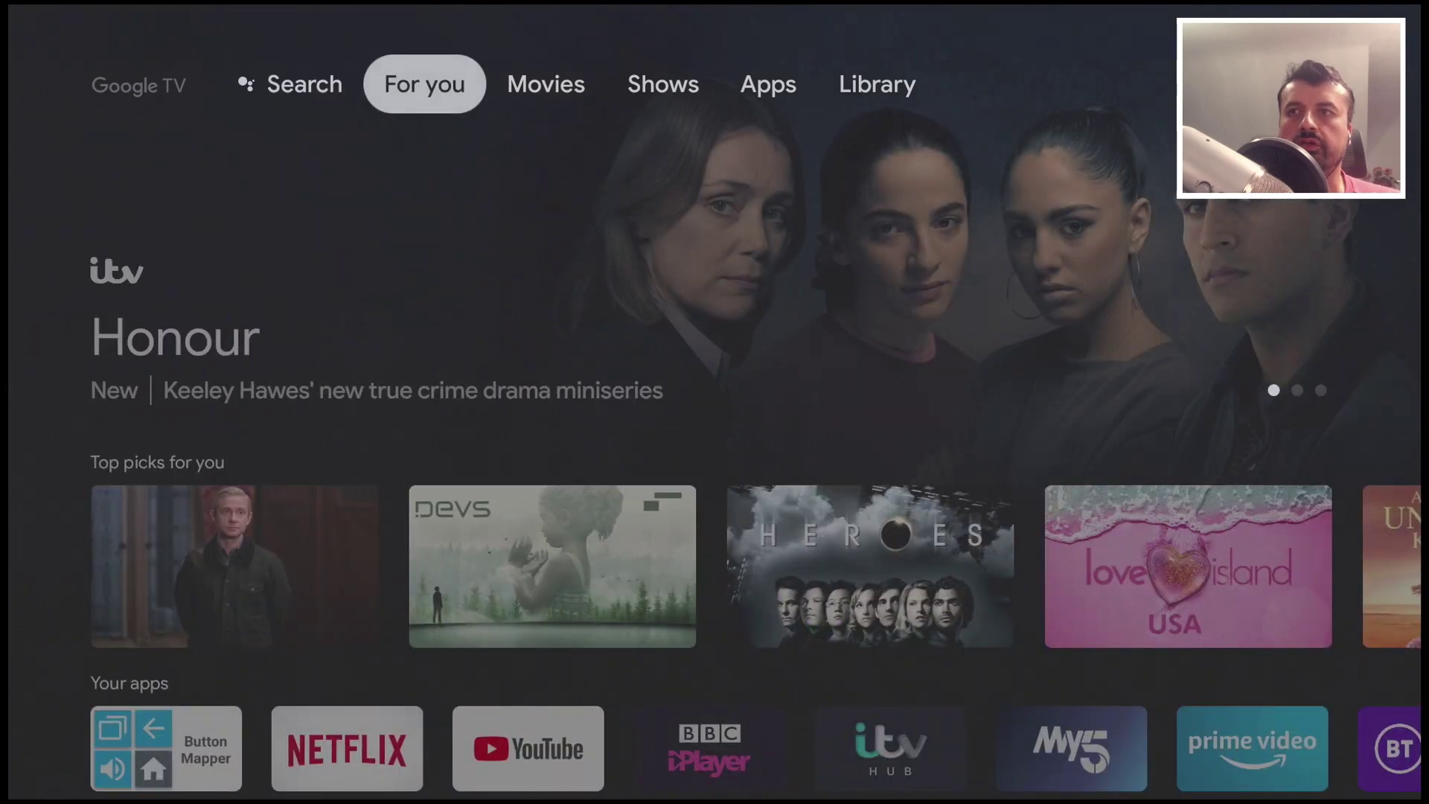
key("Right")
key("Right")
key("Right")
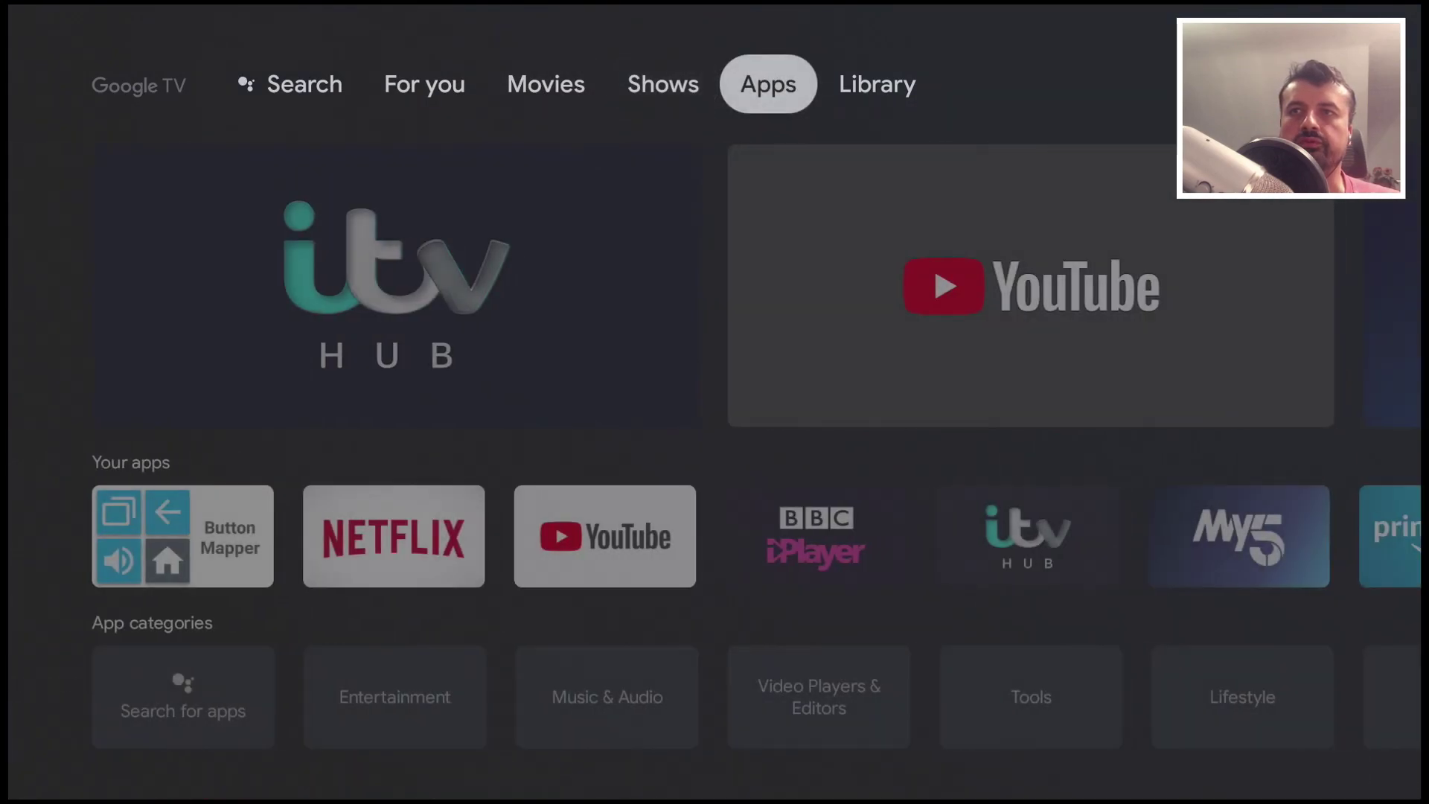